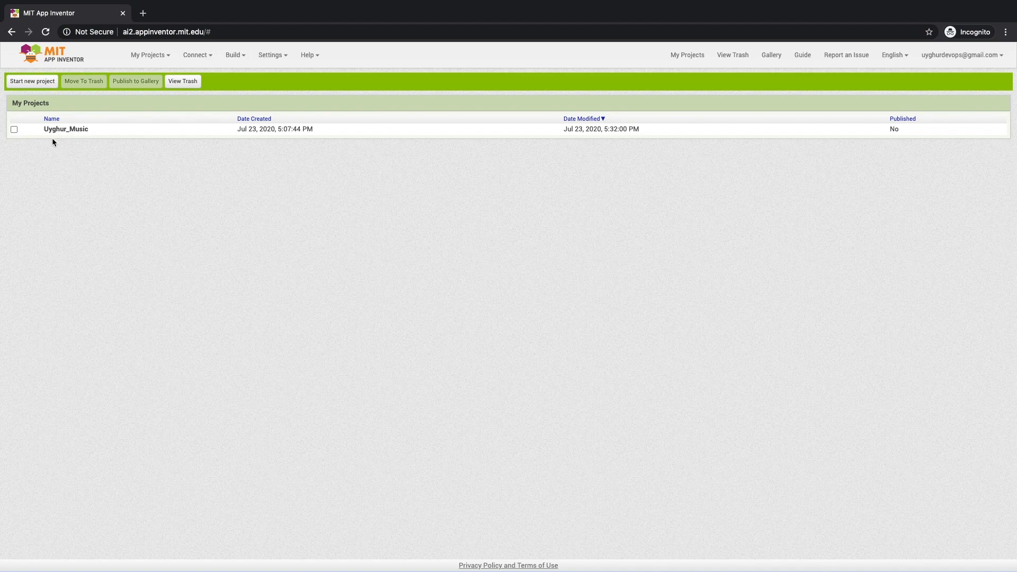
click(14, 129)
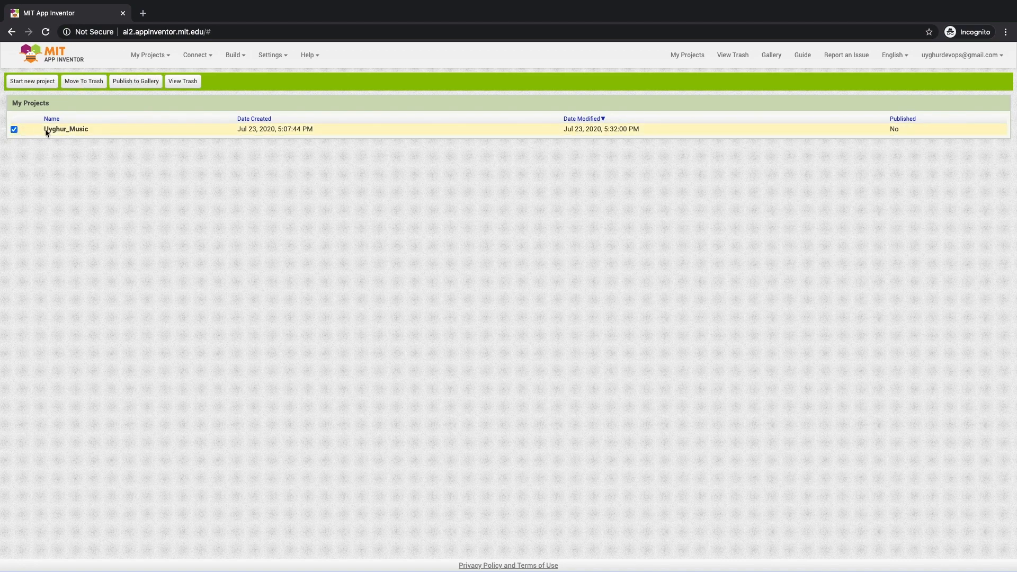
click(14, 129)
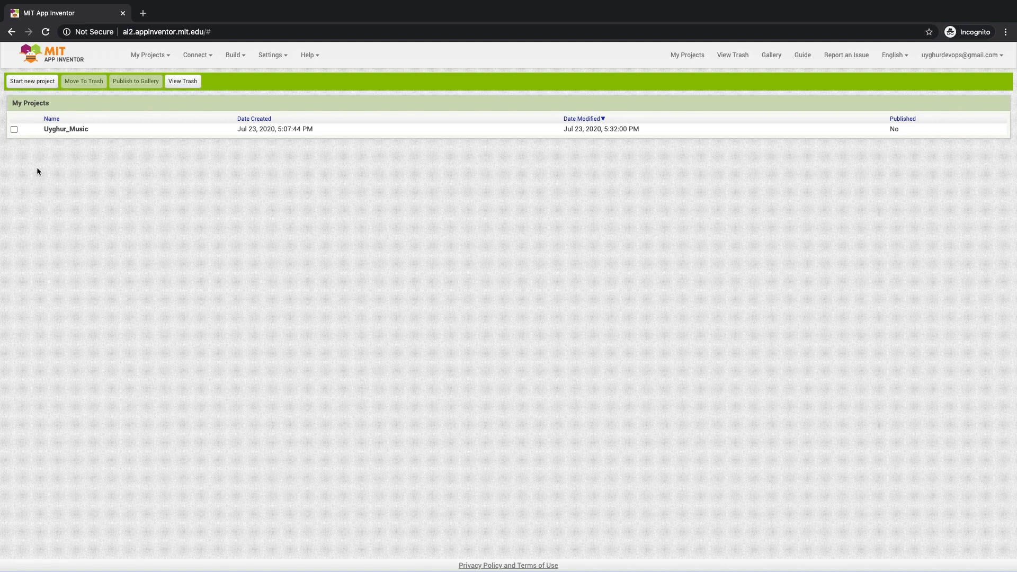
click(14, 129)
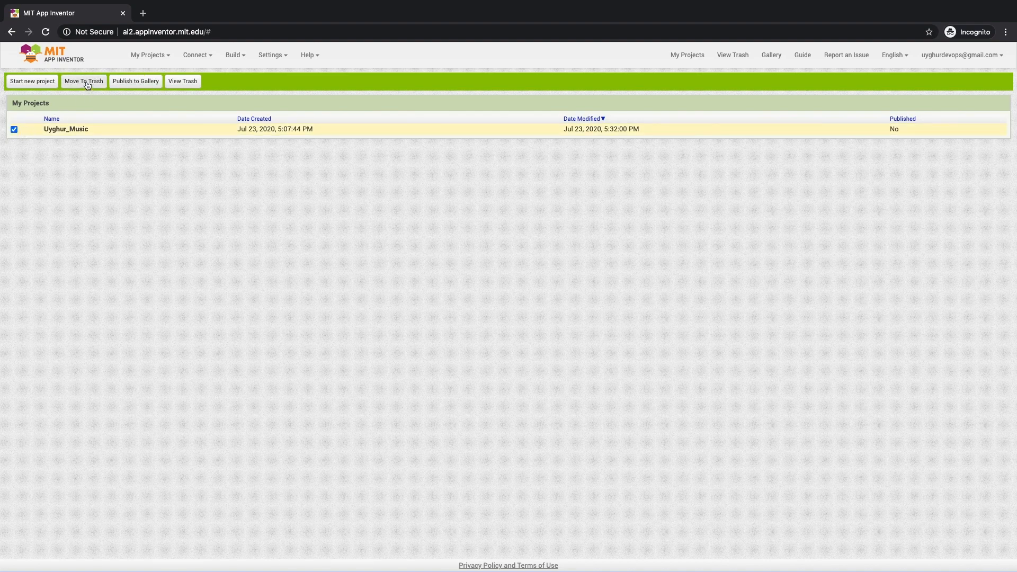
click(14, 129)
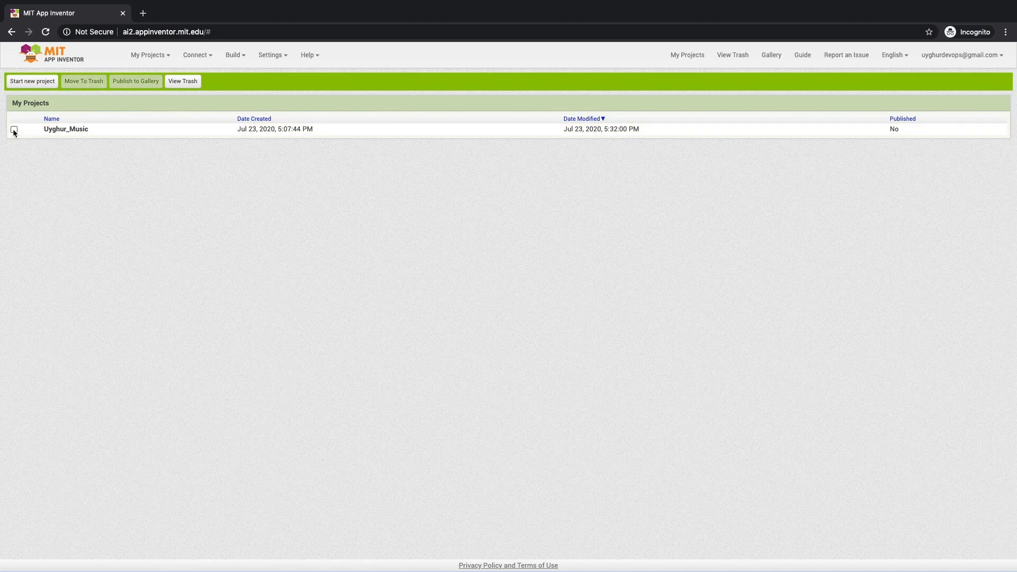
- Move the existing Uyghur_Music project to the trash
click(14, 130)
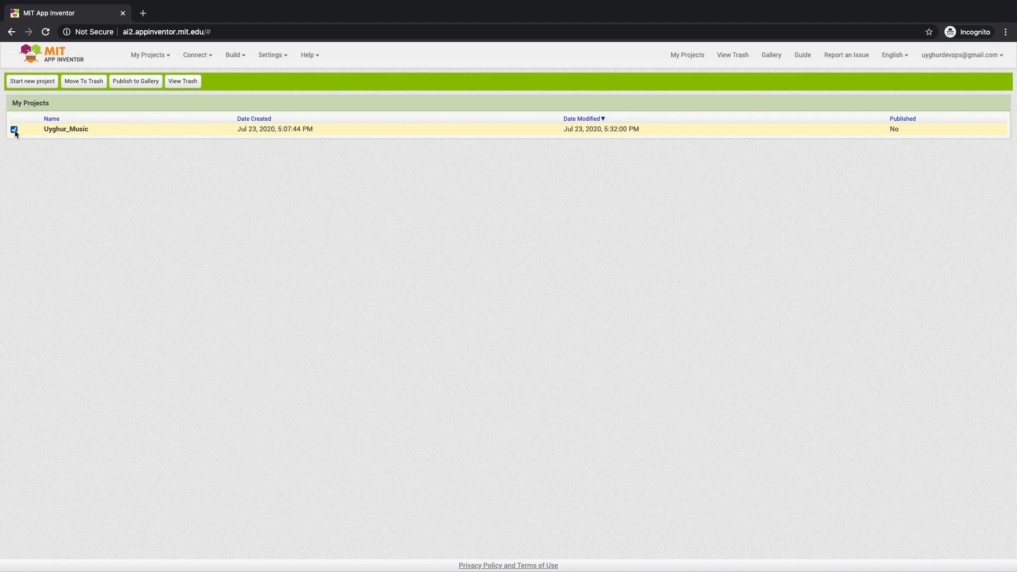
click(84, 82)
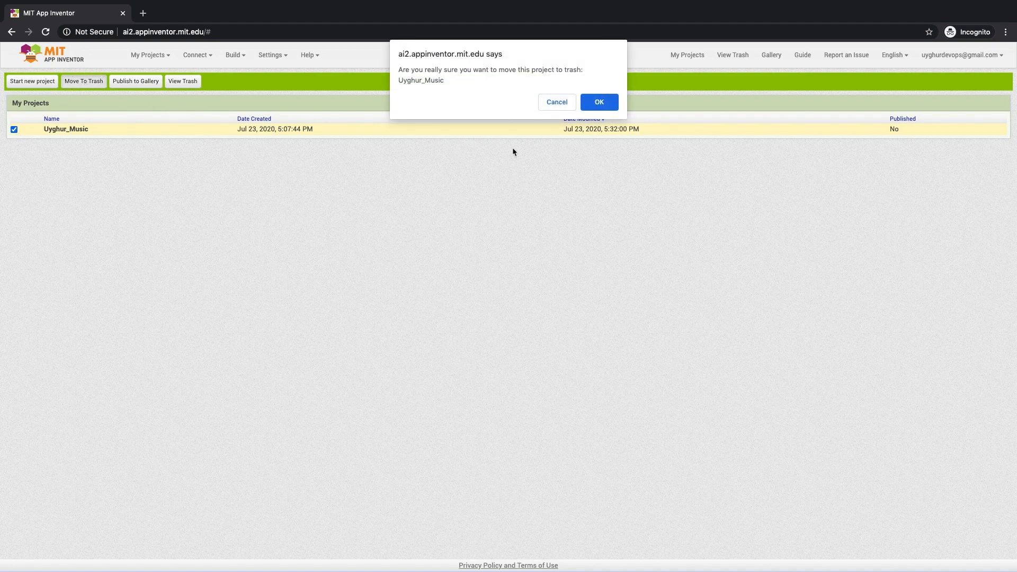
click(601, 104)
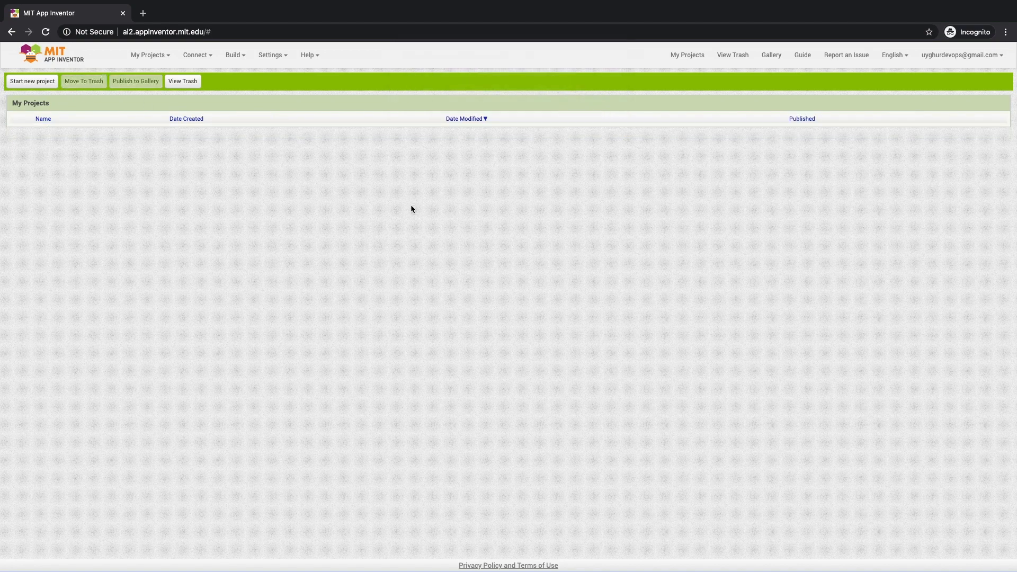
- Create a new project named UyghurMusic and dismiss the welcome message so that it does not show again
click(32, 82)
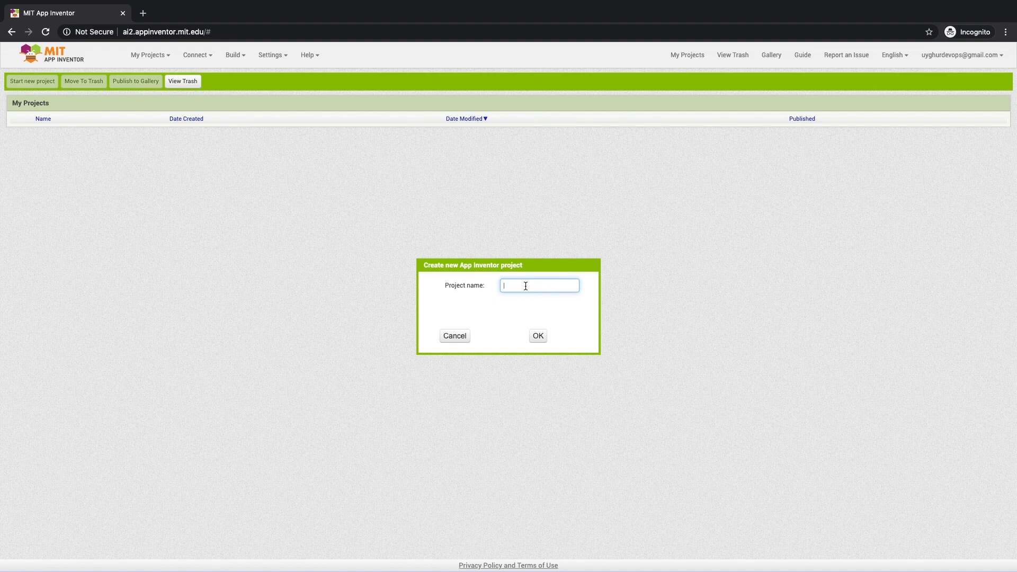
text(Uyghur Music)
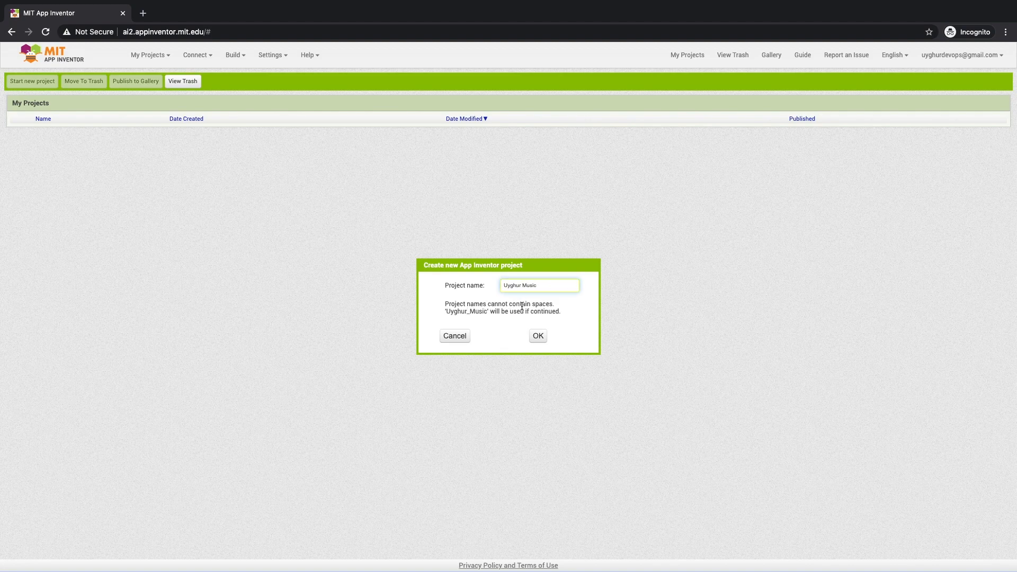
drag(447, 305, 478, 306)
click(478, 307)
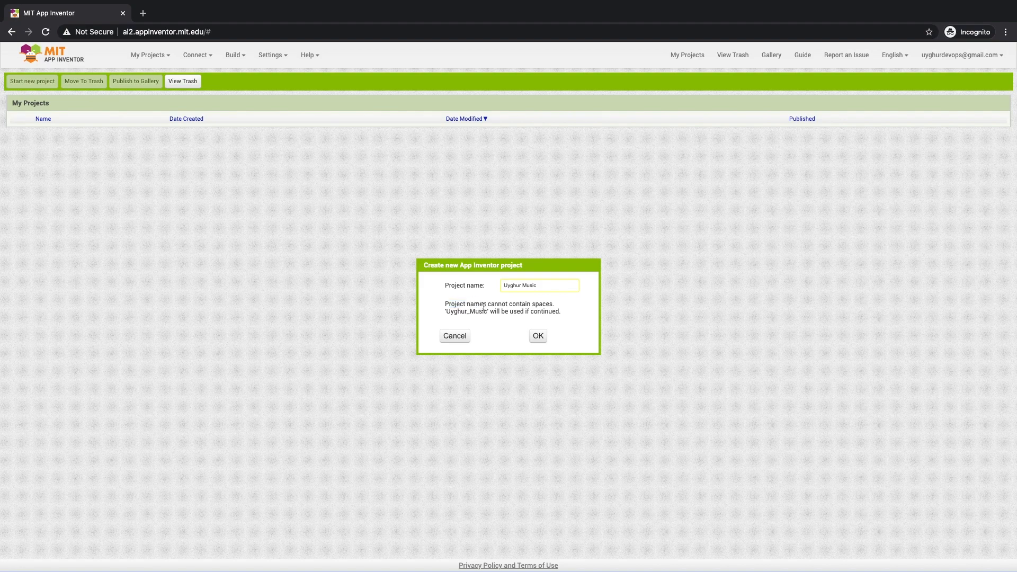
click(525, 286)
key(BackSpace)
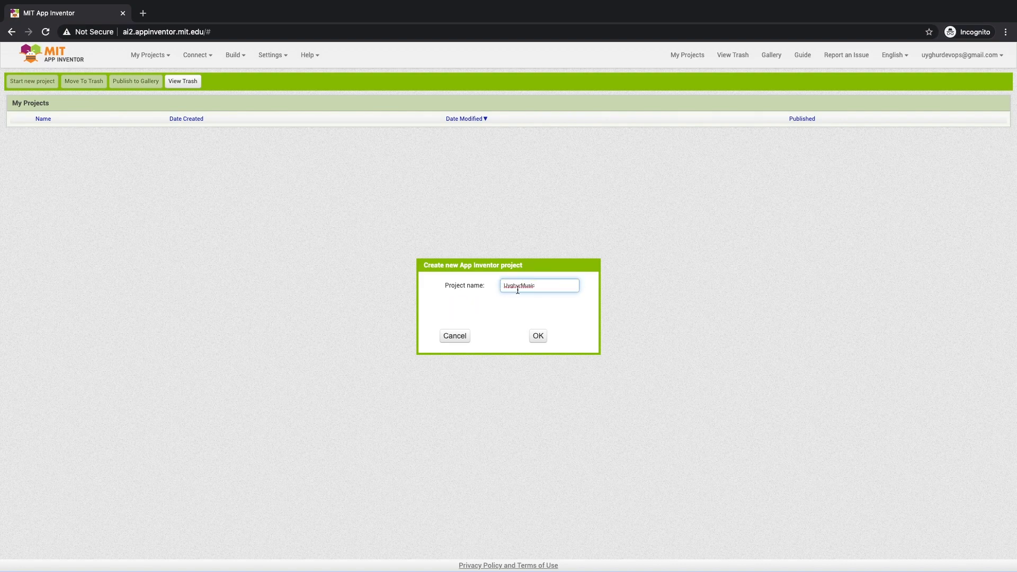
text(_)
key(BackSpace)
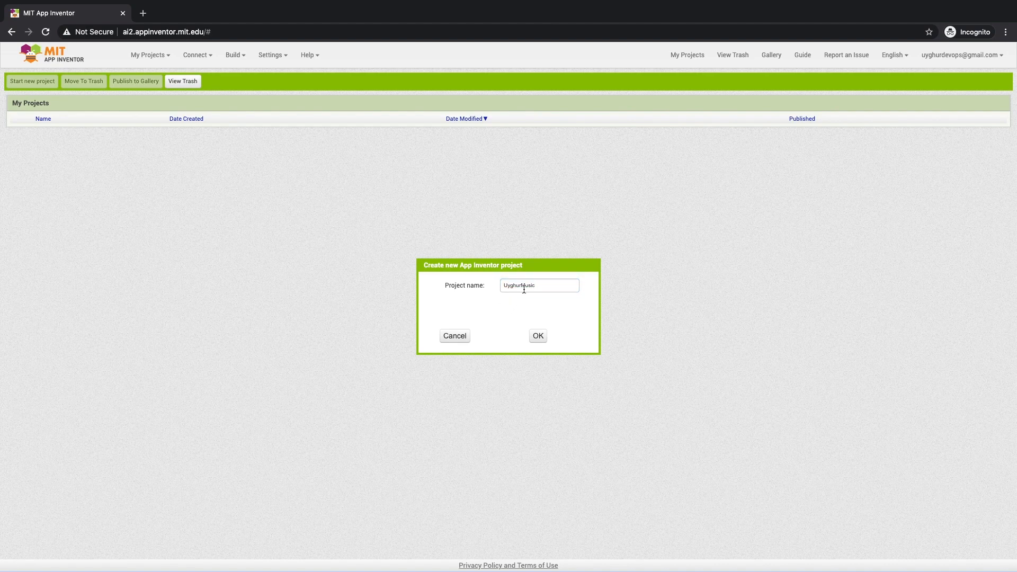
click(537, 335)
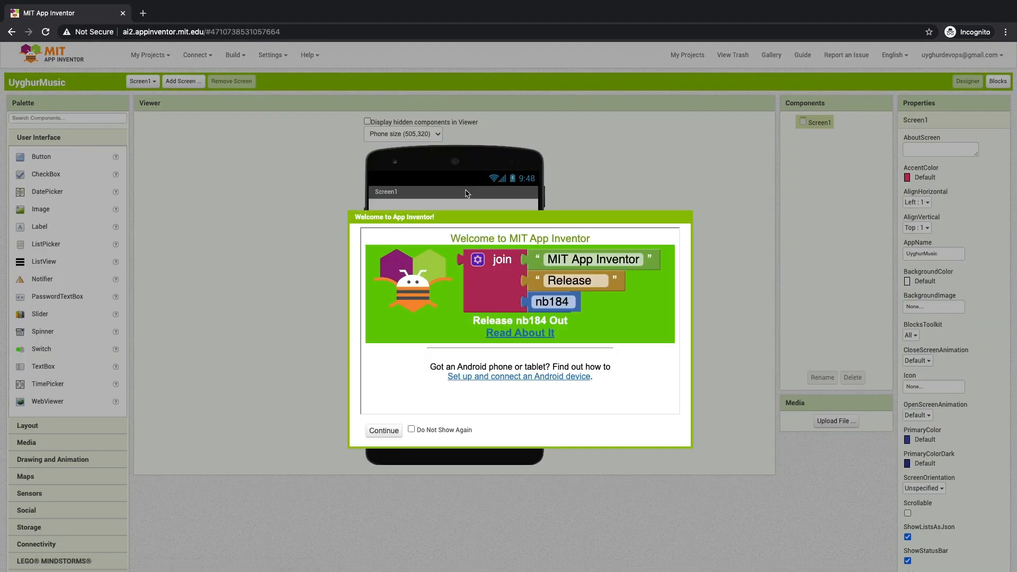
click(411, 430)
click(384, 431)
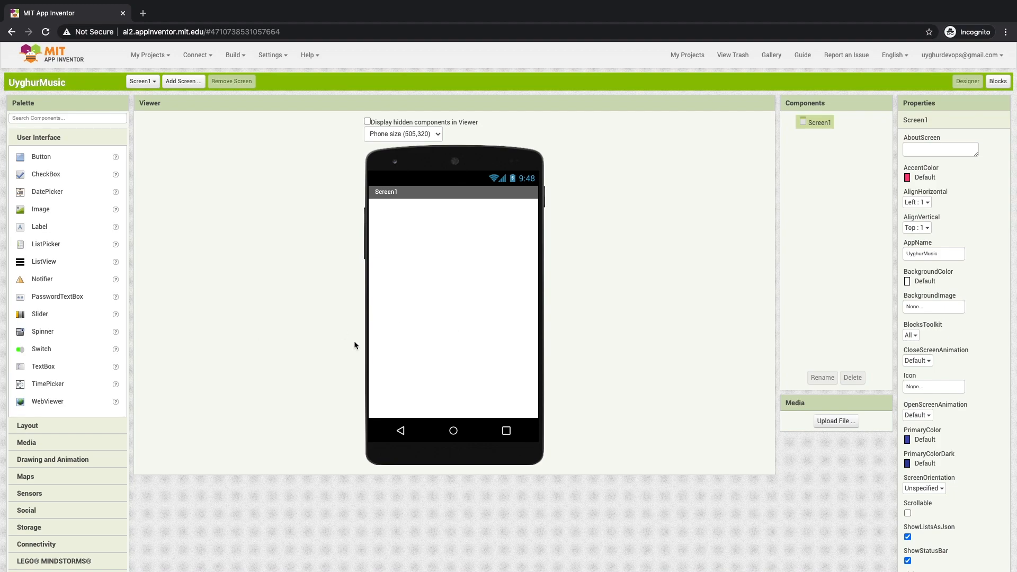
- Add a HorizontalArrangement layout component to the empty Screen1
click(85, 425)
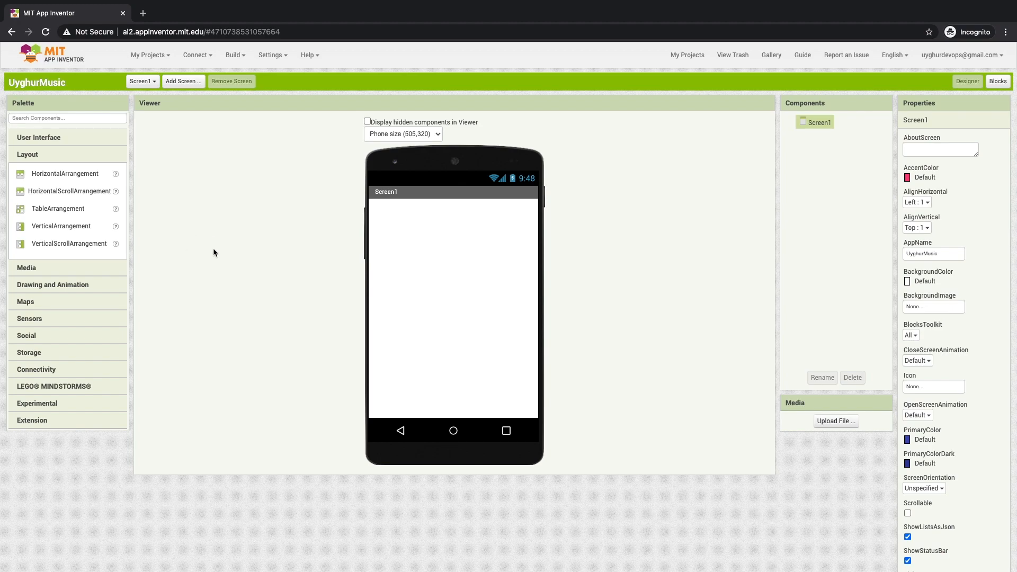
click(71, 176)
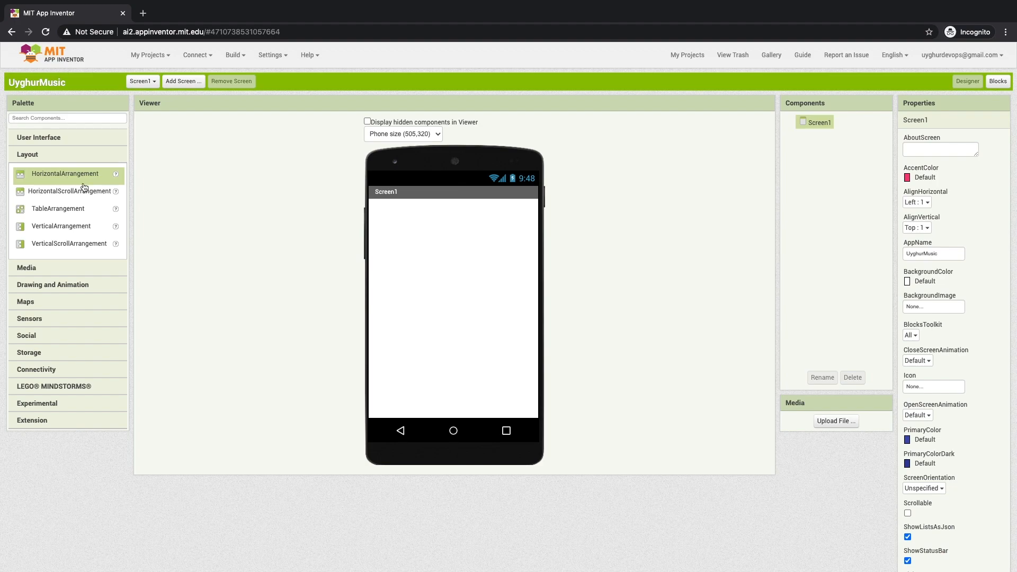
drag(79, 180, 418, 245)
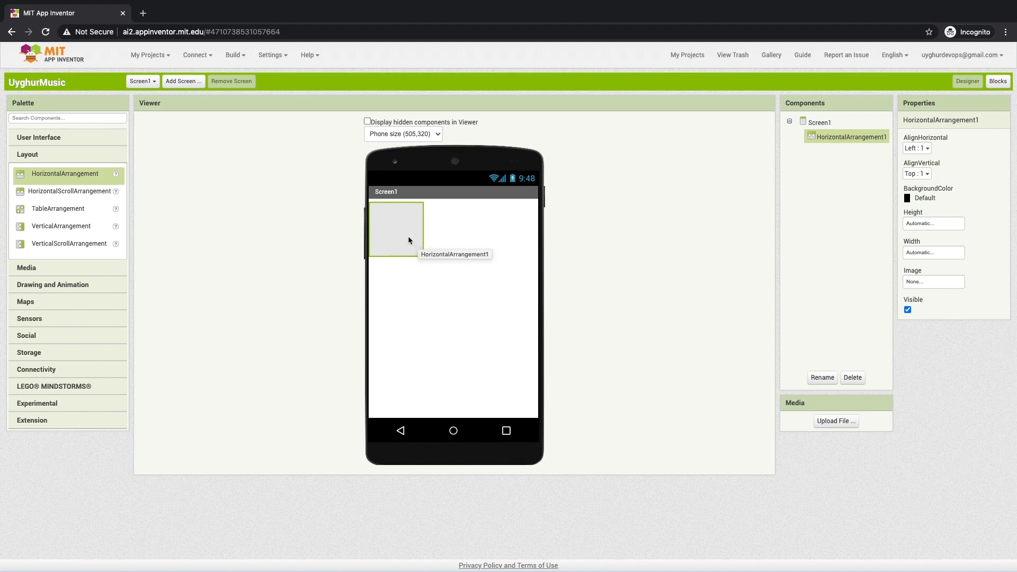
click(405, 234)
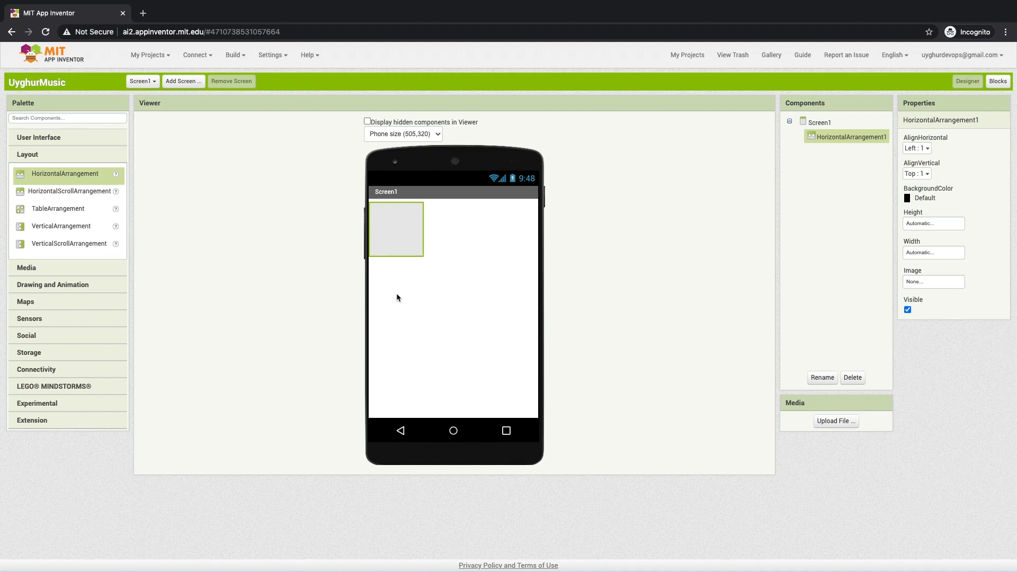
click(373, 392)
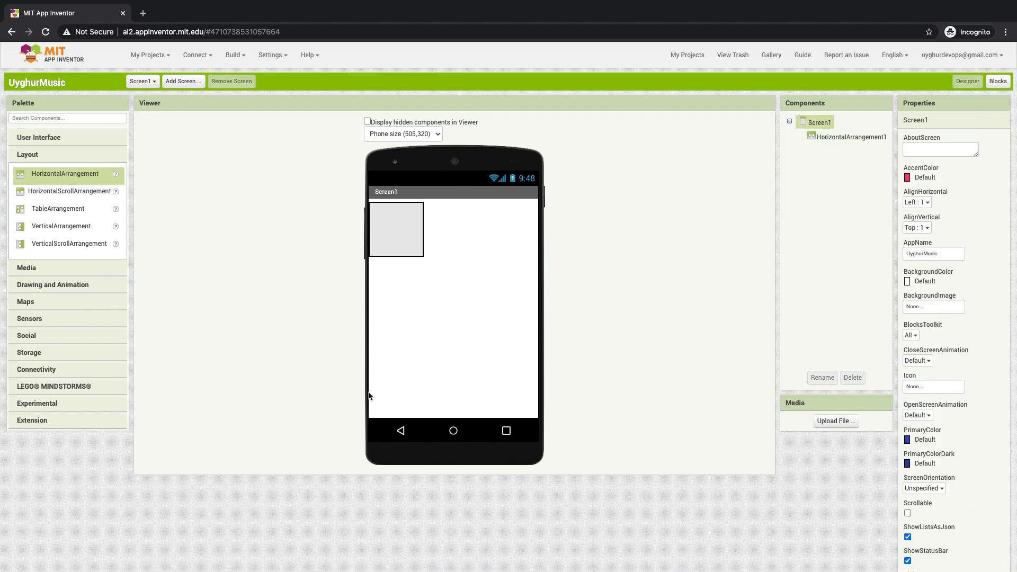
- Add a TableArrangement layout component to Screen1 below the horizontal arrangement
click(62, 208)
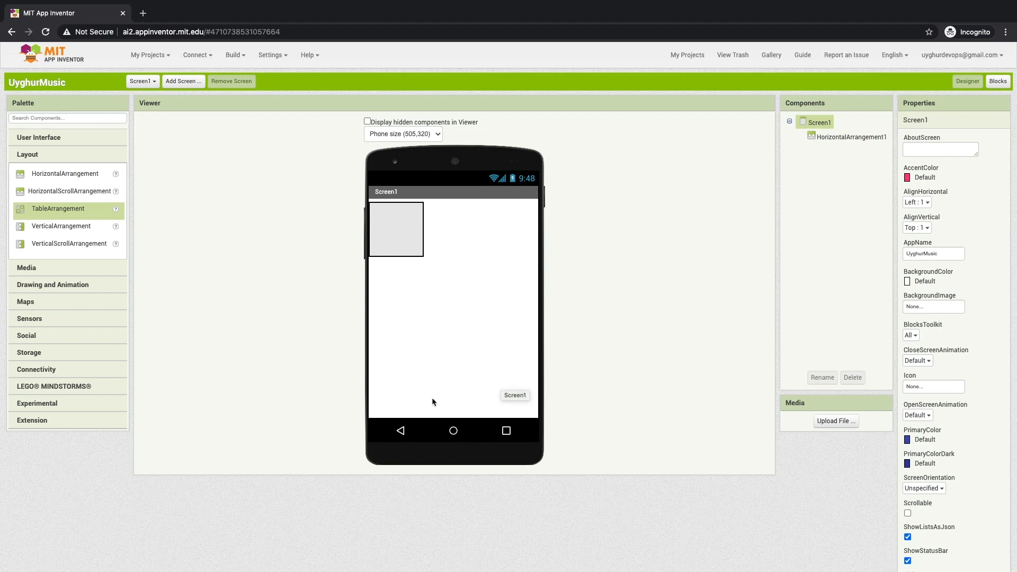
click(269, 322)
click(69, 208)
drag(69, 209, 417, 357)
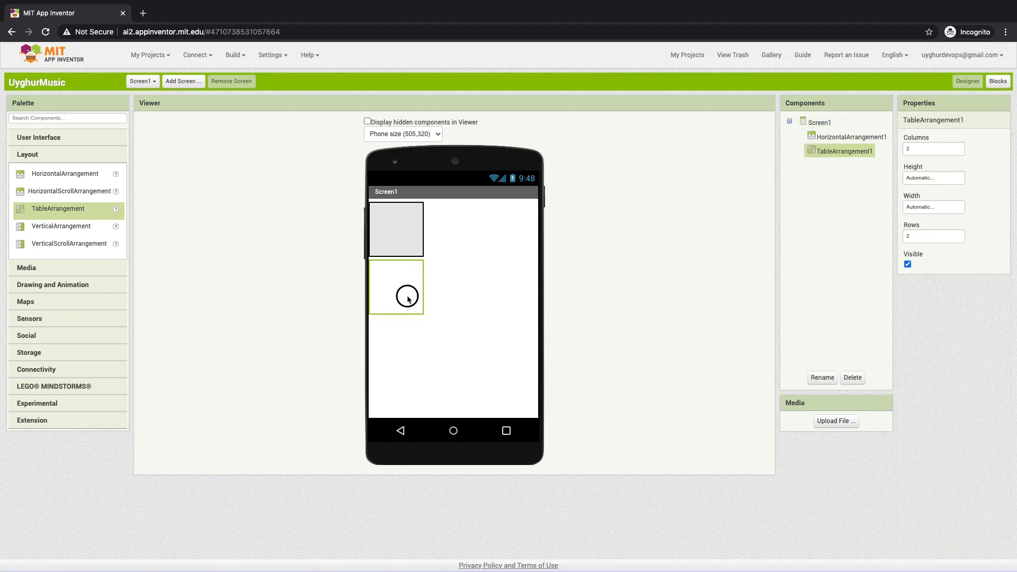
- Set the table arrangement to 4 columns and 1 row
click(929, 151)
double_click(929, 151)
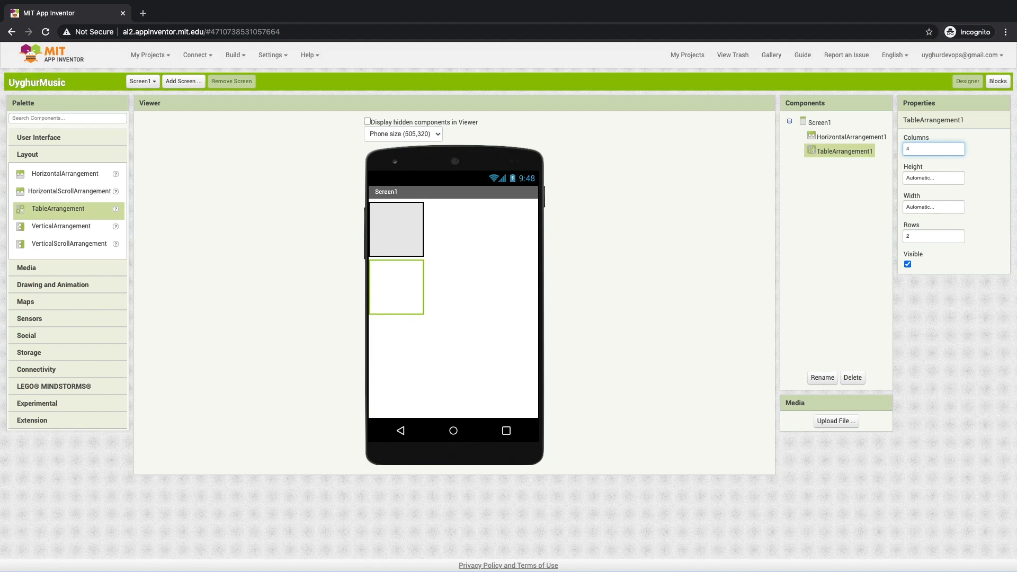
double_click(925, 234)
text(1)
key(Return)
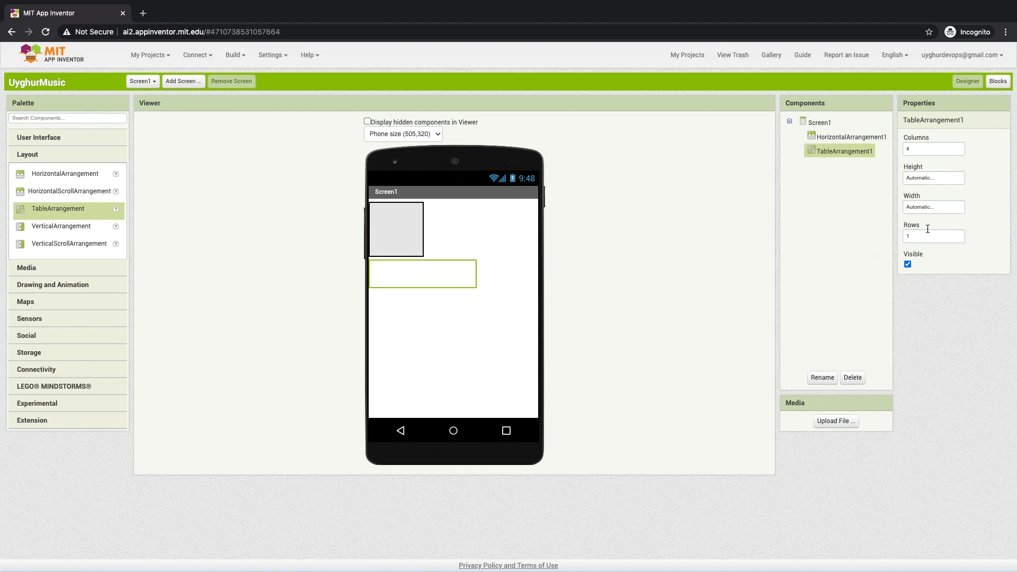
- Set the table arrangement's number of columns to 5
click(922, 151)
double_click(917, 137)
double_click(915, 224)
click(952, 269)
double_click(923, 149)
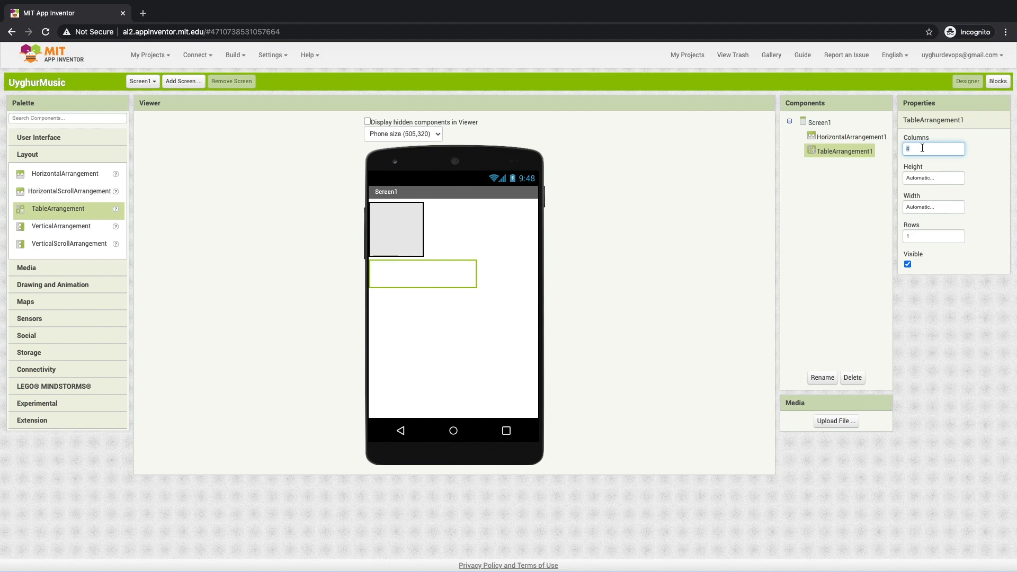
text(5)
key(Return)
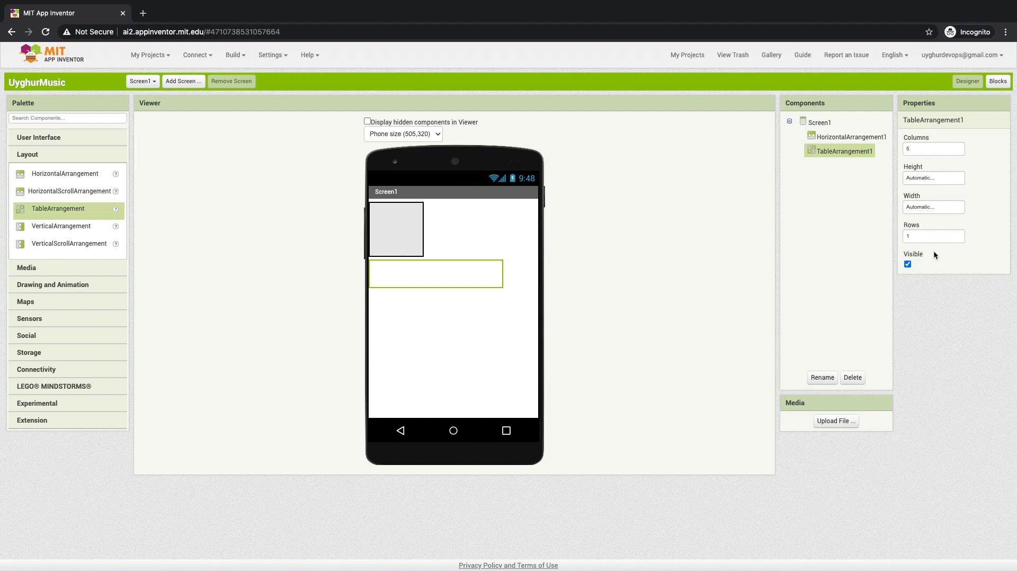
- Set the horizontal arrangement's height to 80 percent and its width to Fill parent
click(411, 239)
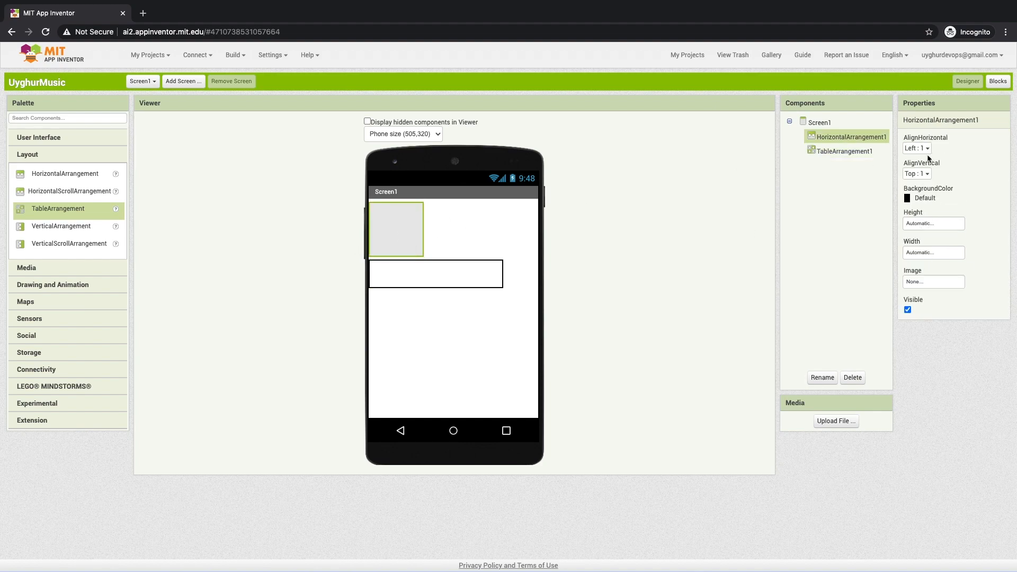
click(936, 223)
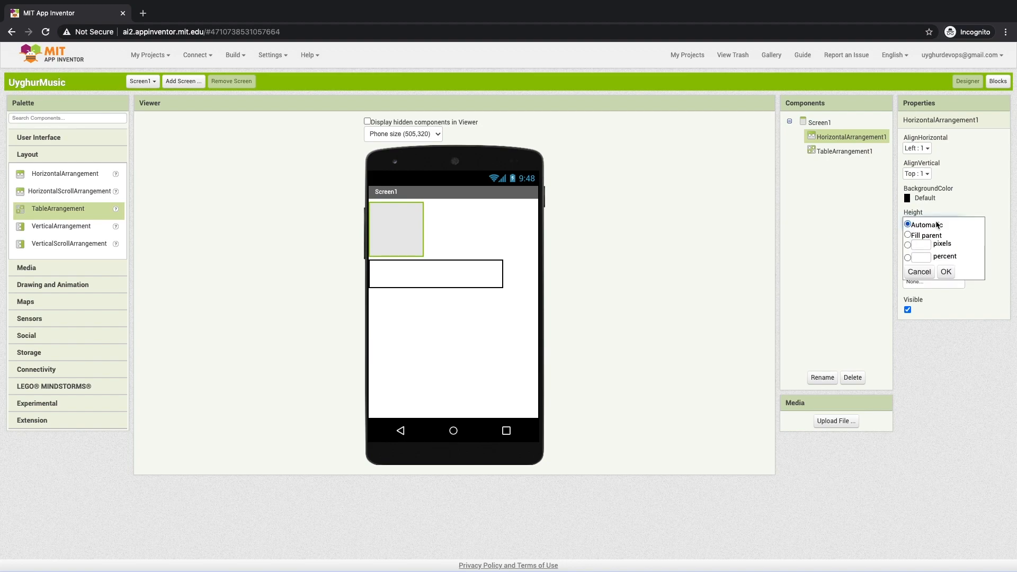
click(919, 257)
text(80)
click(946, 271)
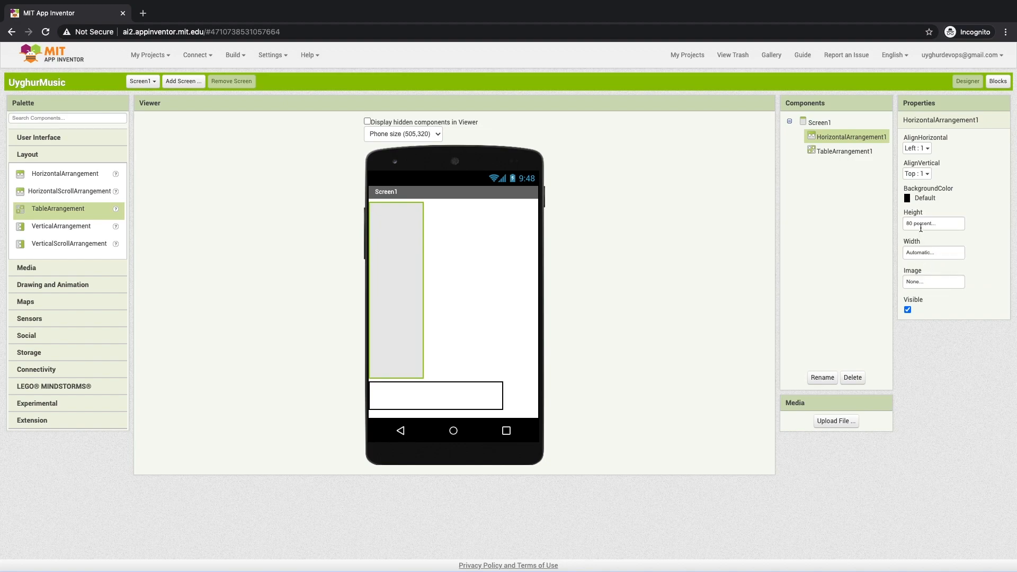
click(923, 252)
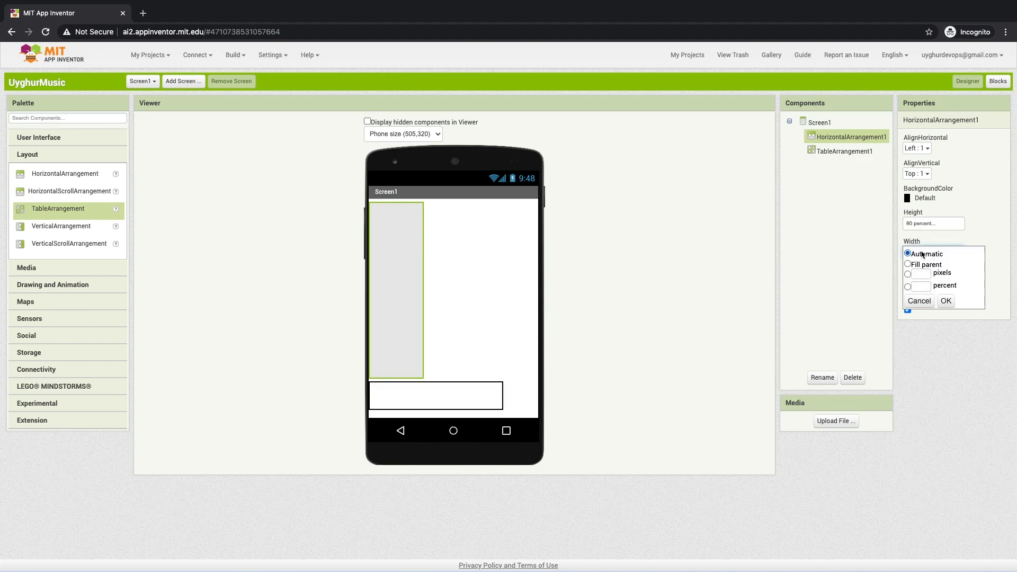
click(908, 265)
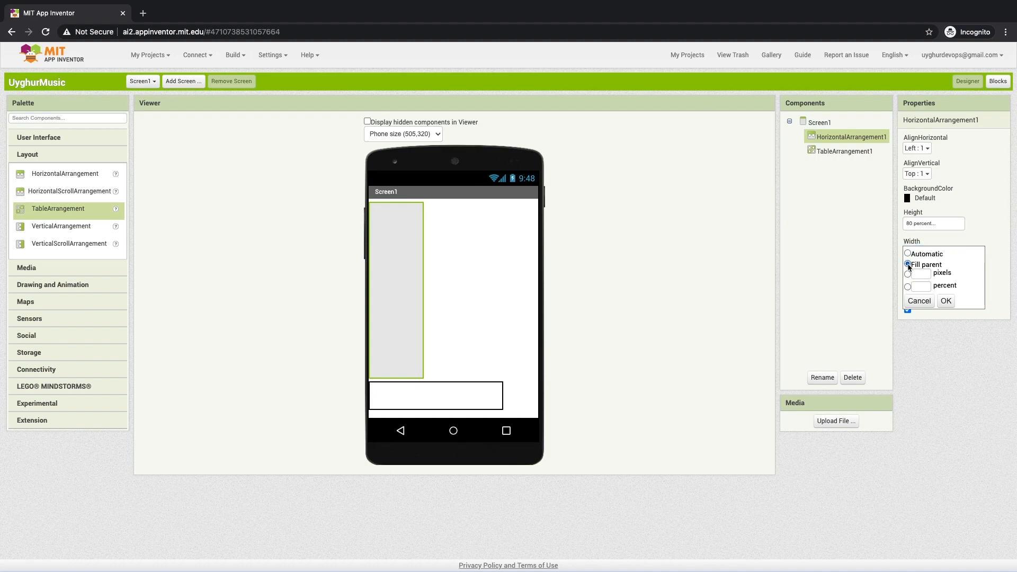
click(946, 301)
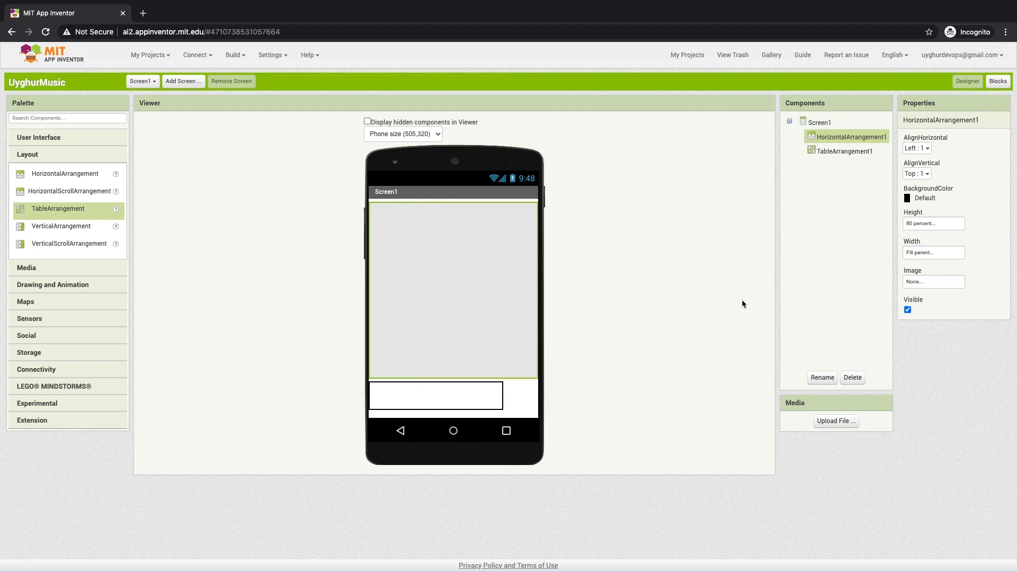
- Set the table arrangement's height to 20 percent
click(446, 401)
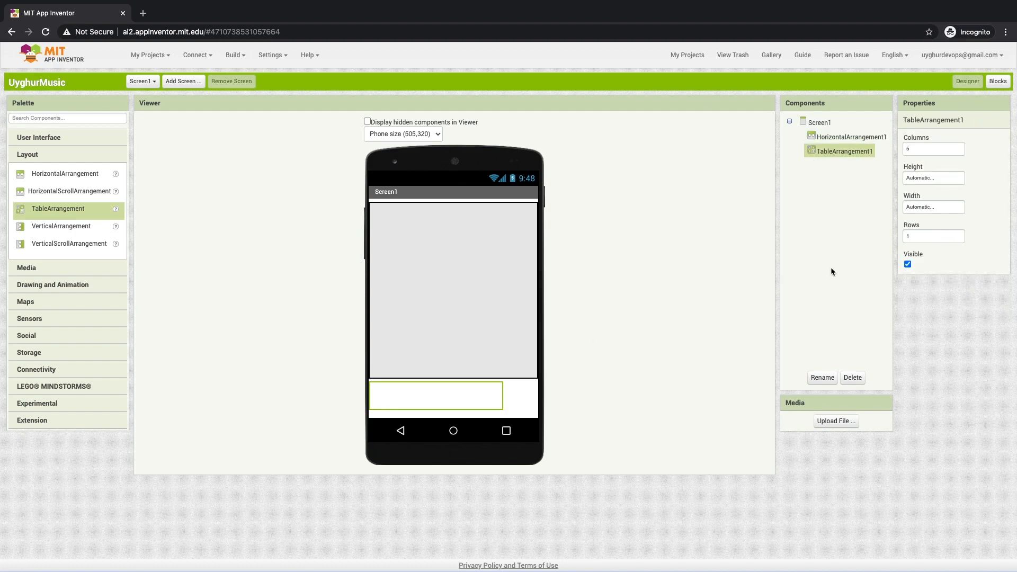
click(932, 180)
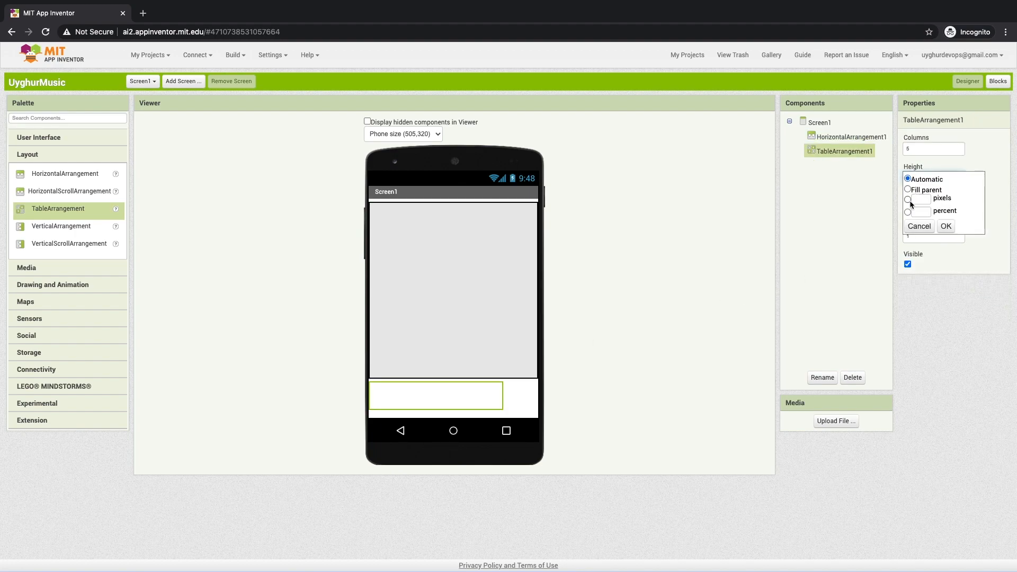
click(922, 211)
text(20)
click(946, 226)
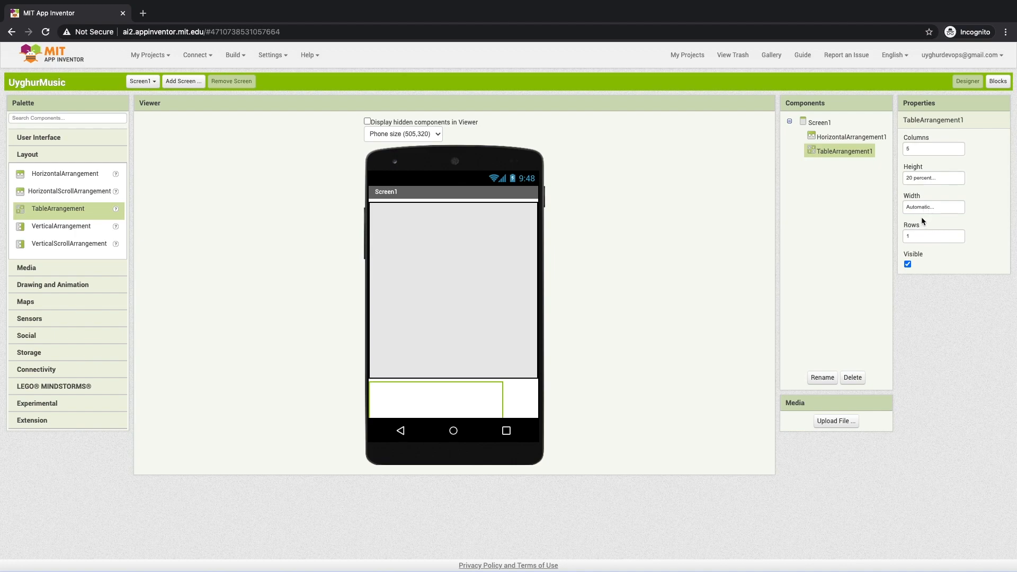
click(922, 180)
click(962, 157)
- Set the table arrangement's width to Fill parent and list the User Interface components
click(927, 206)
click(908, 219)
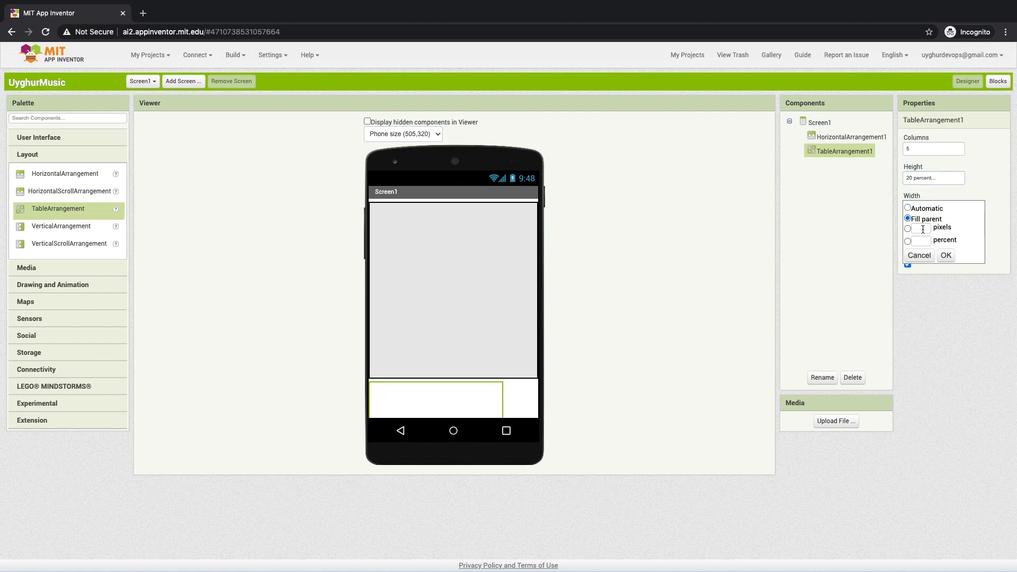
click(946, 256)
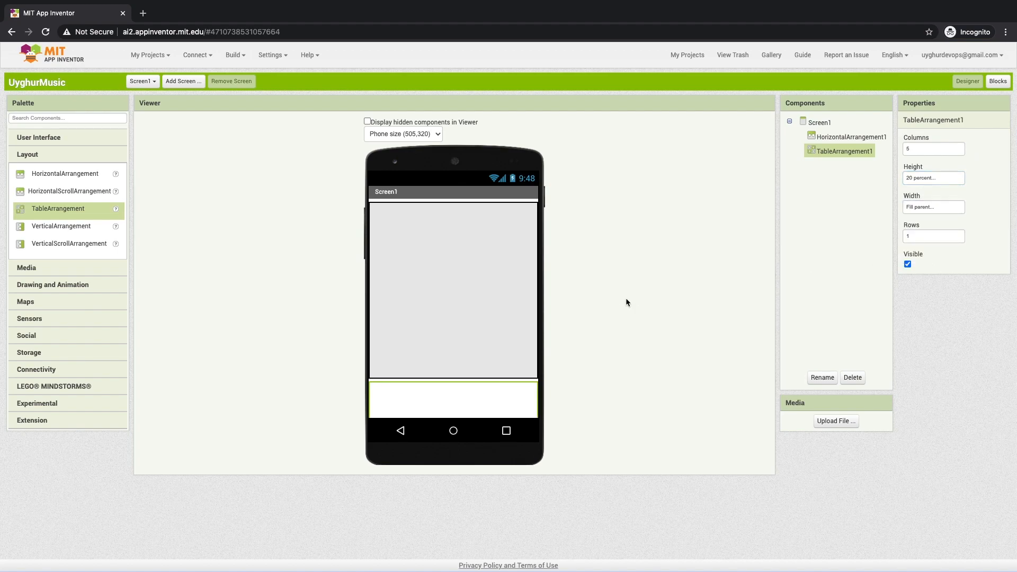
click(473, 276)
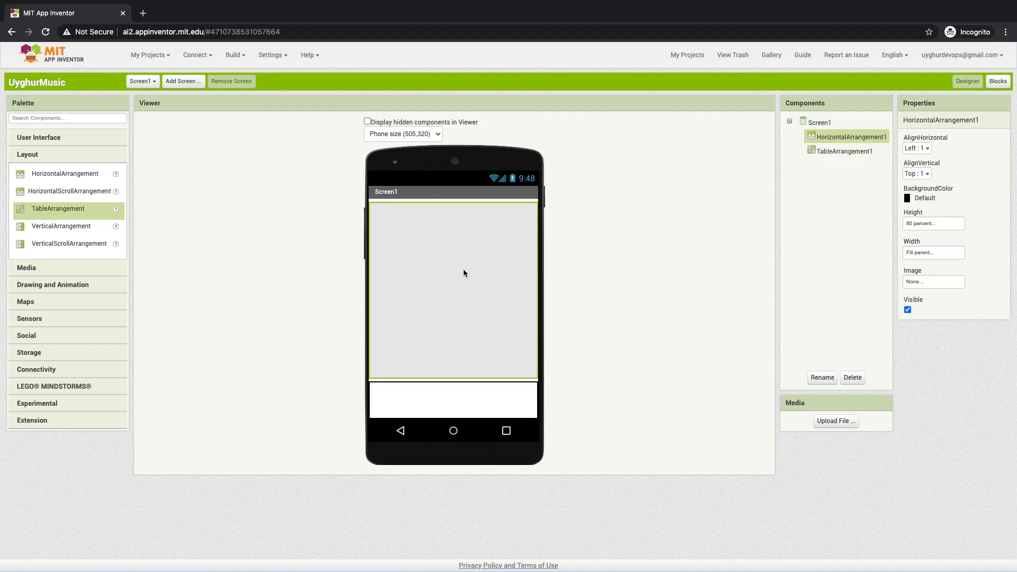
click(414, 394)
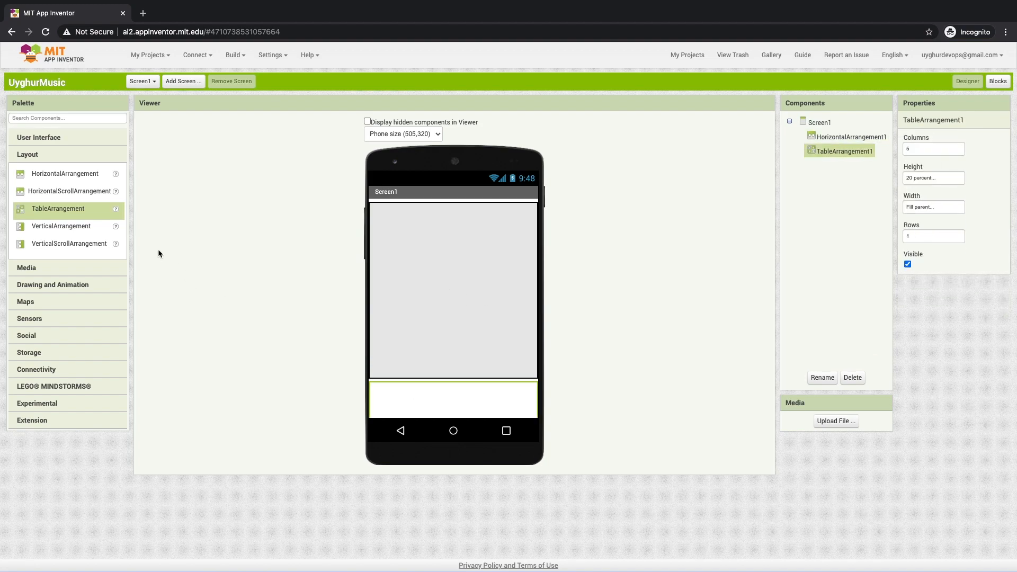
click(78, 138)
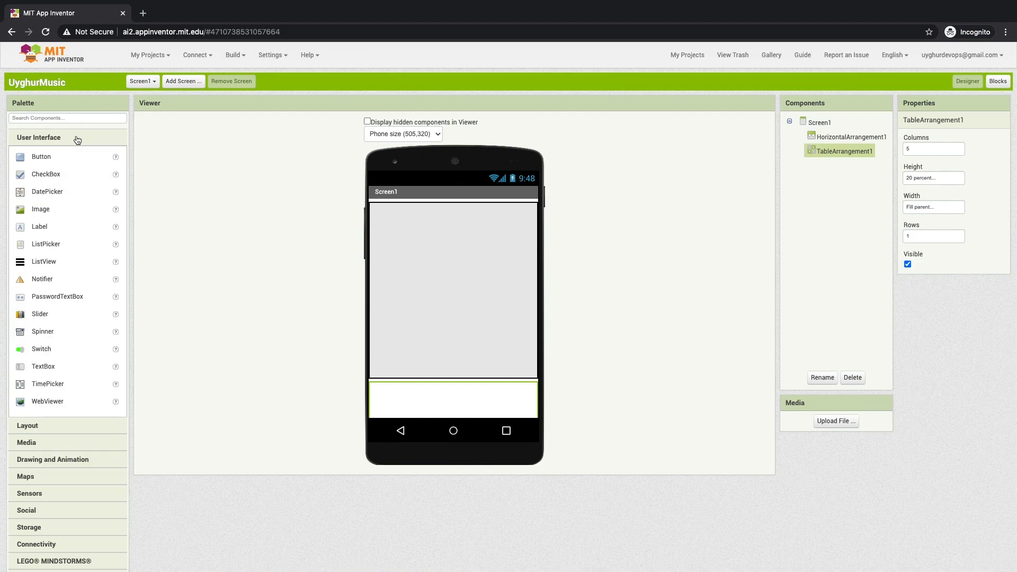
click(33, 210)
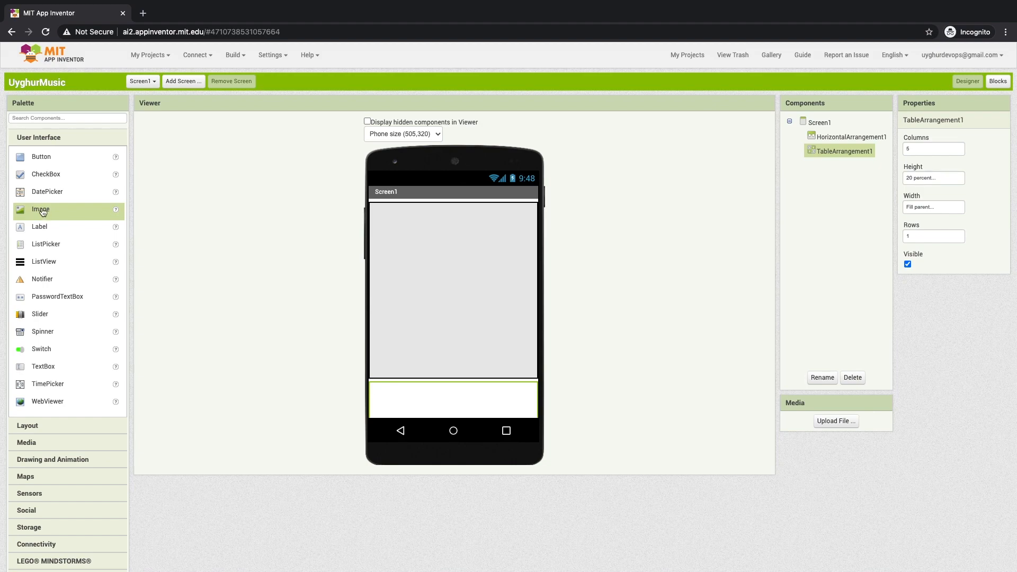
click(42, 207)
click(48, 154)
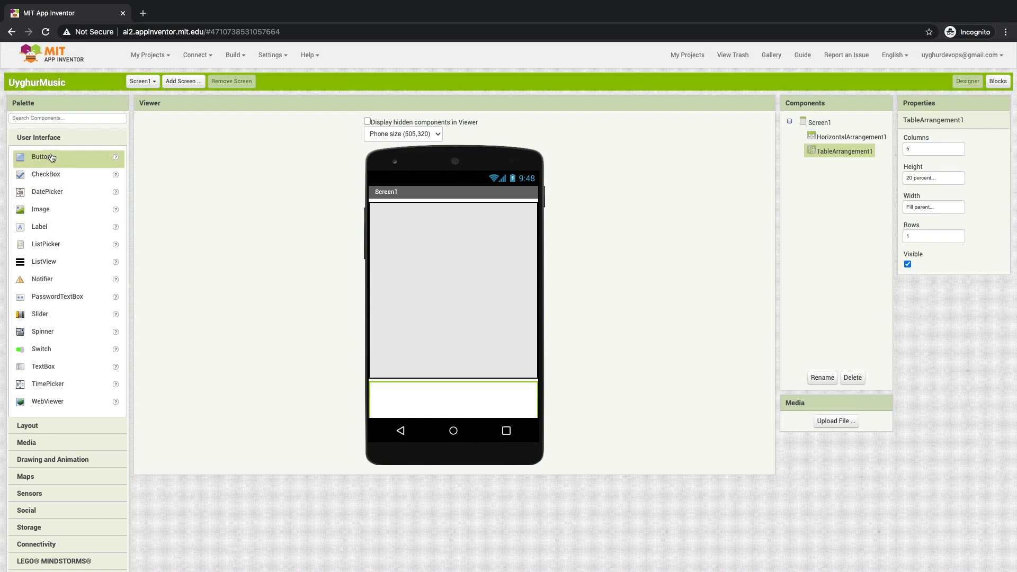
drag(51, 158, 407, 400)
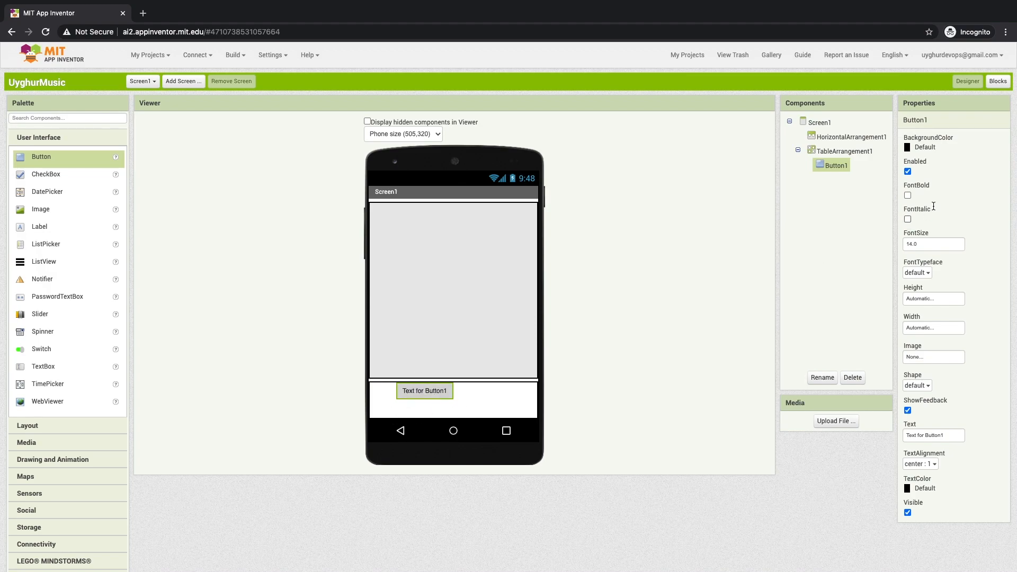
click(852, 378)
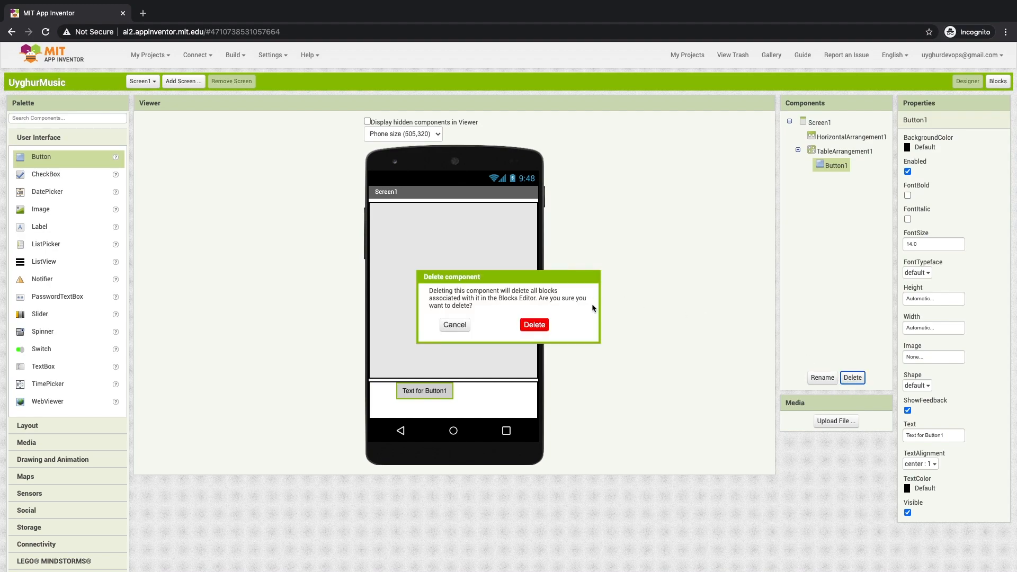
click(532, 324)
- Place an Image component in the first column of the table arrangement and make it clickable
drag(41, 208, 382, 401)
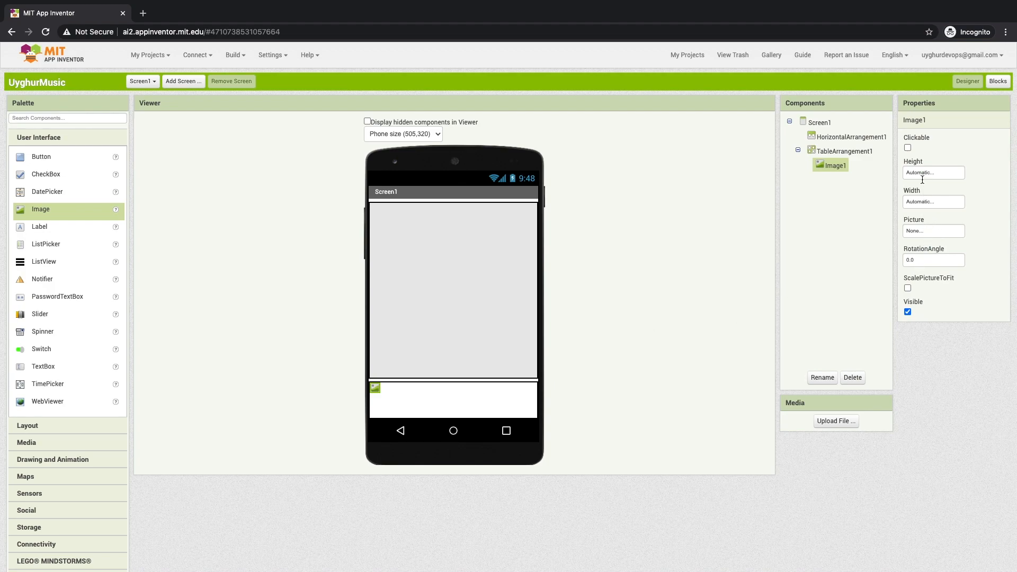
click(924, 230)
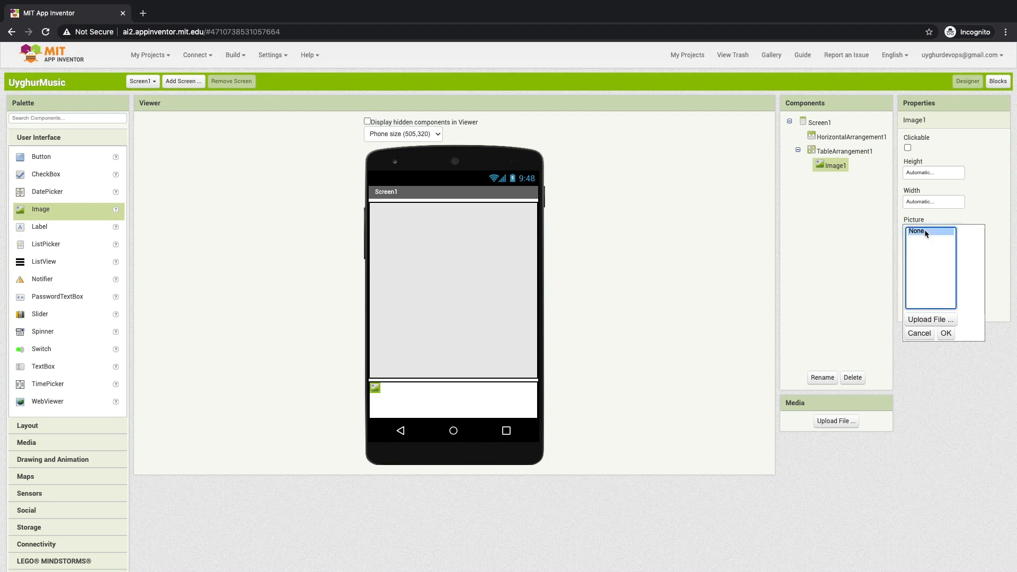
click(981, 201)
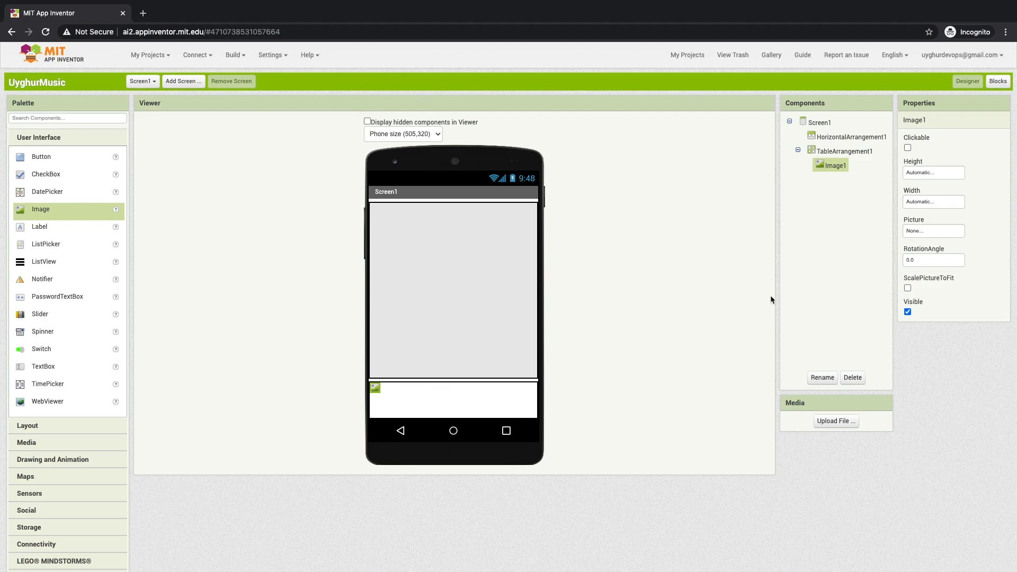
click(908, 148)
- Set the first image's height to Fill parent
click(932, 172)
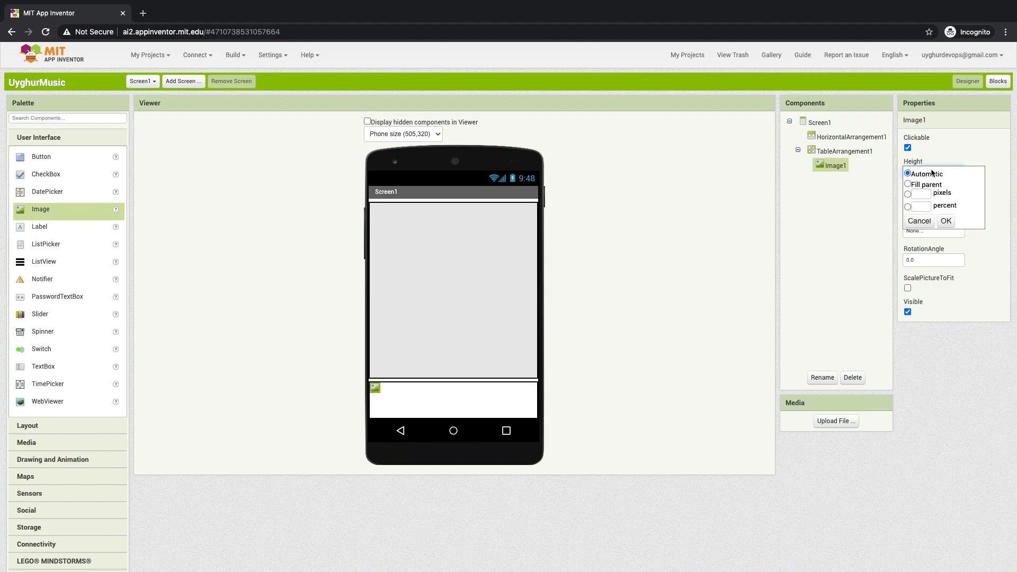
click(908, 183)
click(946, 222)
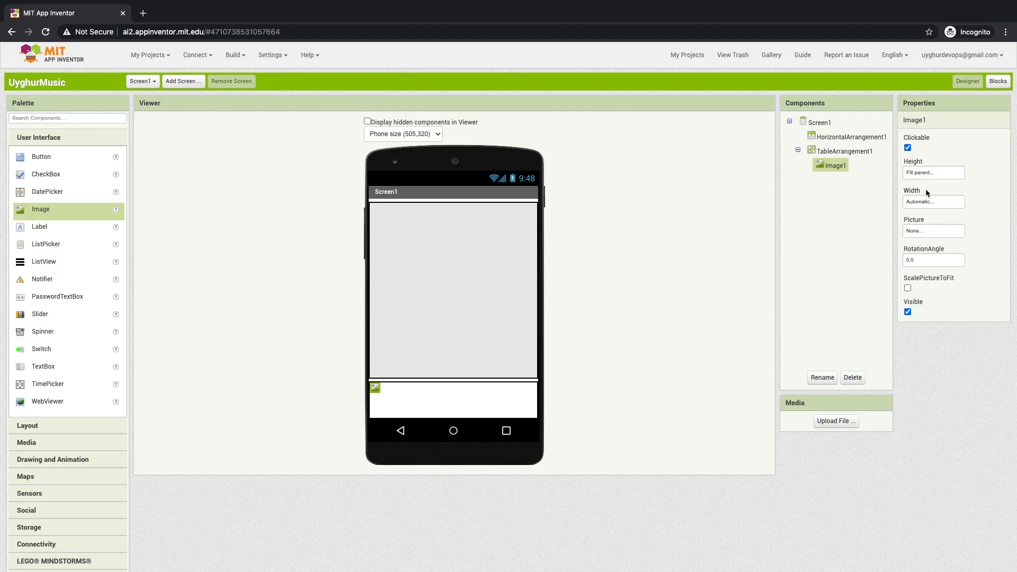
- Set the first image's width to 20 percent and its height to 100 percent
click(929, 201)
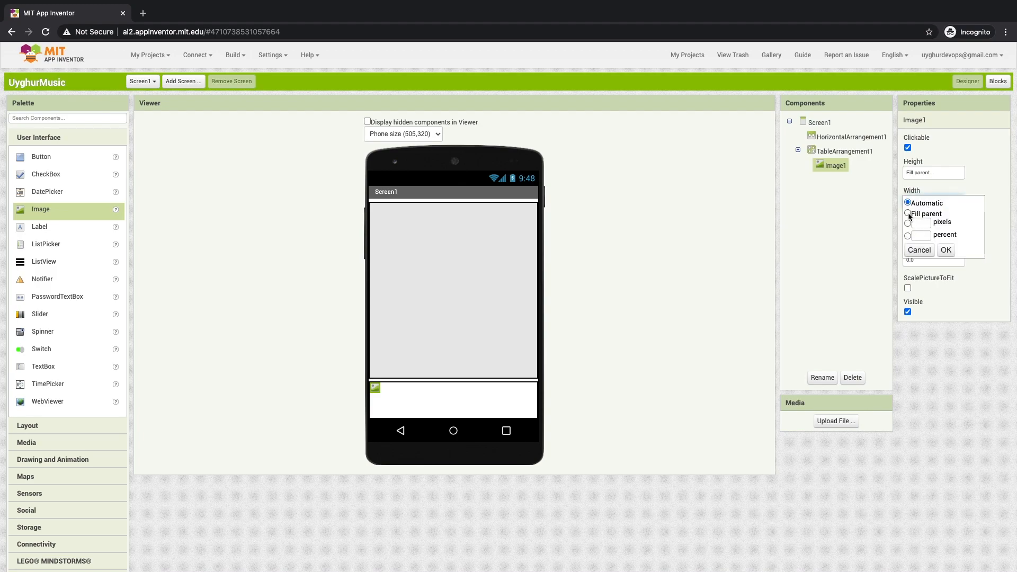
click(907, 235)
click(920, 235)
text(20)
click(946, 250)
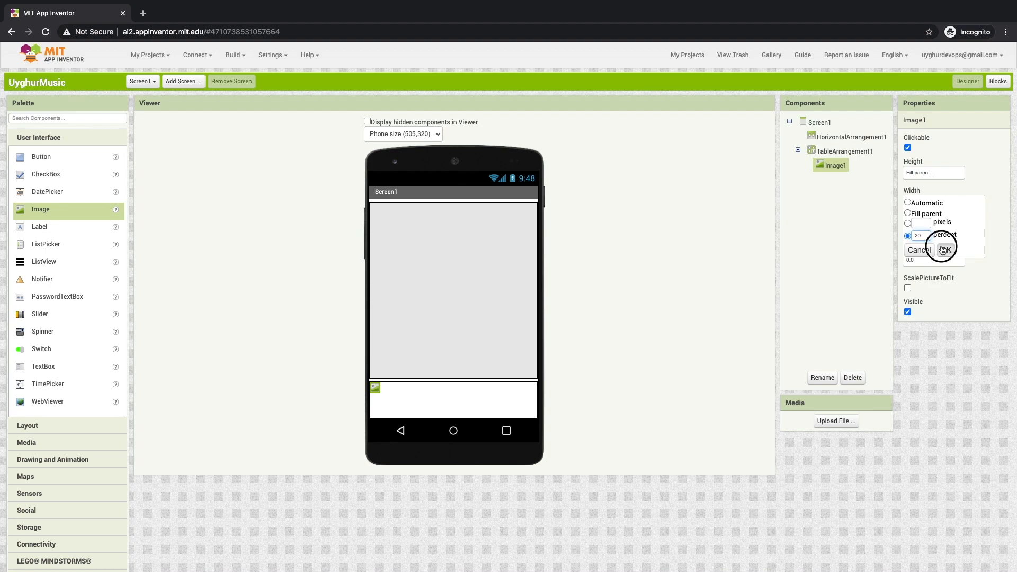
click(922, 172)
click(917, 208)
text(100)
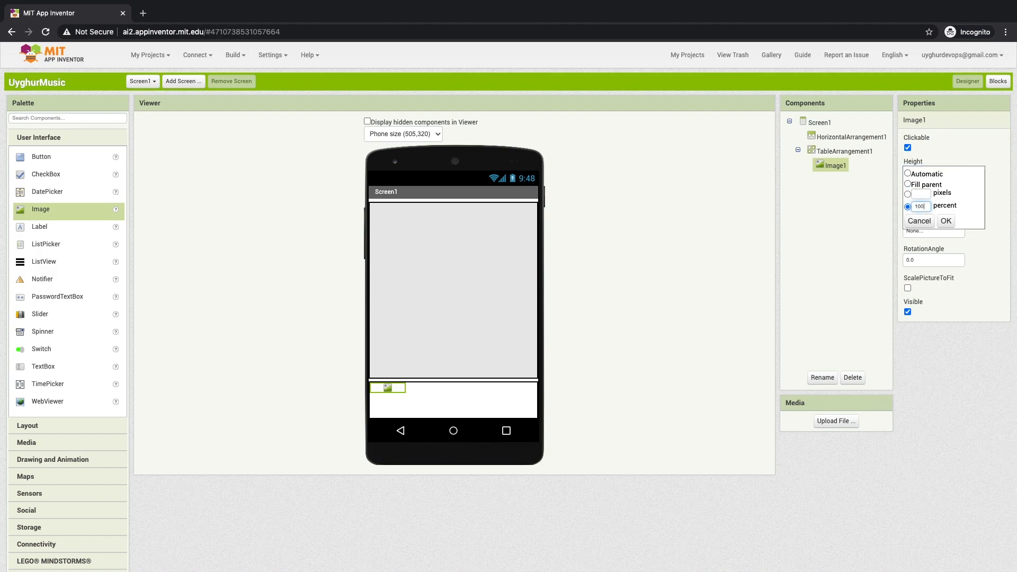
click(945, 221)
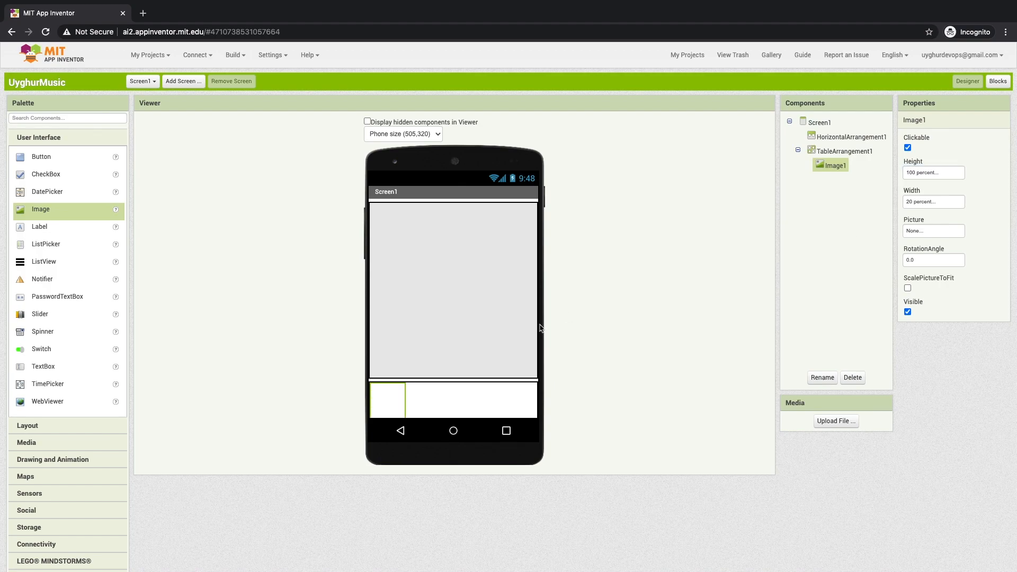
- Place a second Image in the table arrangement's second column and set its height to 100 percent
drag(61, 209, 419, 405)
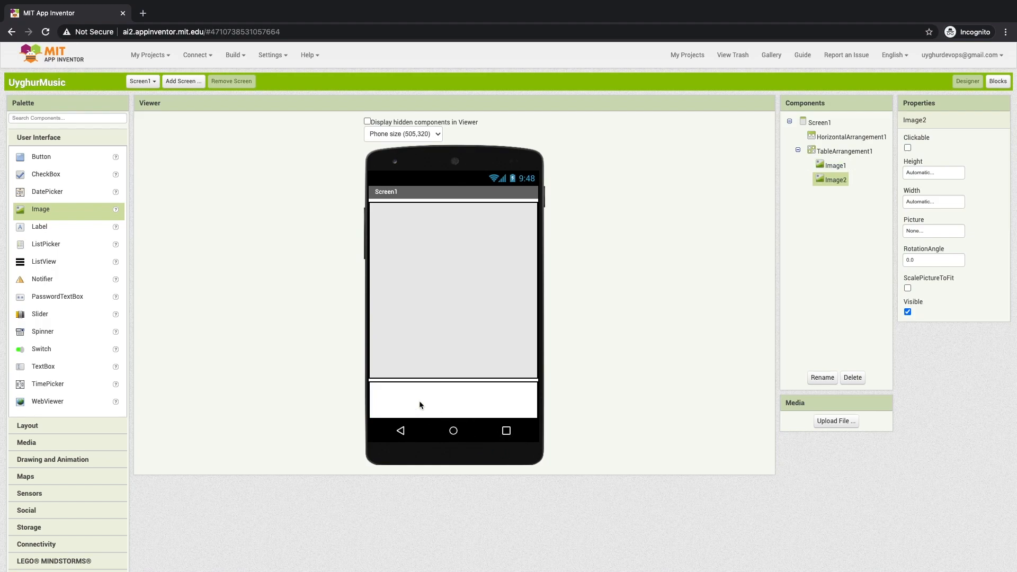
click(922, 174)
click(922, 207)
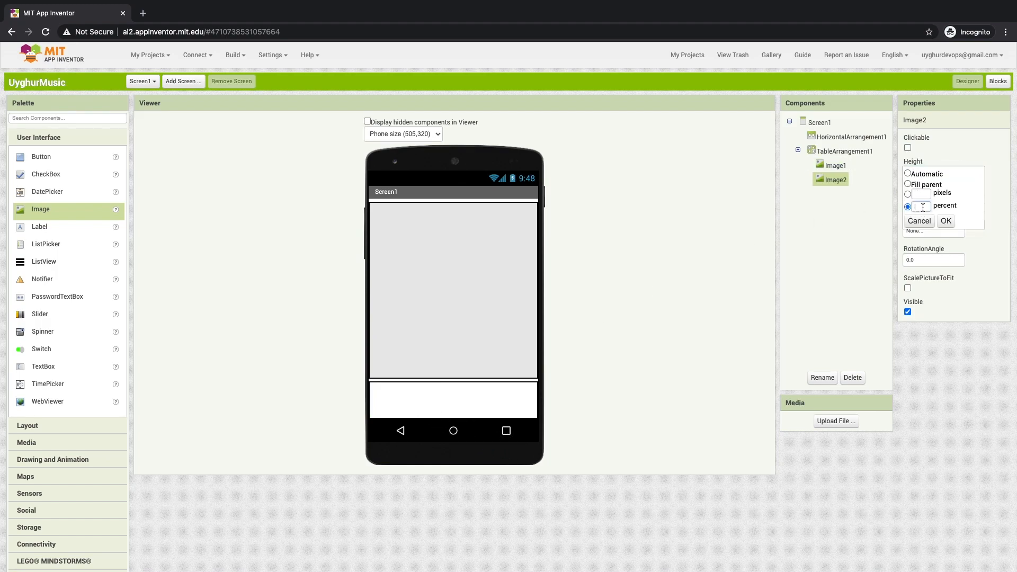
text(100)
click(946, 220)
- Set the second image's width to 20 percent and check both image cells in the preview
click(921, 231)
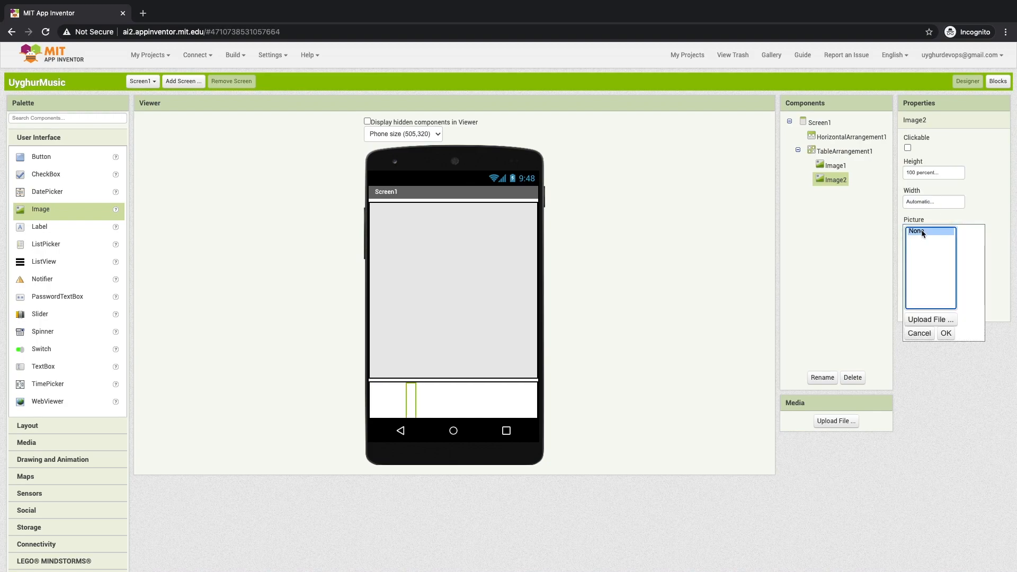
click(924, 203)
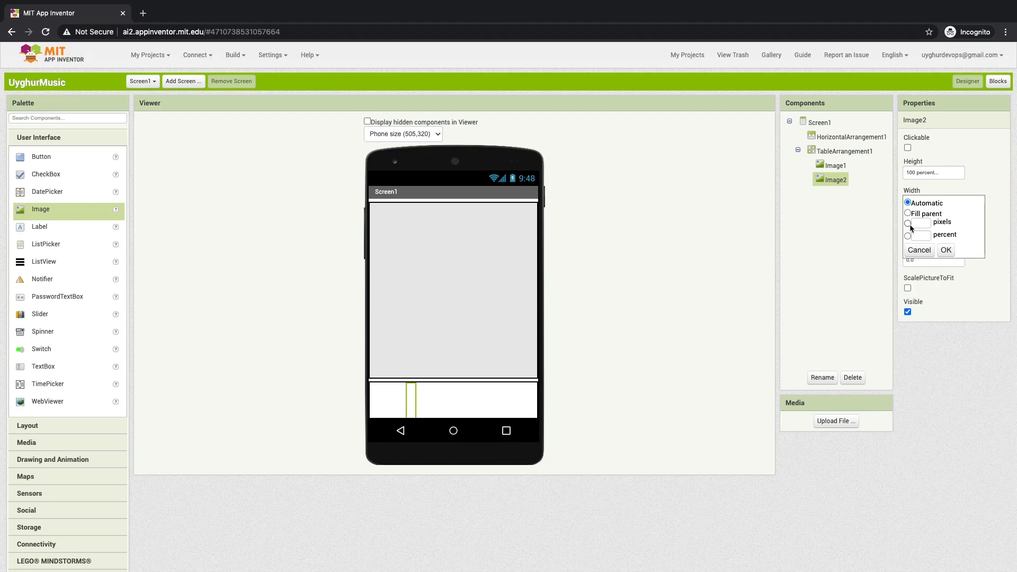
click(907, 214)
click(913, 234)
text(20)
click(945, 250)
click(392, 395)
click(420, 392)
click(402, 398)
click(420, 397)
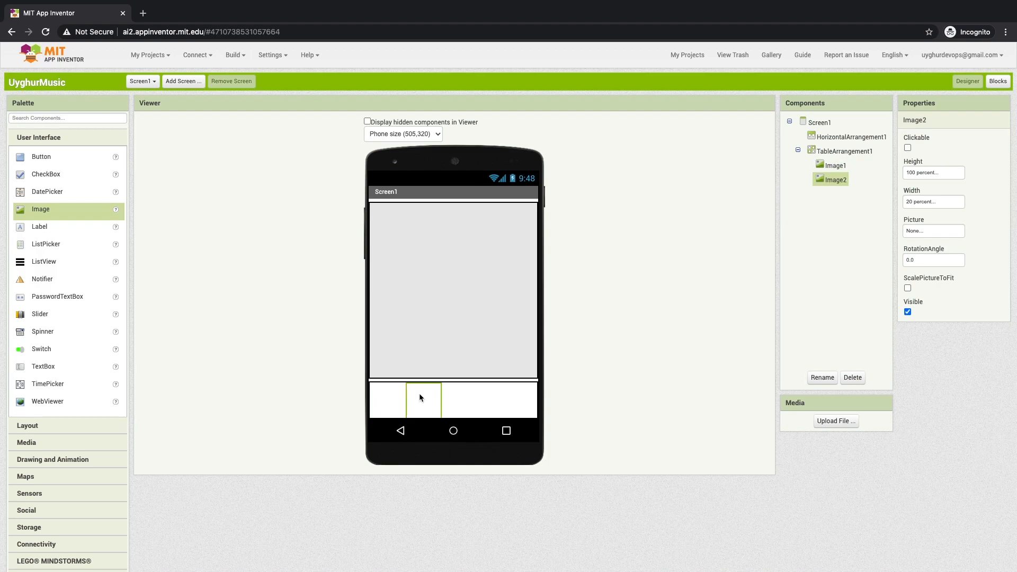
- Place a third Image in the table arrangement's third column and set its height to 100 percent
drag(53, 209, 456, 401)
click(940, 172)
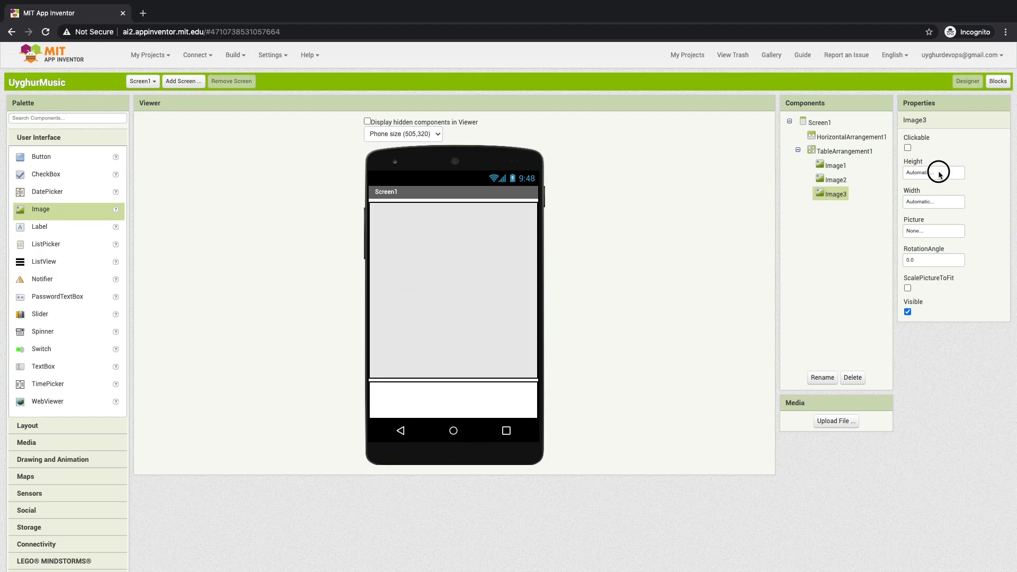
click(919, 206)
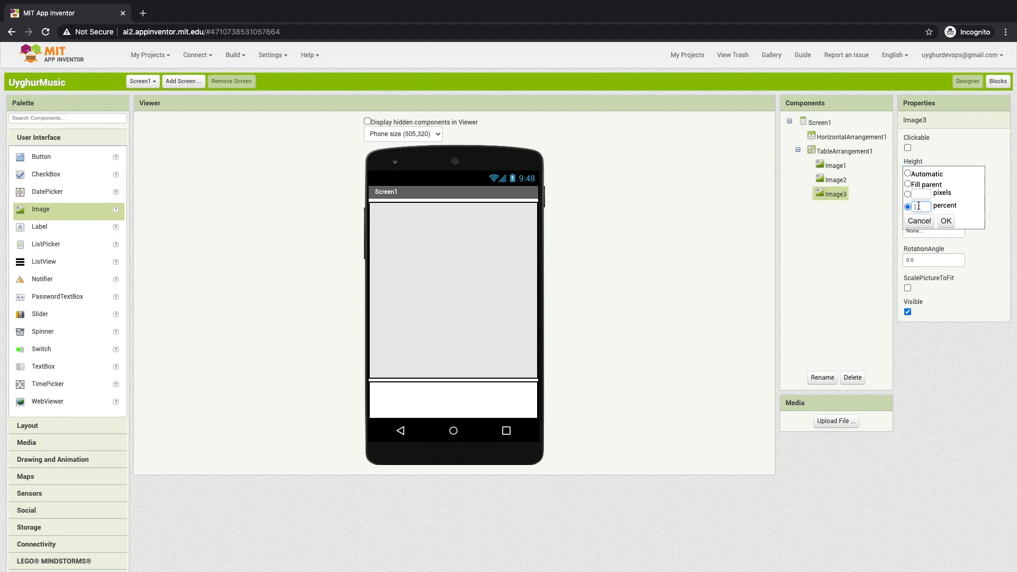
click(940, 222)
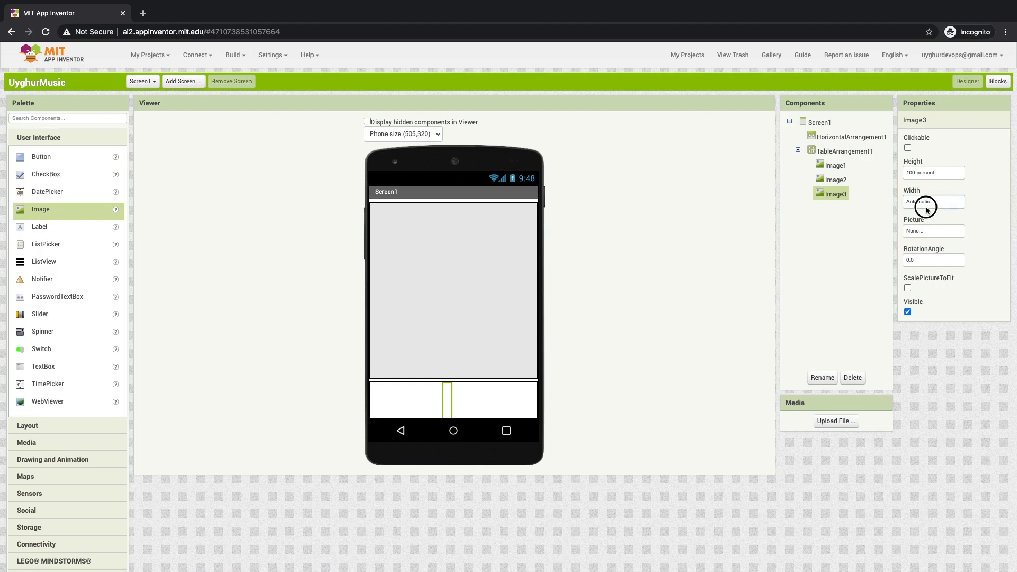
- Set the third image's width to 20 percent and check the three image cells in the preview
click(925, 203)
click(908, 236)
click(919, 234)
text(2)
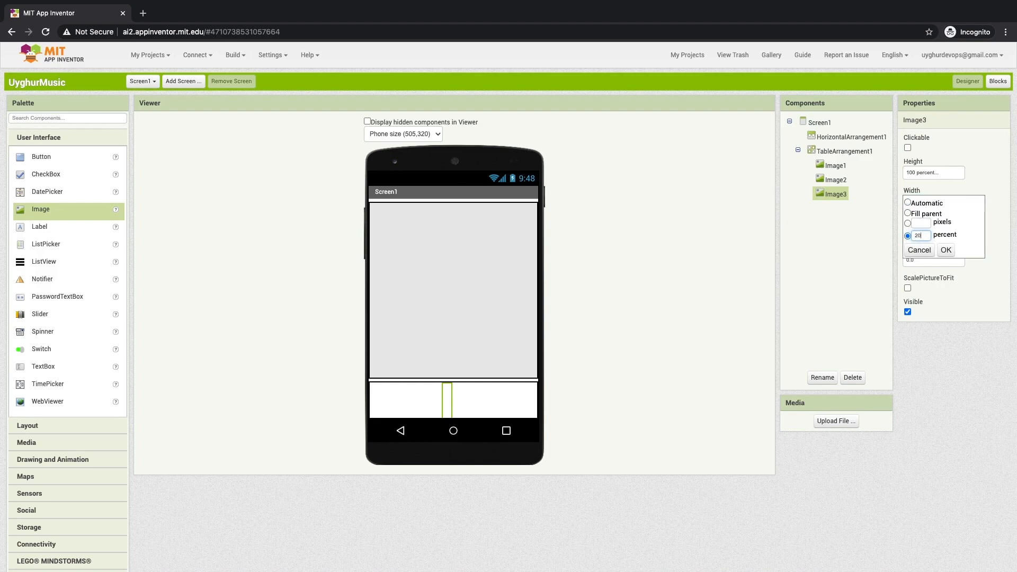
text(0)
click(946, 250)
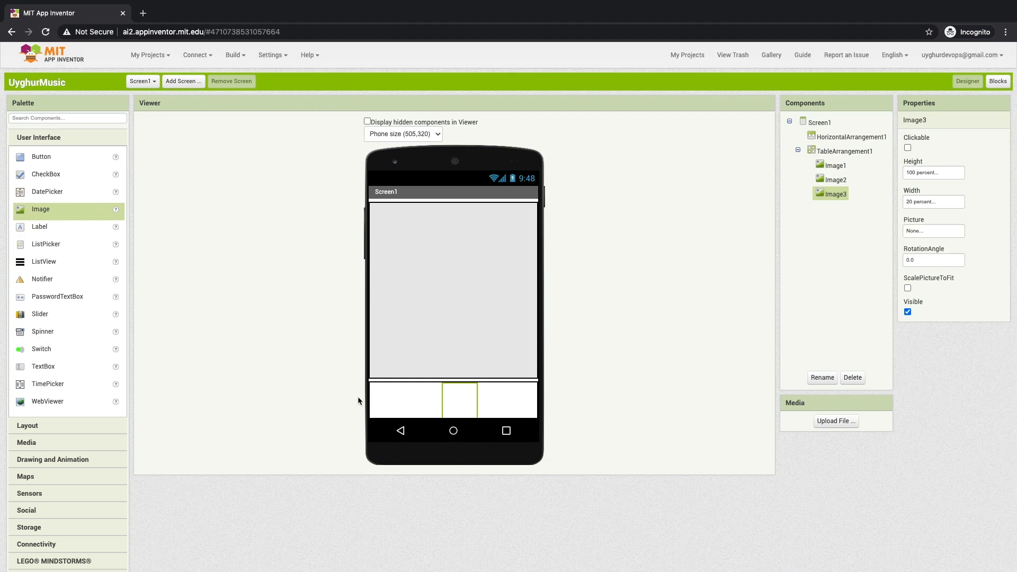
click(389, 398)
click(426, 397)
click(460, 394)
- Place a fourth Image in the table arrangement's fourth column and set its height to 100 percent
drag(87, 210, 492, 400)
click(932, 172)
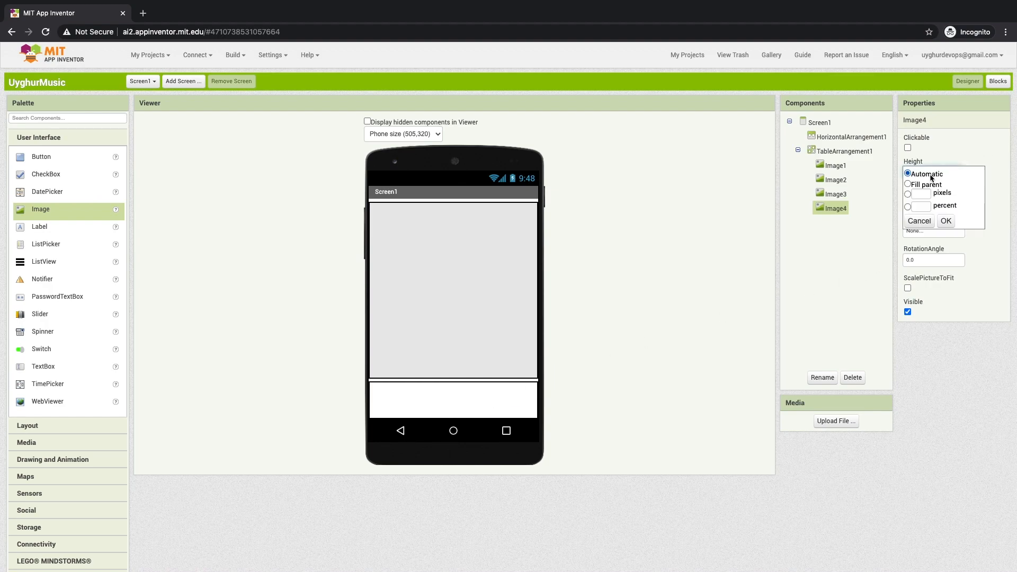
click(915, 207)
text(1)
click(945, 220)
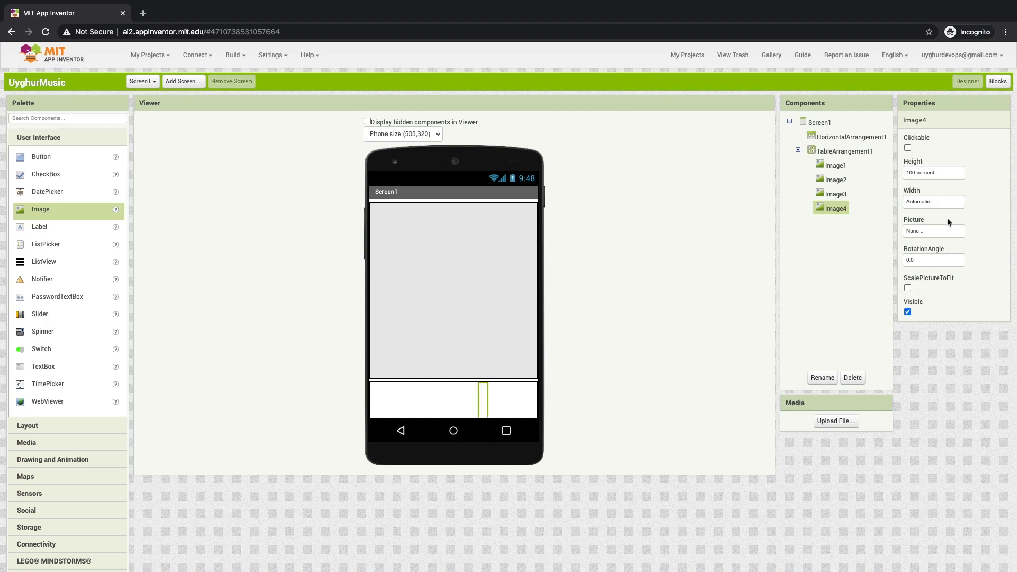
- Set the fourth image's width to 20 percent
click(933, 201)
click(918, 235)
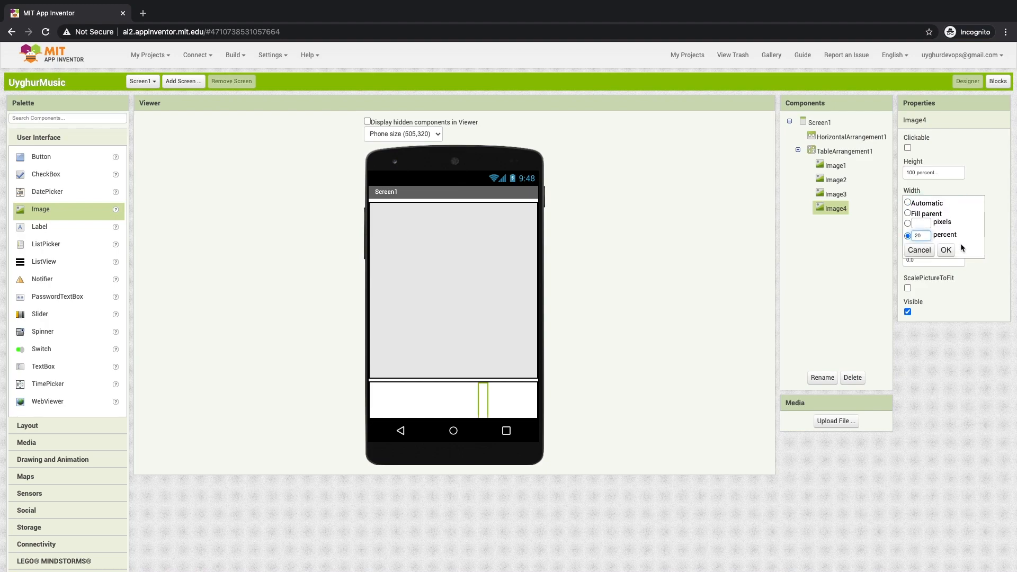
click(946, 249)
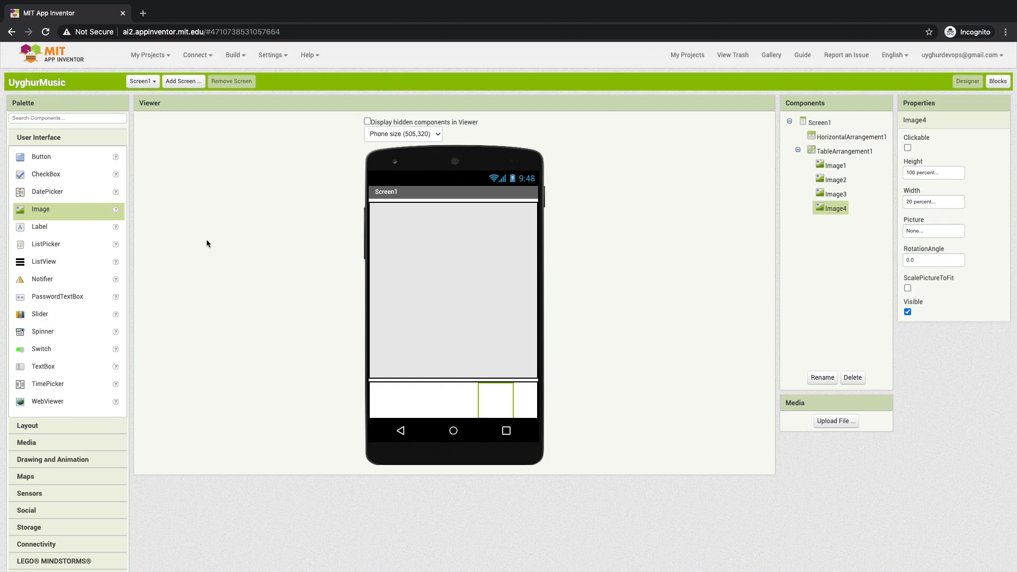
- Place a fifth Image in the table arrangement's last column and set its height to 100 percent
drag(53, 211, 527, 413)
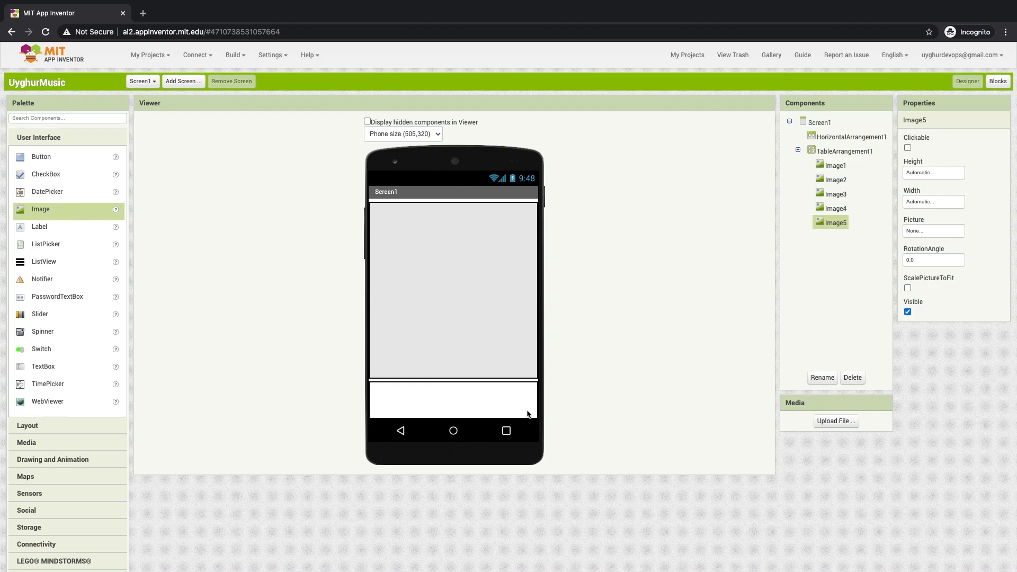
click(947, 173)
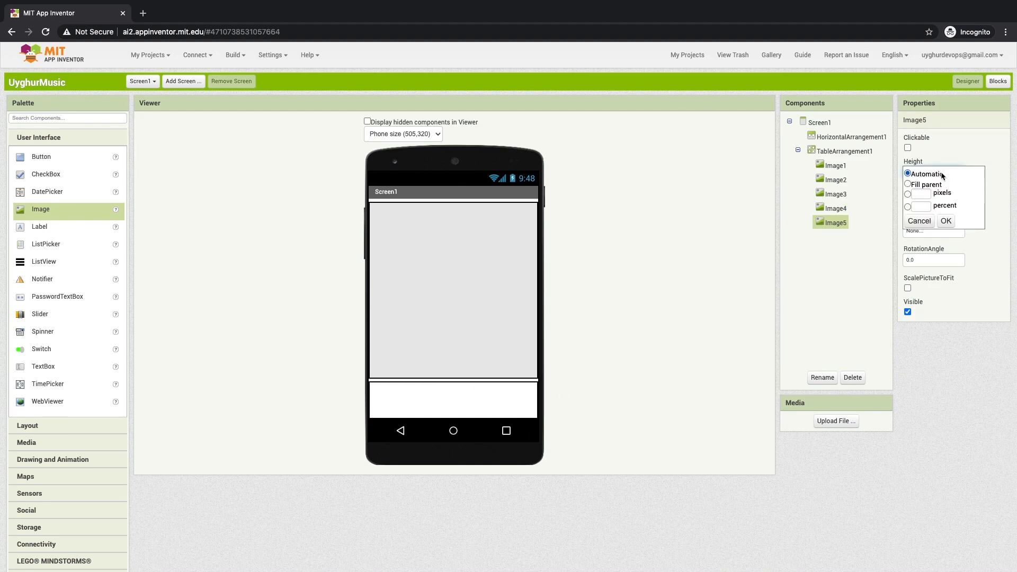
click(907, 207)
click(918, 205)
click(946, 221)
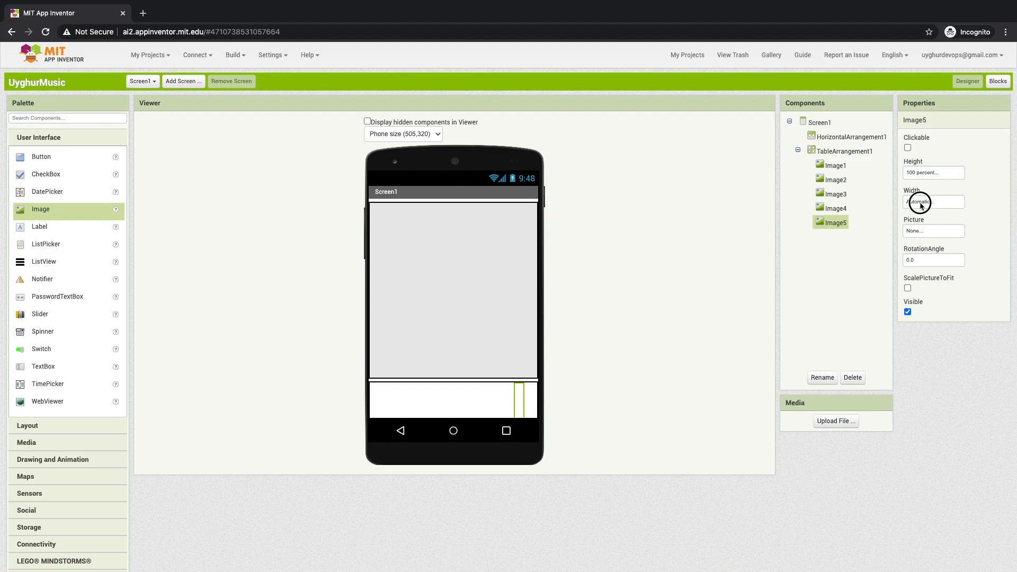
- Set the fifth image's width to 20 percent
click(920, 203)
click(908, 235)
click(921, 234)
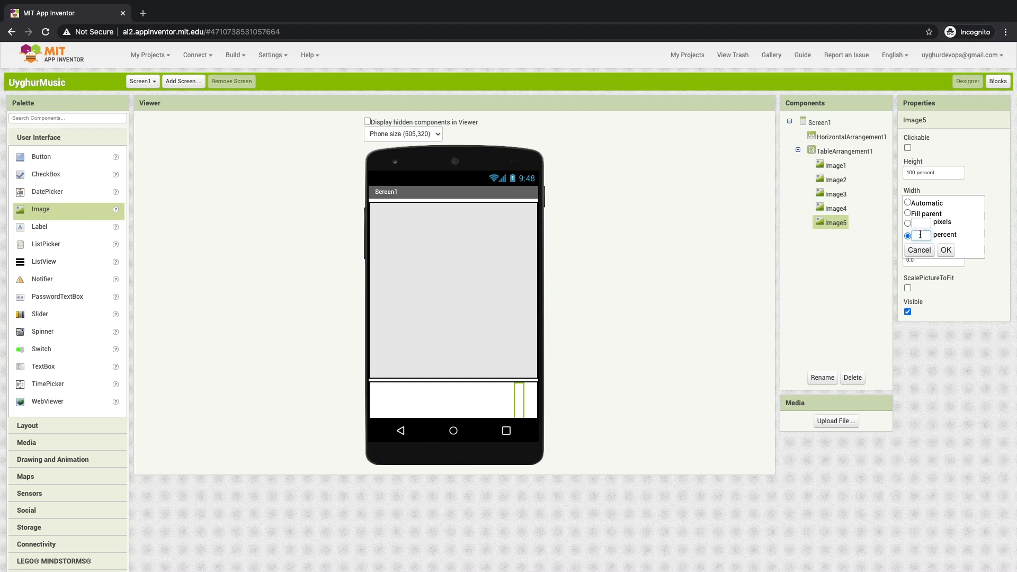
text(20)
click(946, 249)
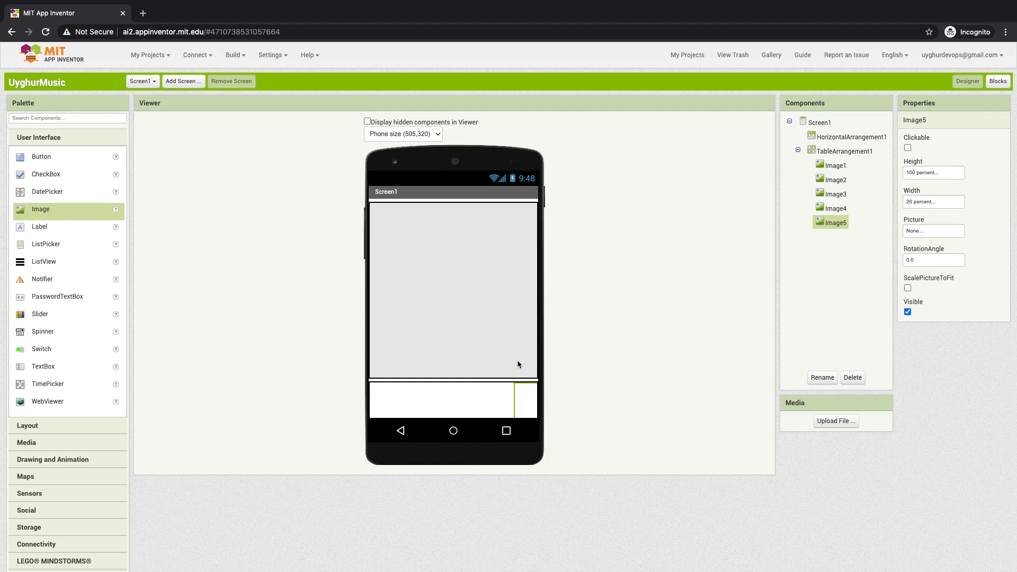
- Check the five image cells of the table arrangement in the phone preview
click(494, 392)
click(415, 395)
click(391, 393)
click(417, 393)
click(453, 392)
click(504, 393)
click(524, 390)
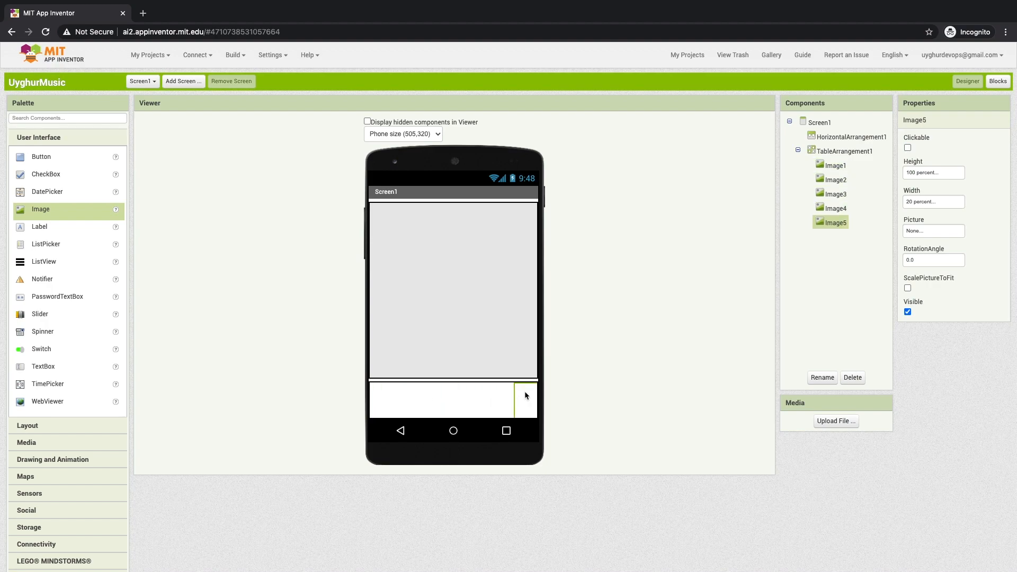
- Rename the first image in the table arrangement to previous
click(832, 170)
double_click(832, 170)
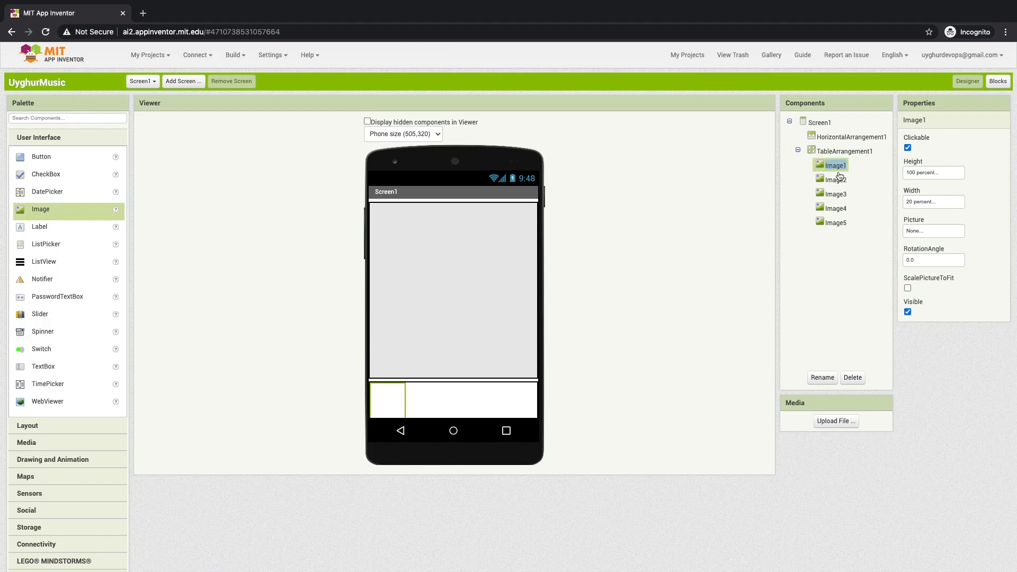
click(822, 378)
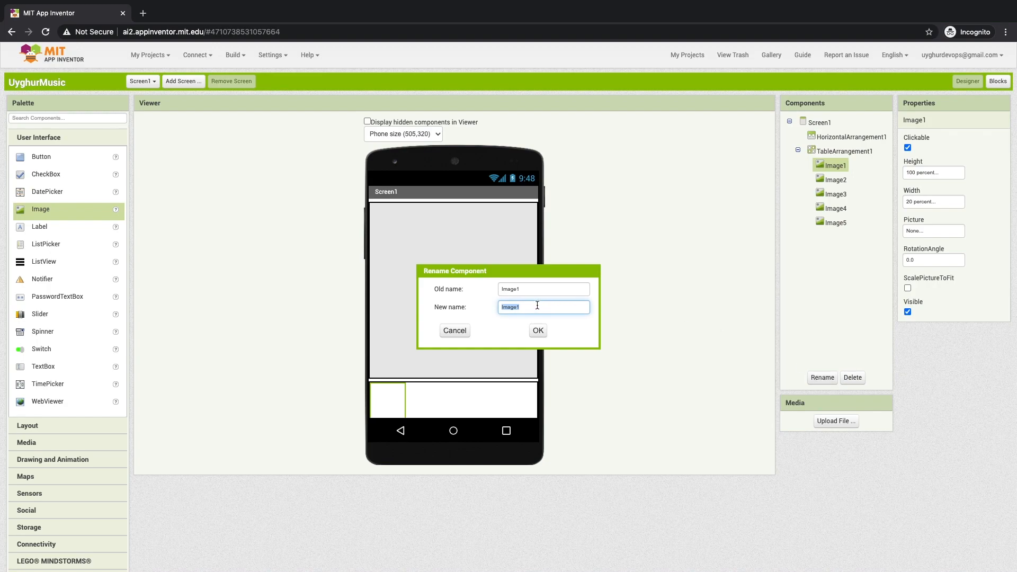
text(previous)
click(536, 328)
- Rename the second image in the table arrangement to Play
click(841, 182)
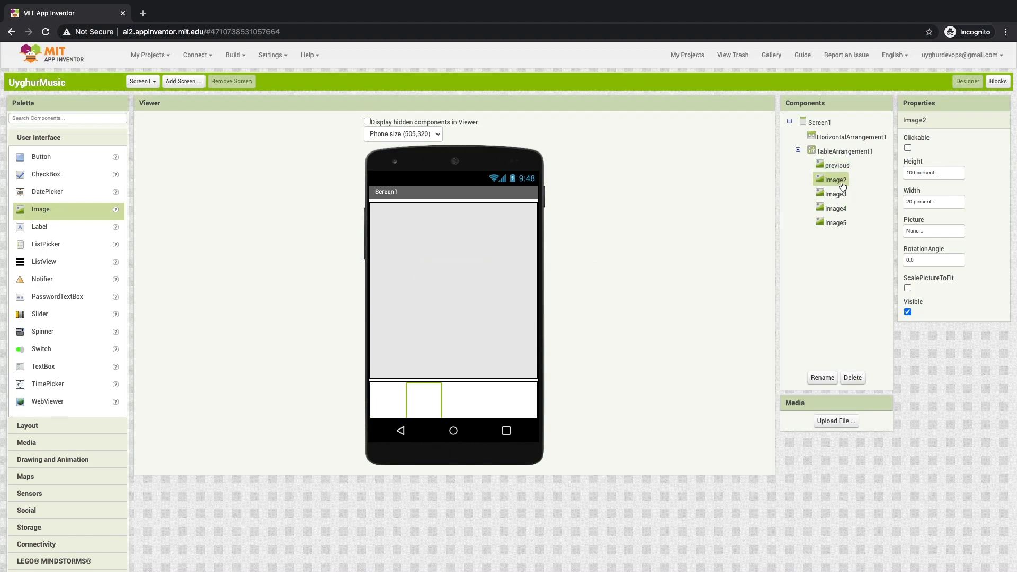
click(822, 377)
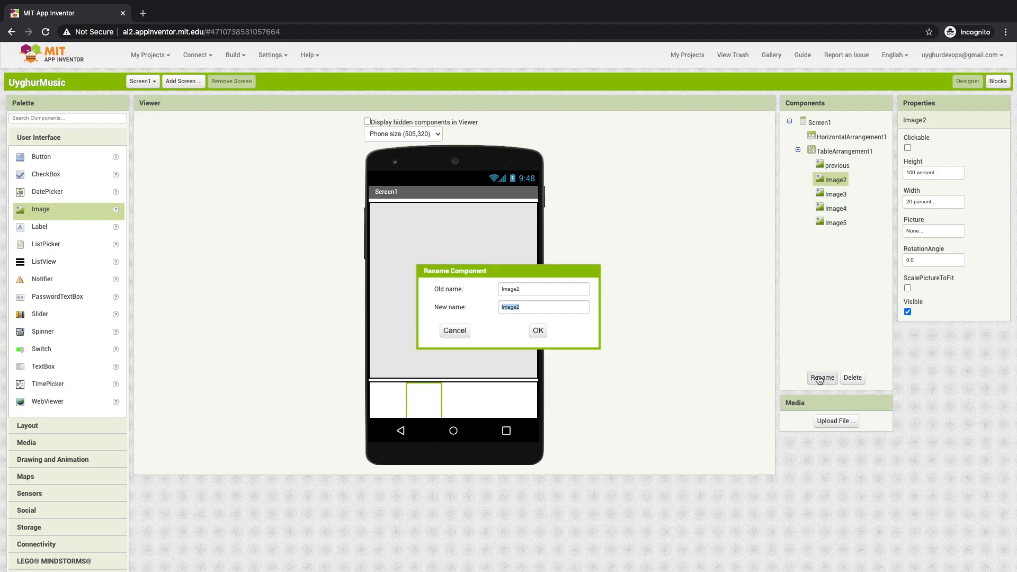
text(Play)
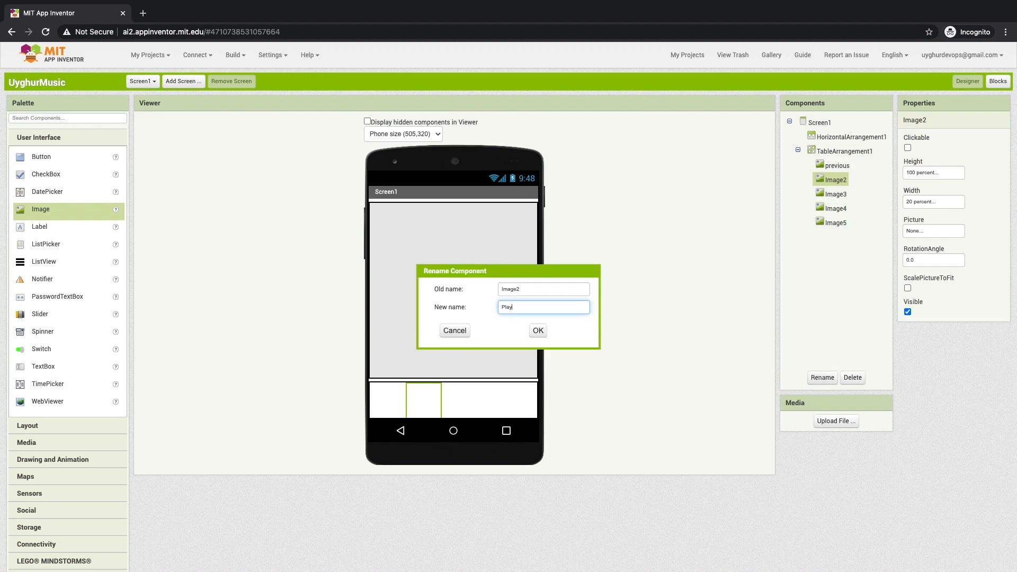
- Rename the third image in the table arrangement to Pause
click(456, 399)
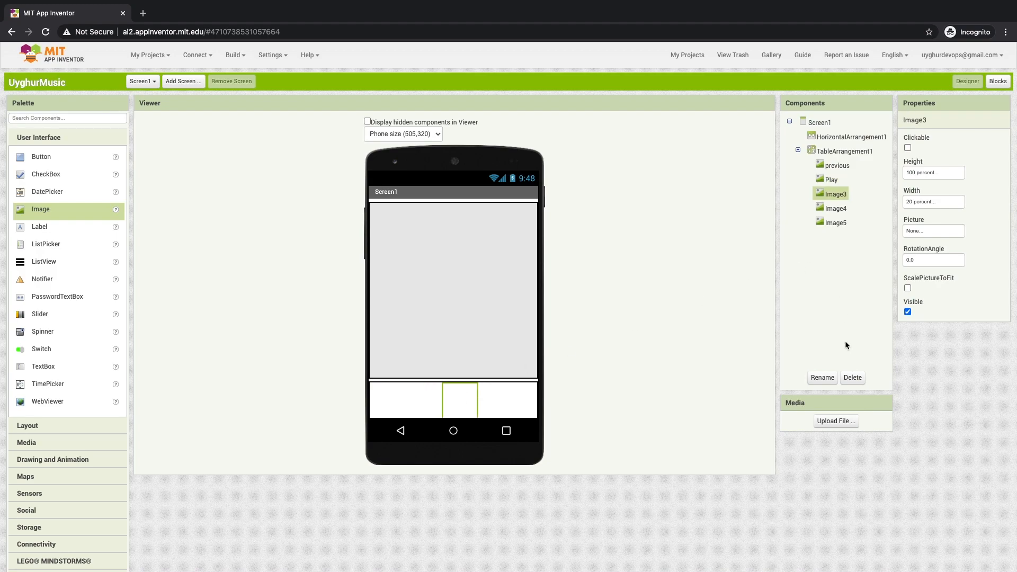
click(821, 377)
text(Paus)
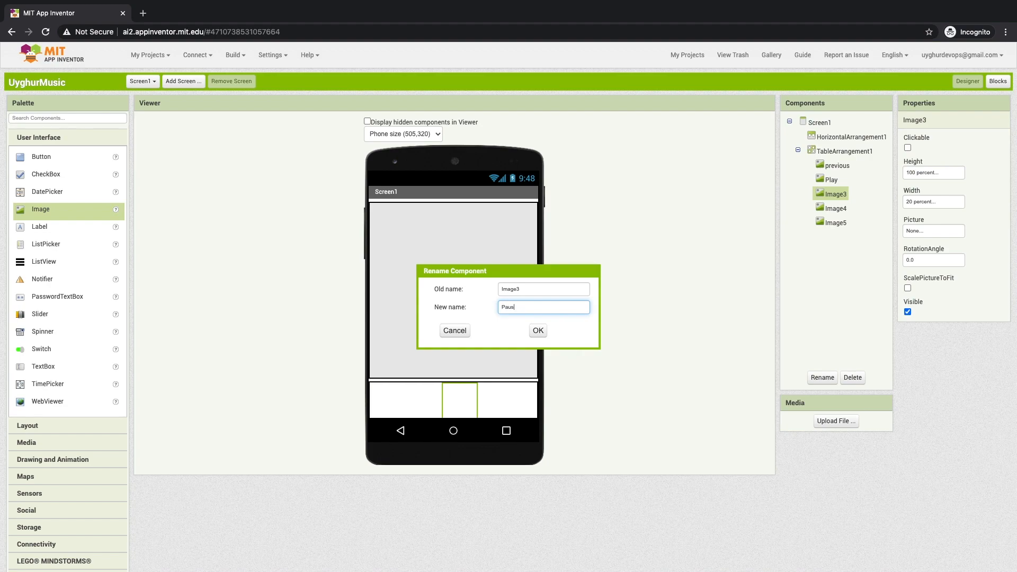
click(538, 330)
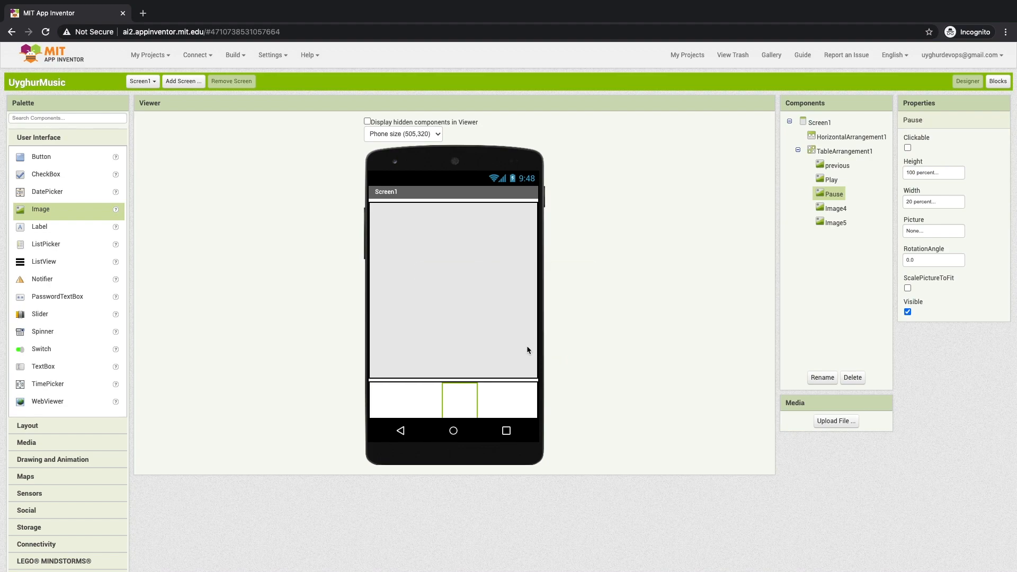
- Rename the fourth image in the table arrangement to Stop
click(492, 389)
click(822, 378)
text(Stop)
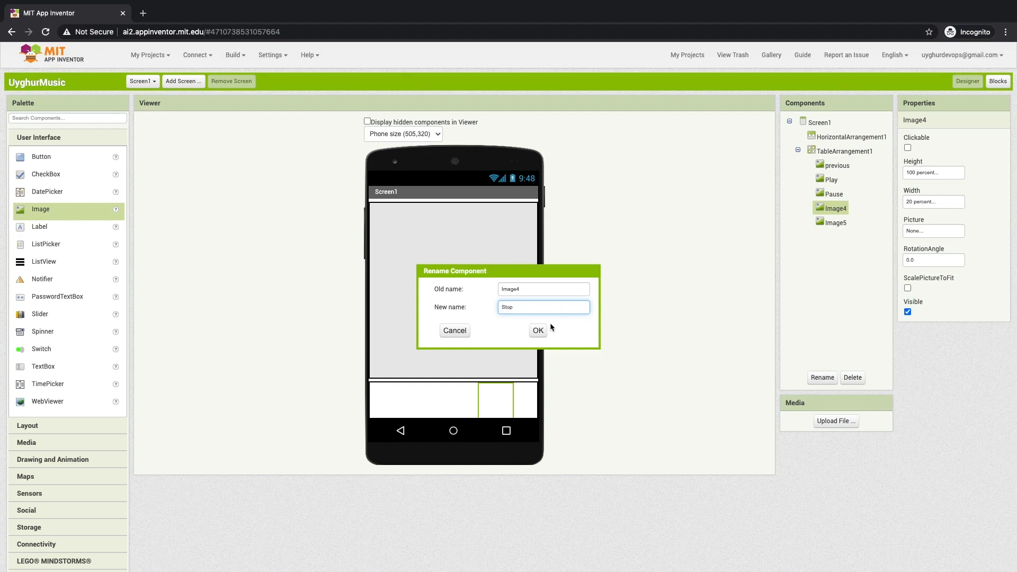
click(538, 331)
- Rename the fifth image in the table arrangement to Next
click(528, 390)
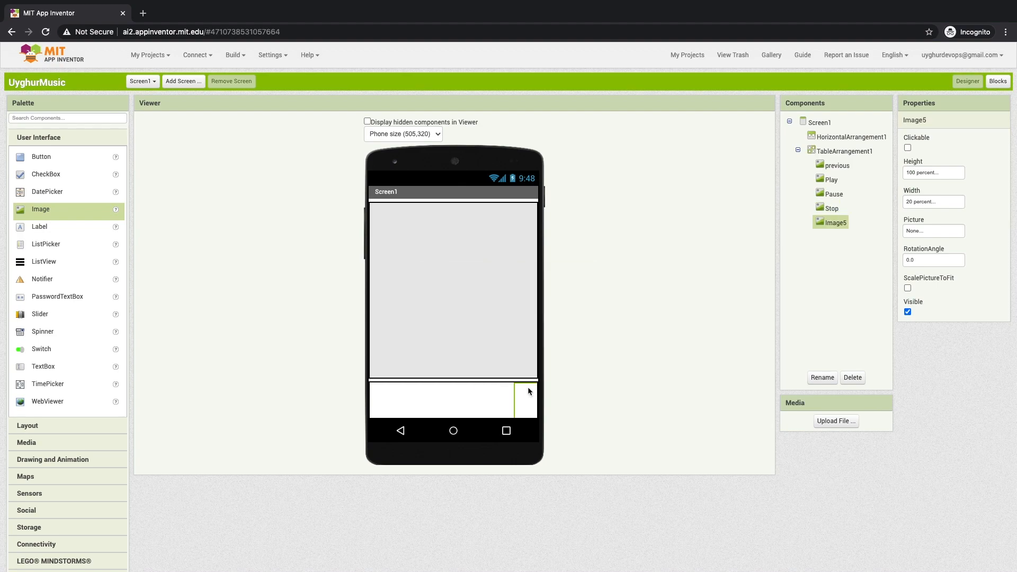
click(822, 377)
text(Next)
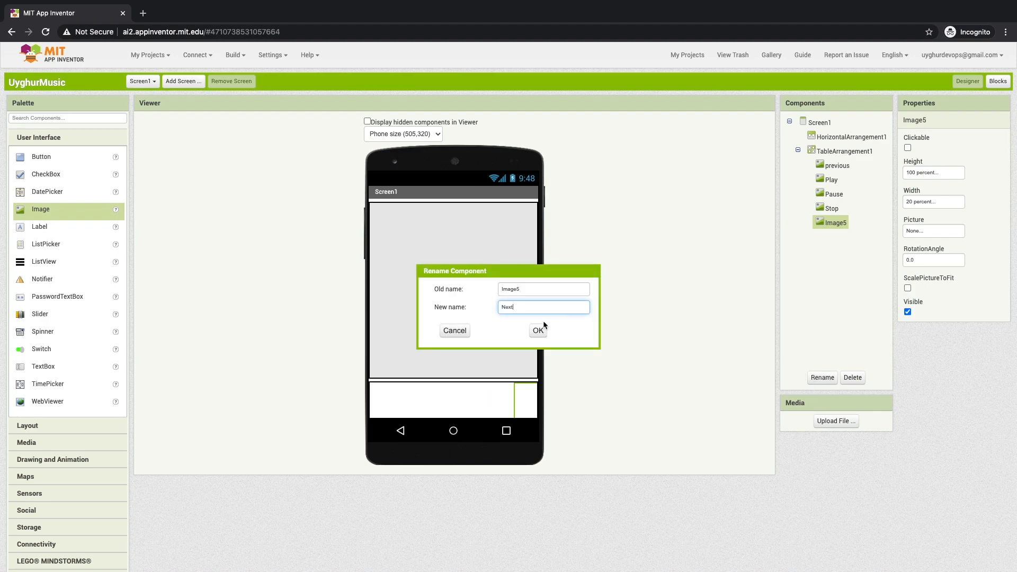
click(544, 324)
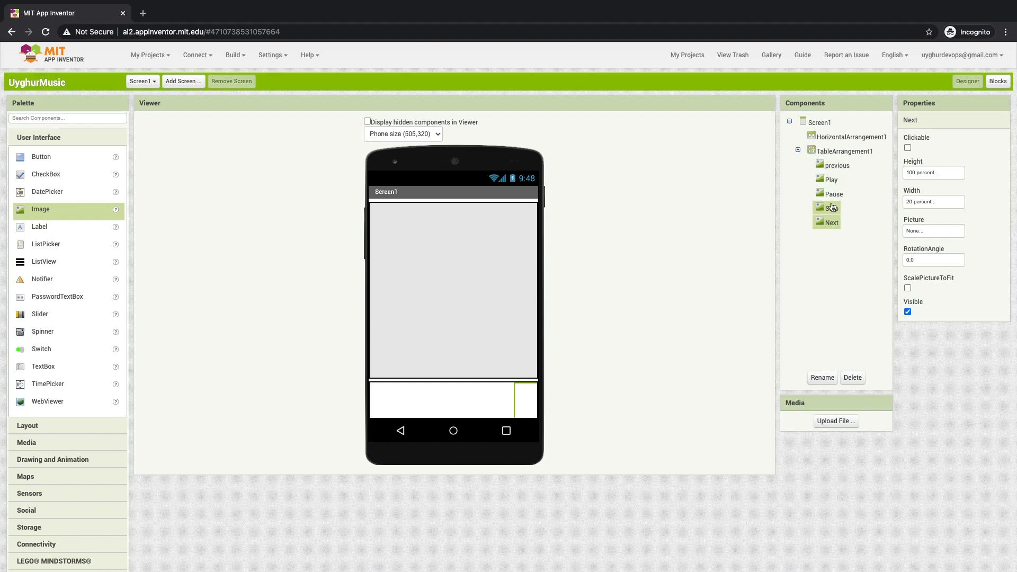
click(691, 292)
click(835, 165)
click(831, 180)
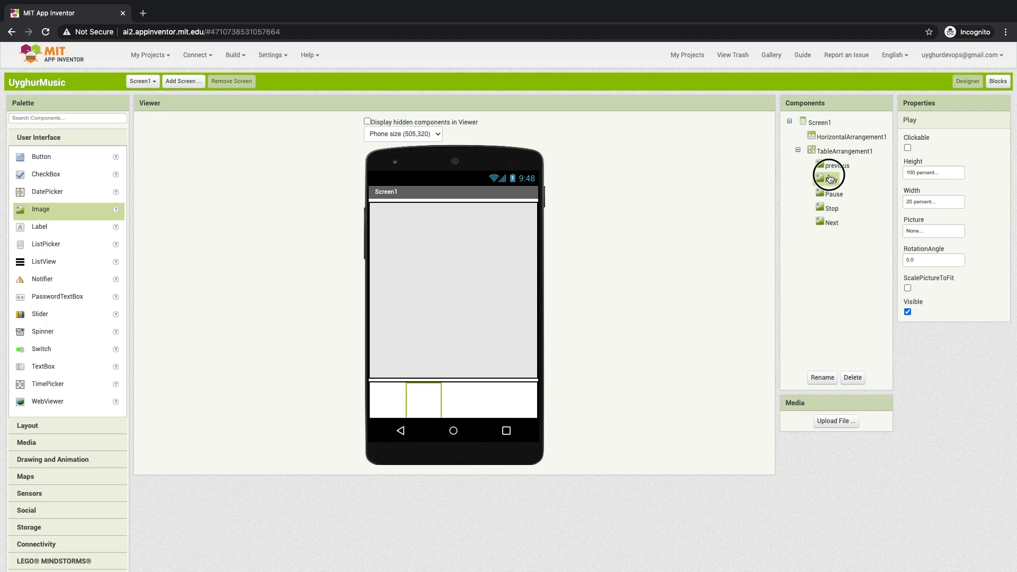
- Upload previous.png from the icon folder inside Music and use it as the previous image's picture
click(836, 164)
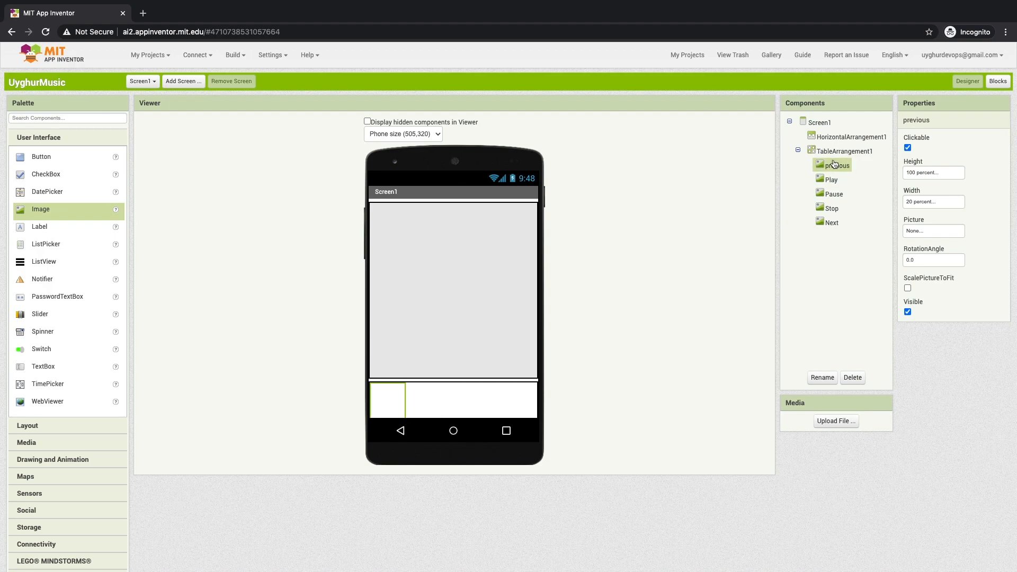
click(918, 233)
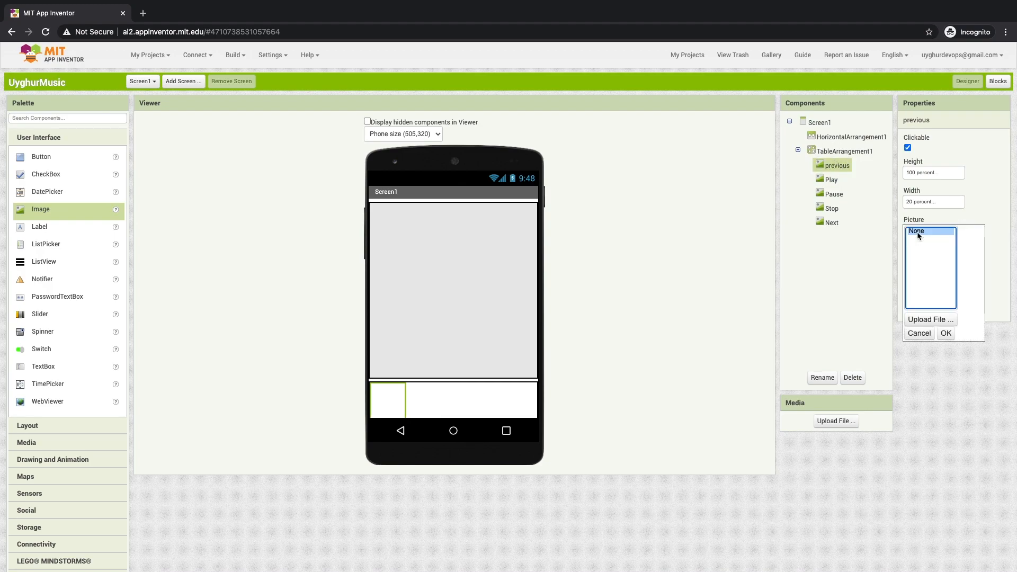
click(920, 233)
click(924, 232)
click(930, 319)
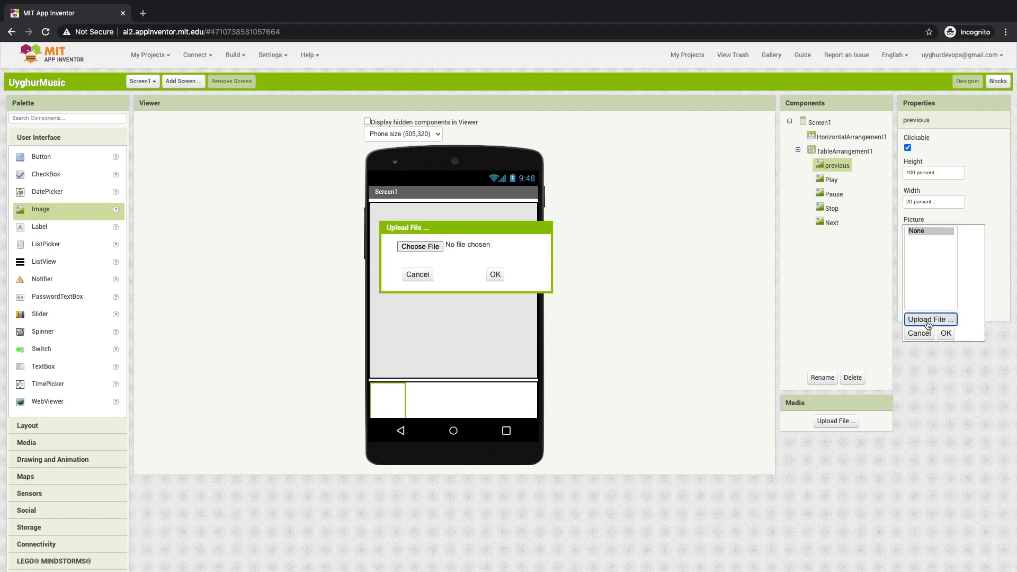
click(433, 249)
click(439, 37)
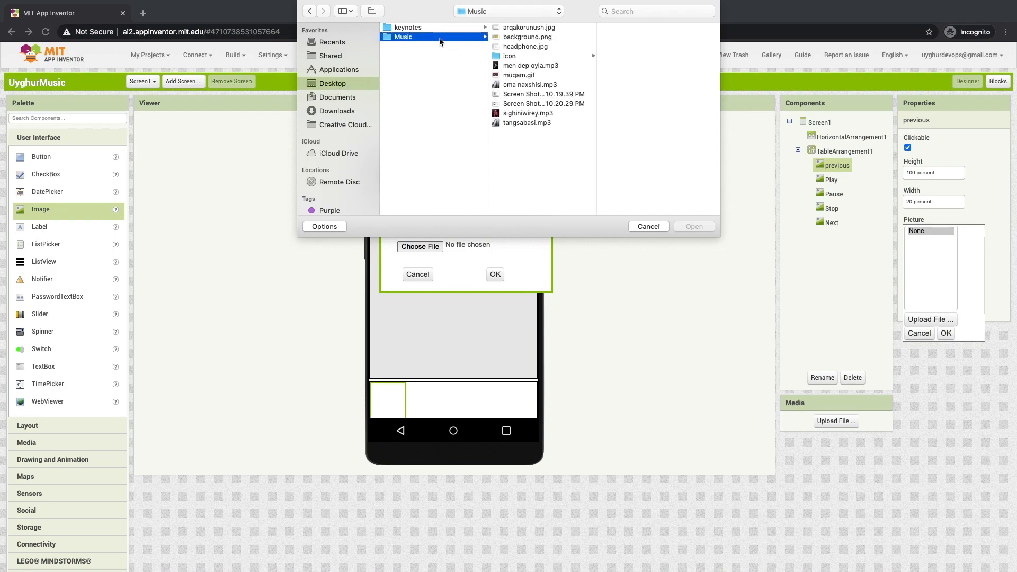
click(530, 55)
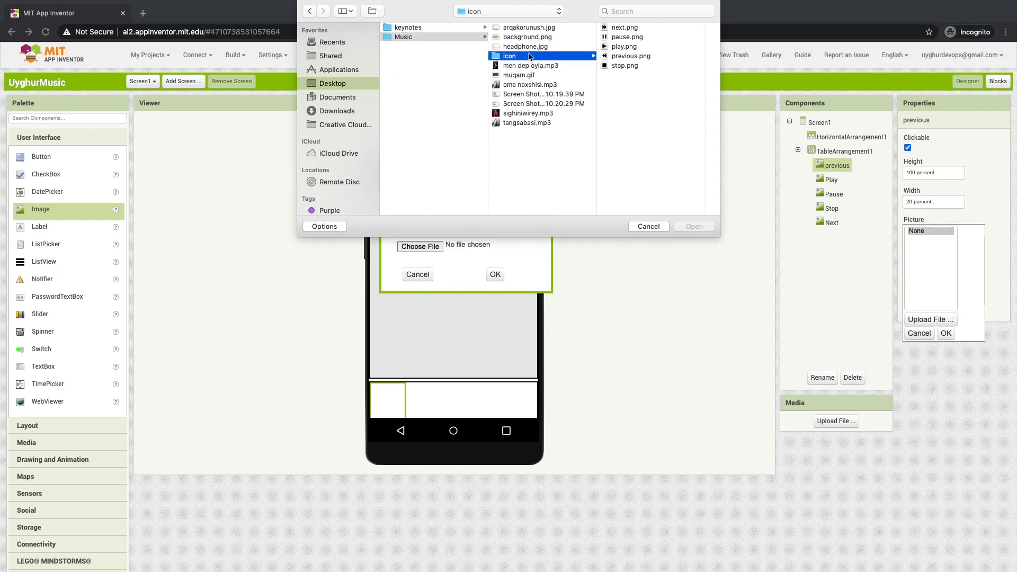
click(627, 56)
click(694, 226)
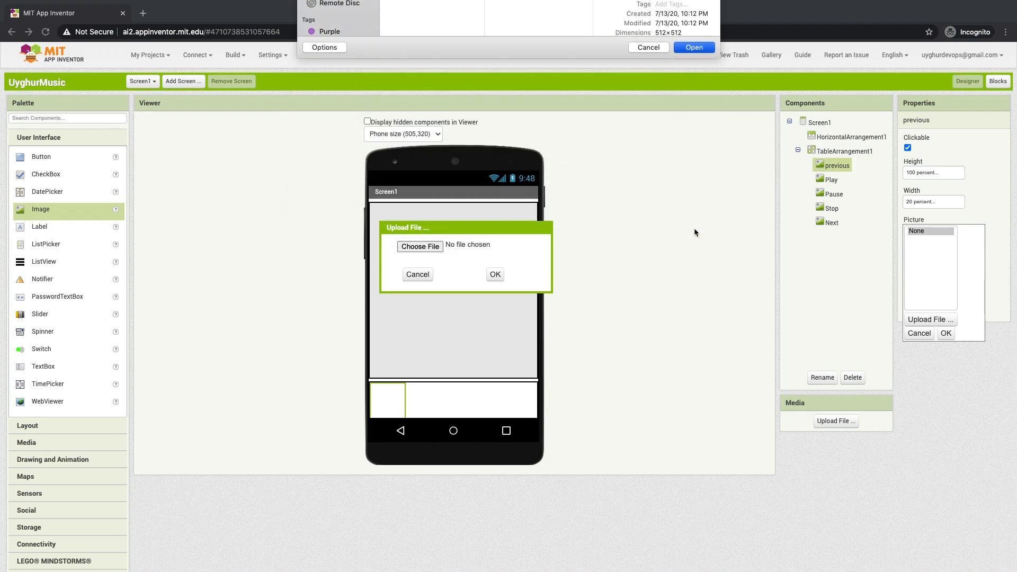
click(494, 274)
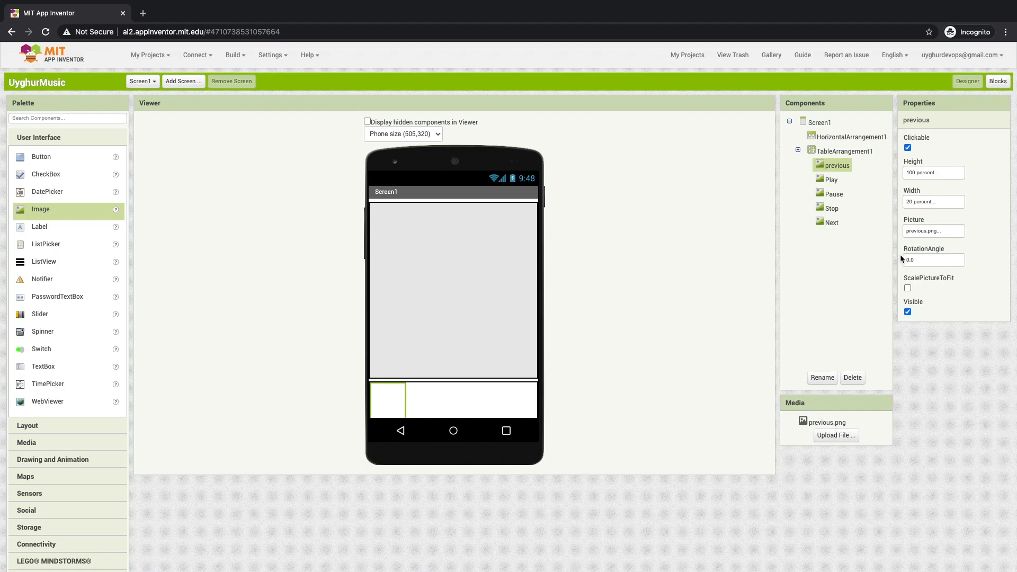
click(909, 235)
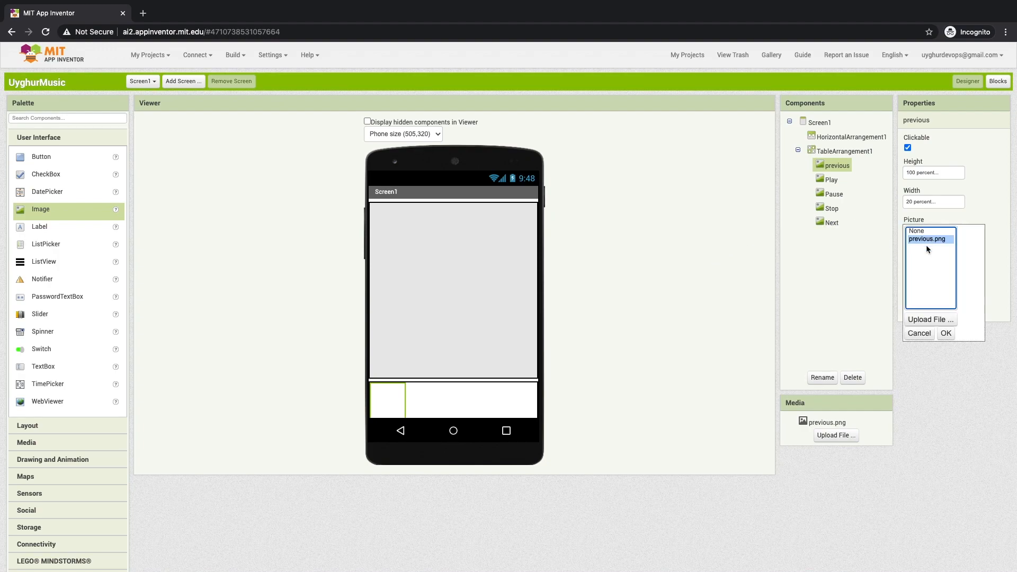
click(946, 333)
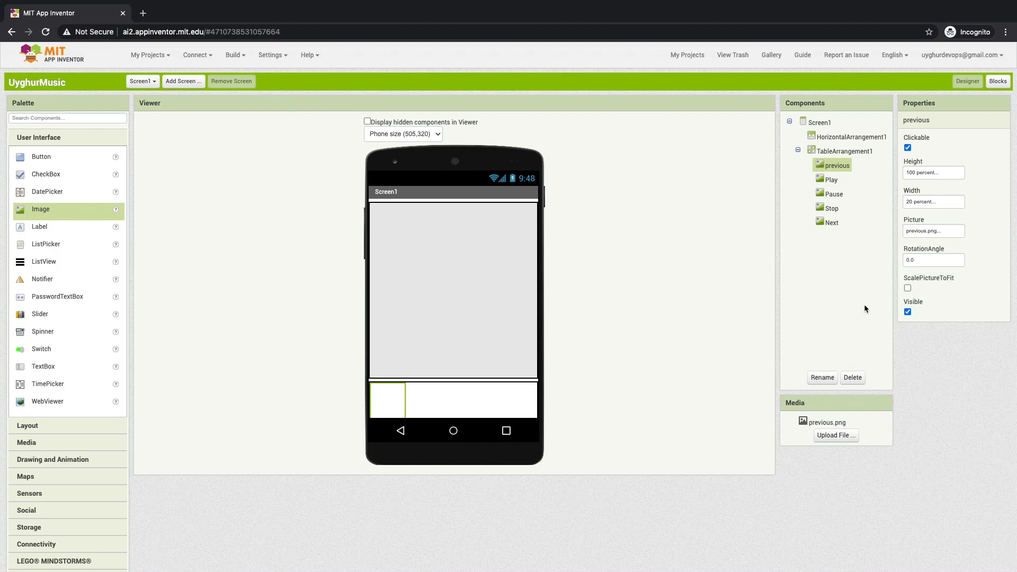
- Upload play.png from the icon folder and use it as the Play image's picture
click(832, 181)
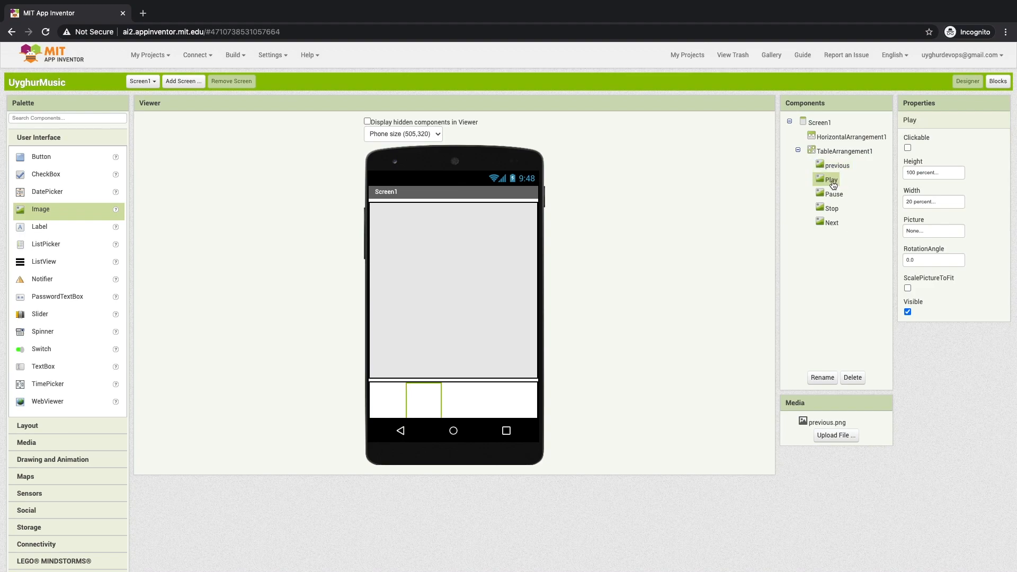
click(928, 231)
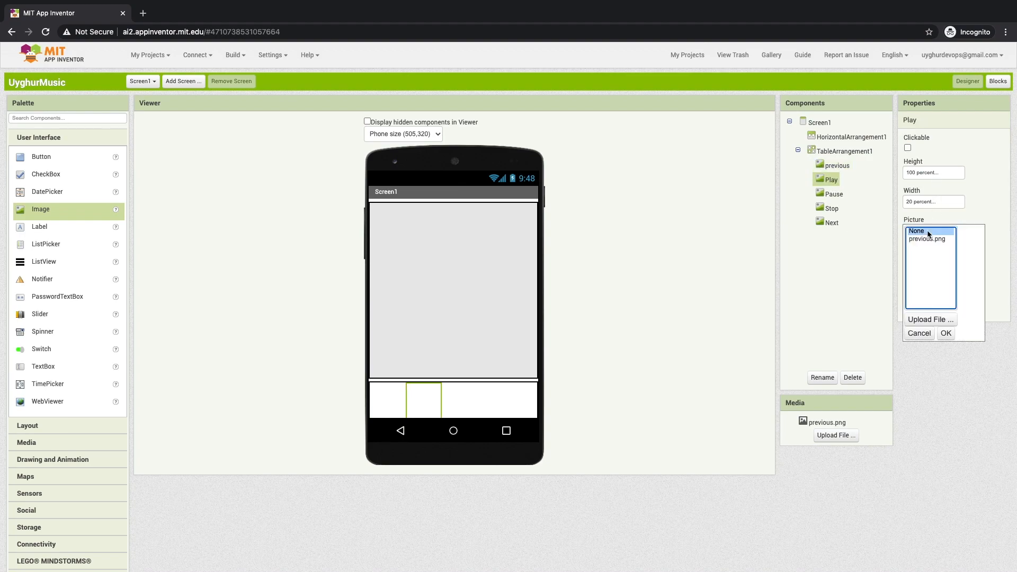
click(935, 320)
click(429, 251)
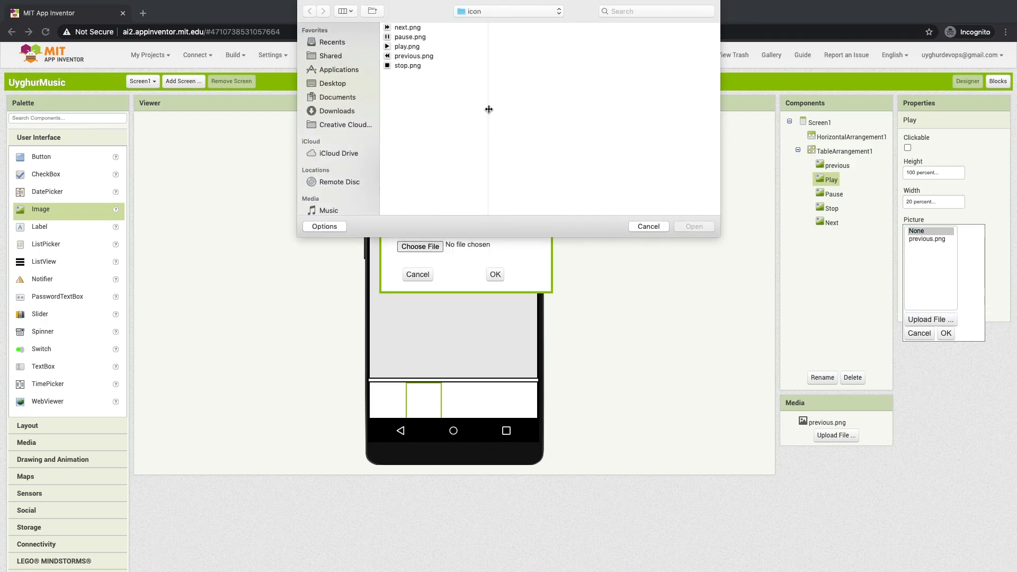
click(417, 47)
click(690, 227)
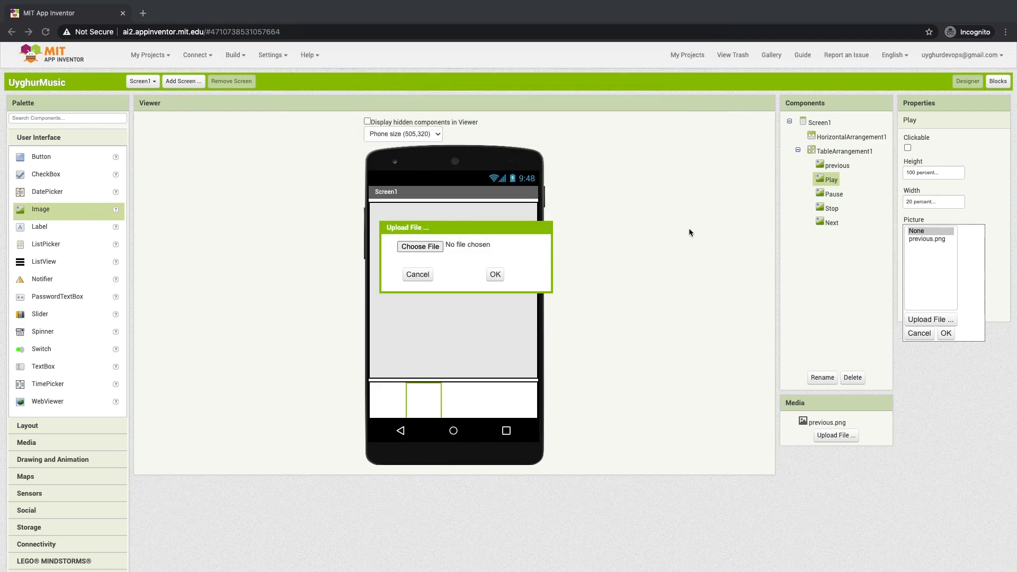
click(495, 274)
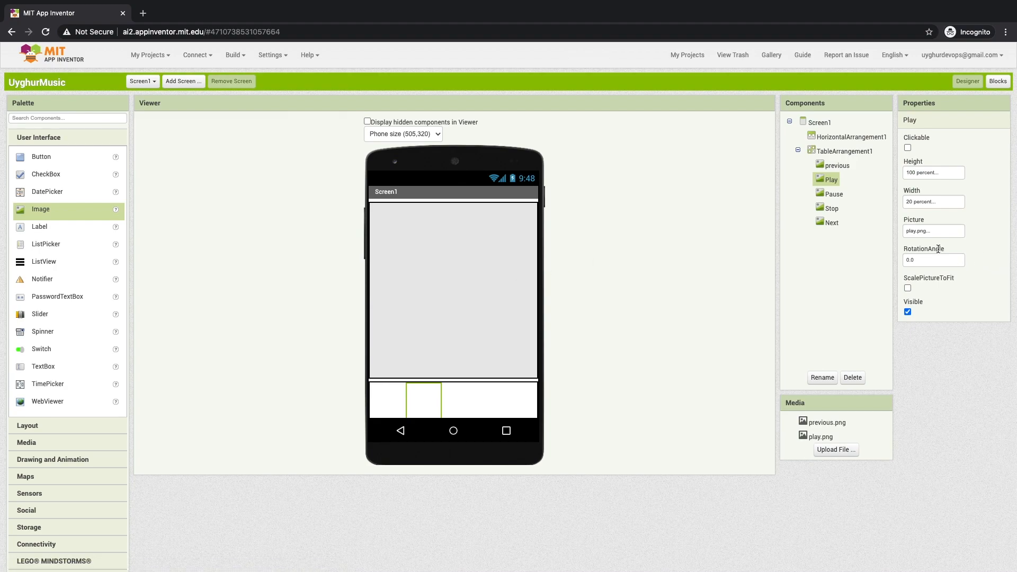
- Upload pause.png and use it as the Pause image's picture
click(839, 197)
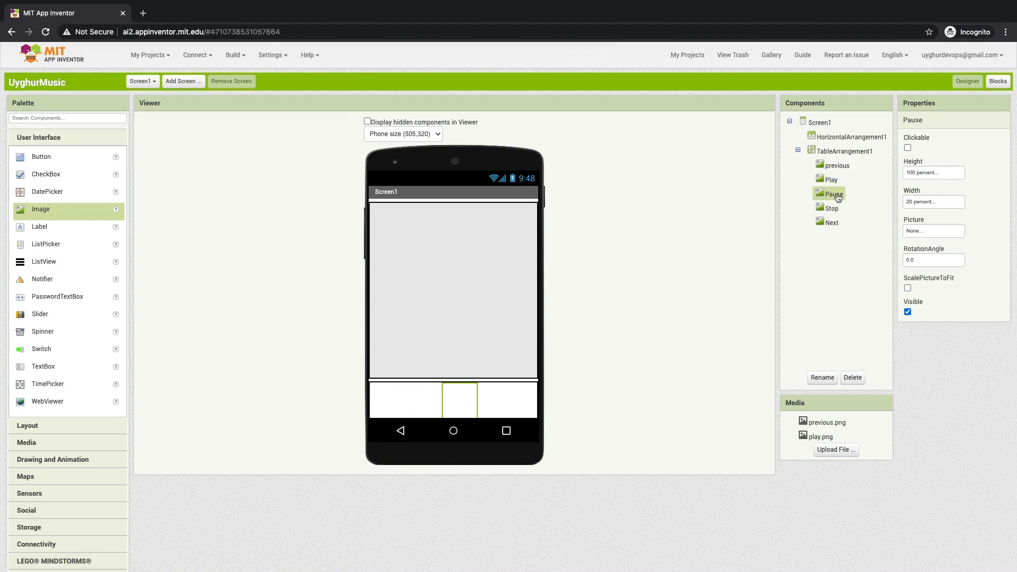
click(921, 231)
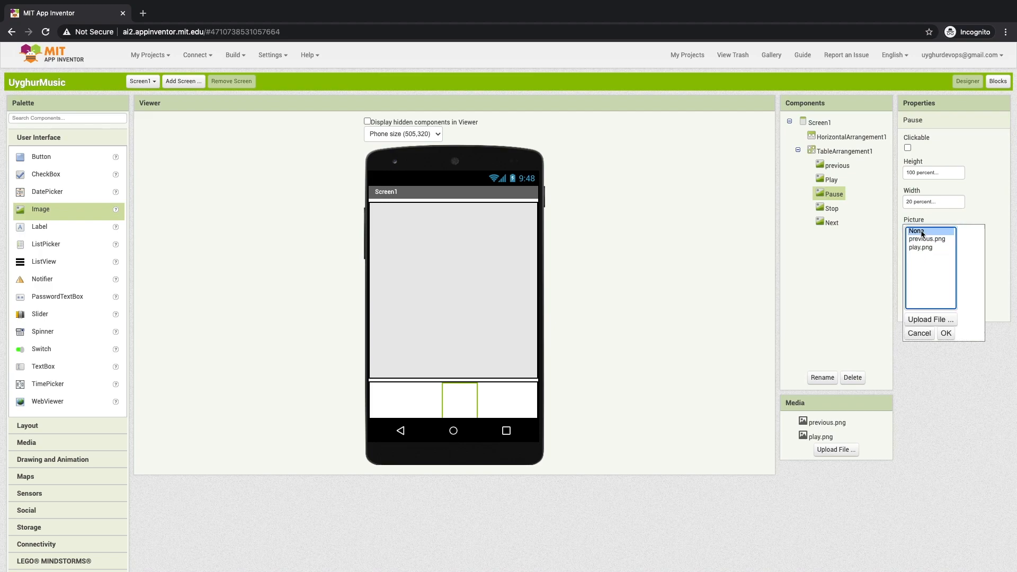
click(925, 320)
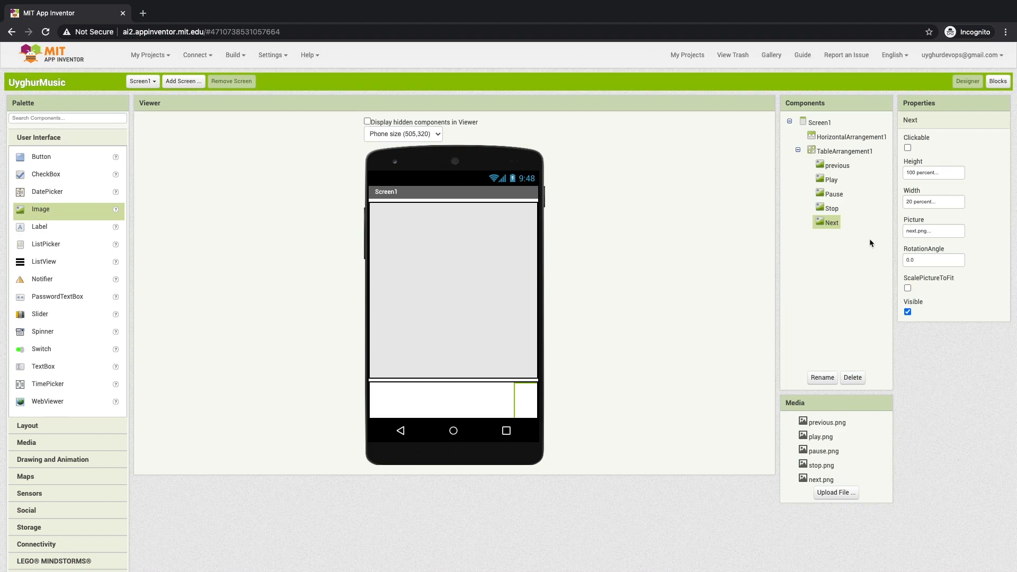
- Make the previous, Play, Pause, Stop and Next images clickable
click(837, 166)
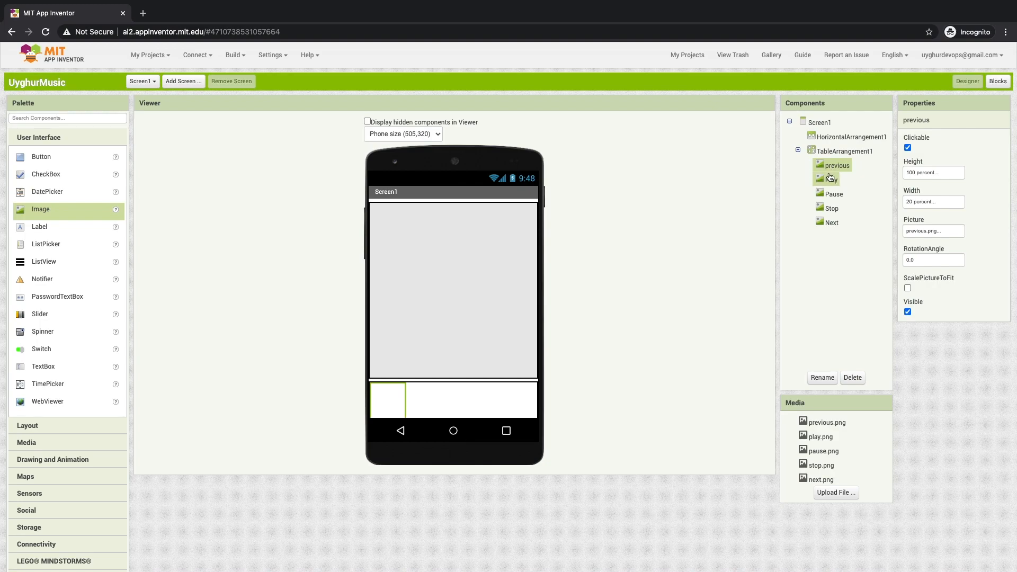
click(829, 181)
click(834, 194)
click(908, 148)
click(831, 208)
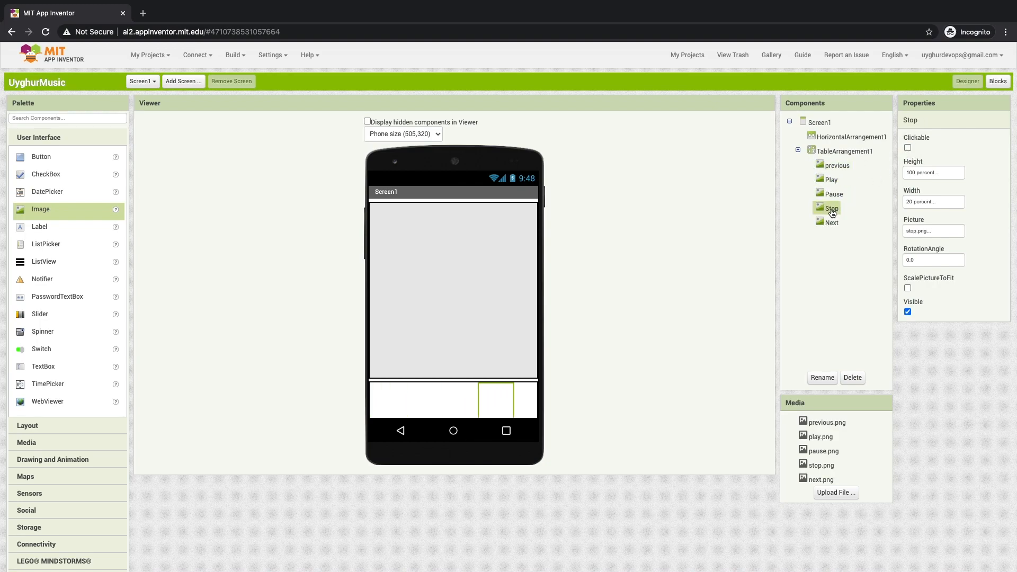
click(908, 147)
click(830, 223)
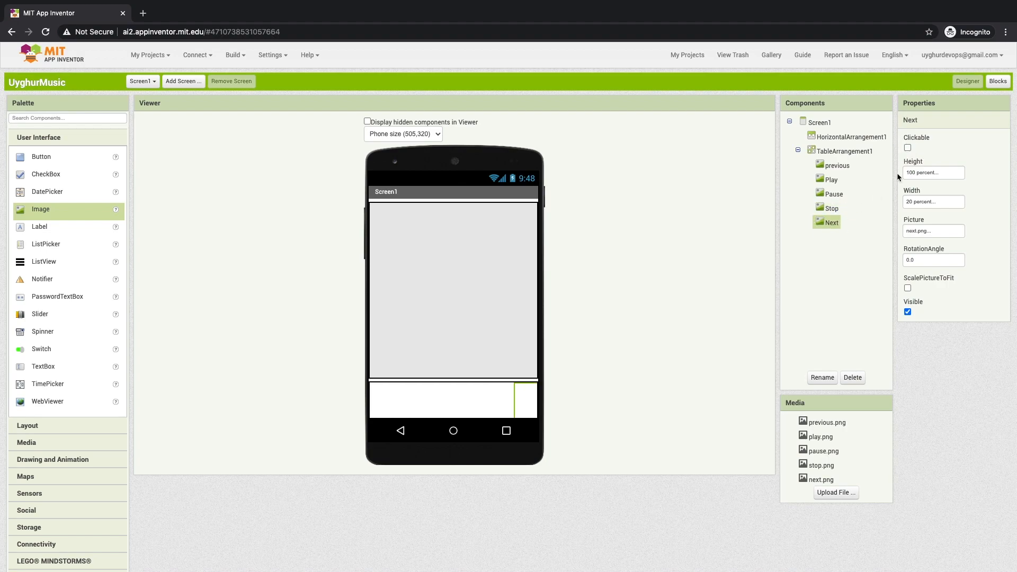
click(908, 147)
- Keep previous.png as the previous image's picture and set that image's height and width to 10 percent
click(392, 399)
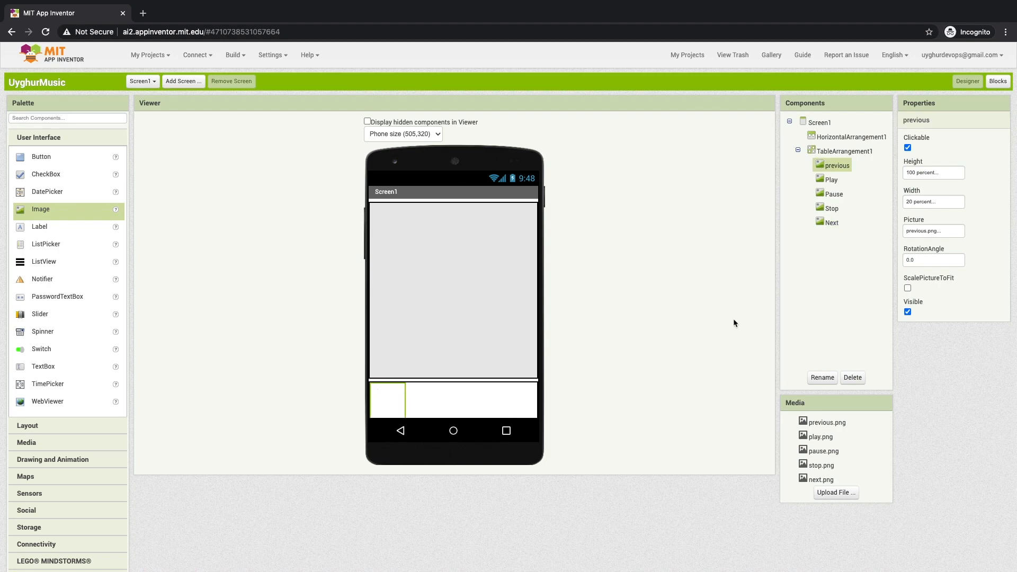
click(928, 232)
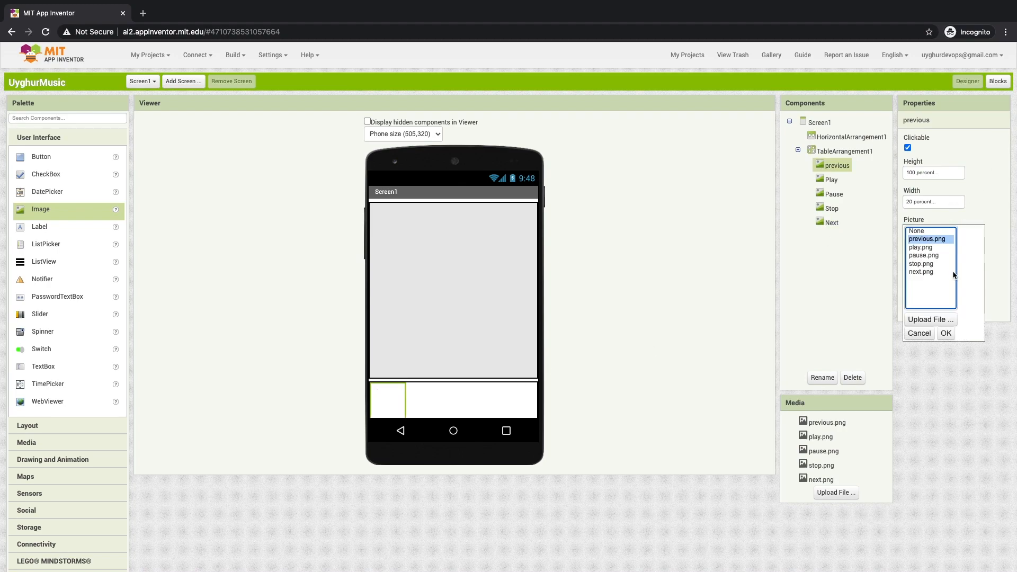
click(946, 334)
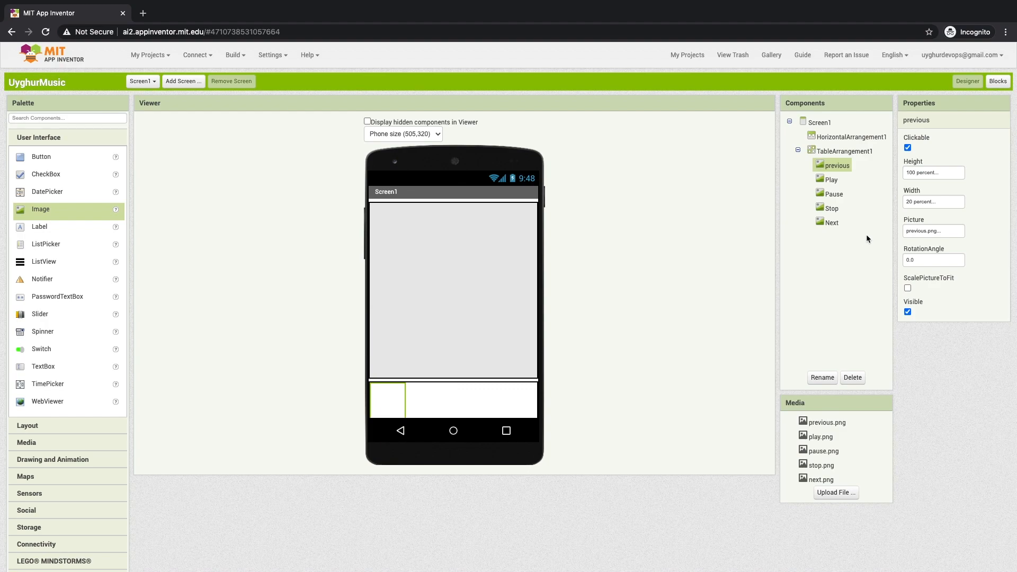
click(938, 175)
click(922, 184)
click(947, 220)
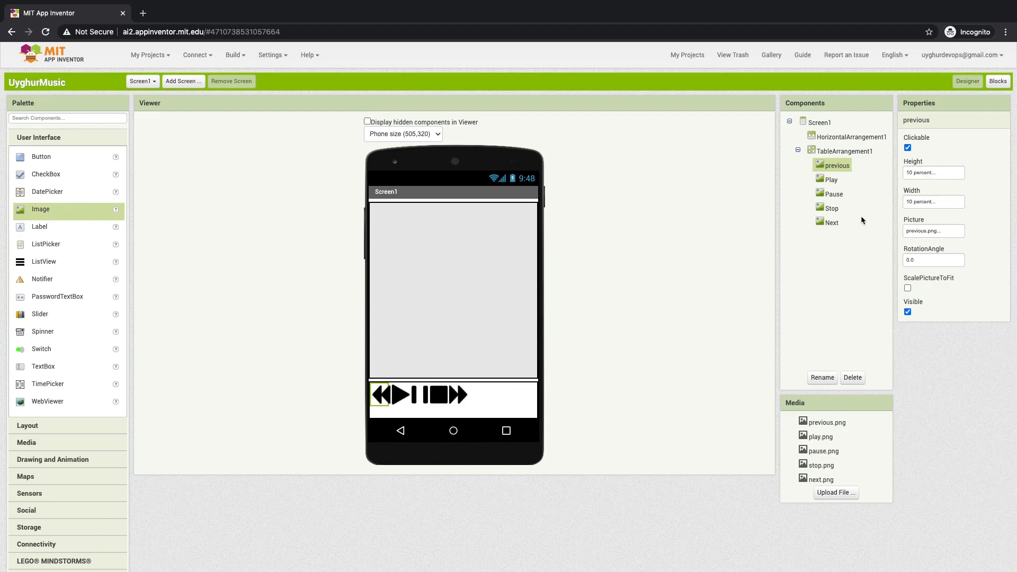
- Enlarge the playback images to 20 percent height and 20 percent width, making the previous image 18 percent wide
click(458, 395)
click(439, 395)
click(401, 394)
click(380, 395)
click(461, 395)
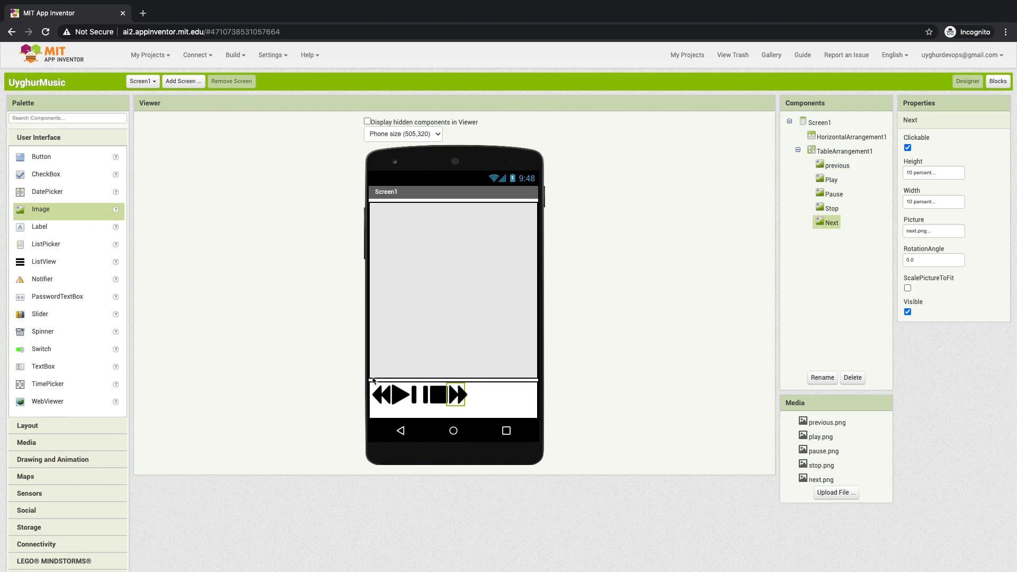
click(381, 393)
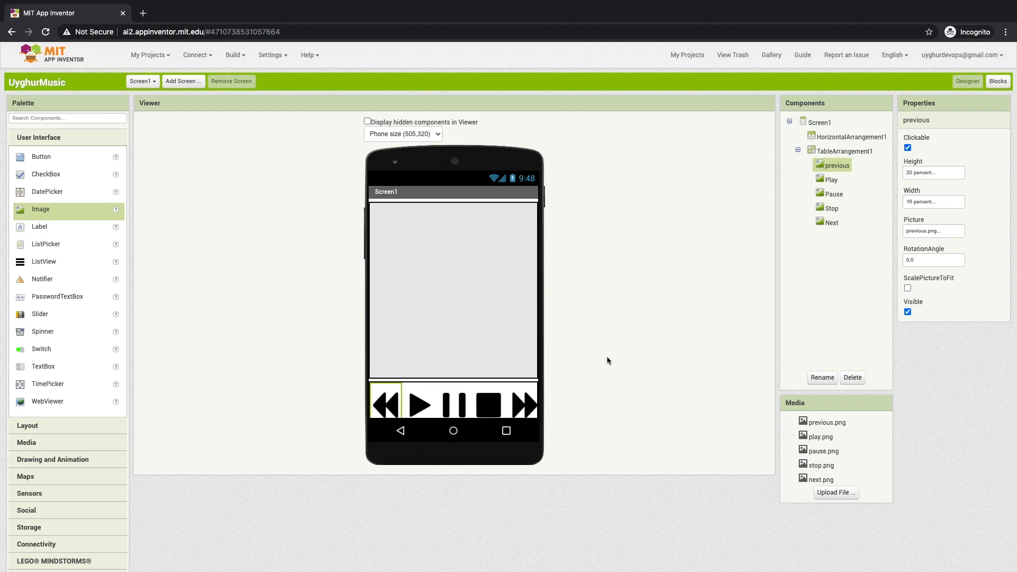
click(490, 405)
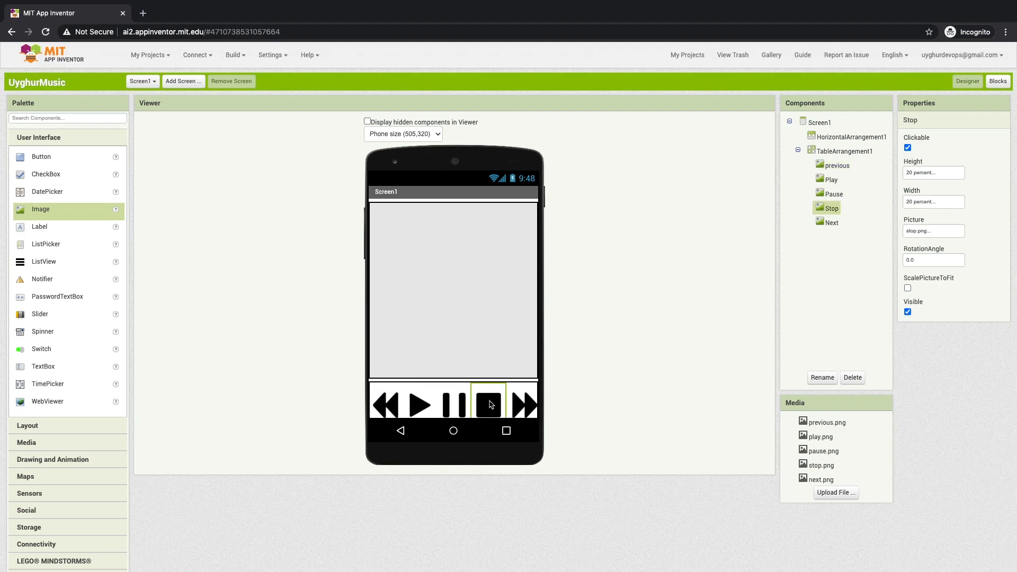
click(413, 407)
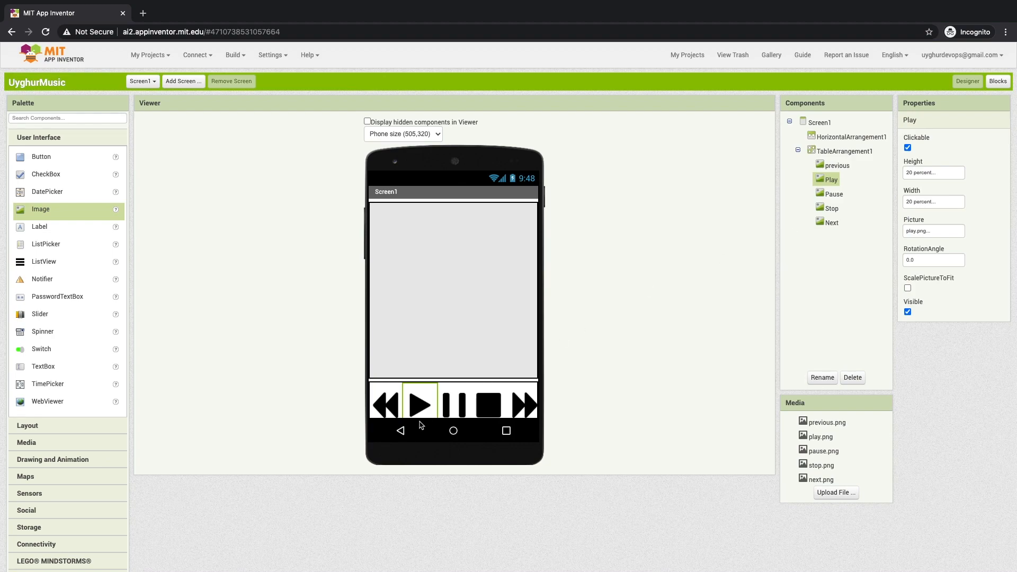
- Add an image inside the horizontal arrangement above the playback controls
click(469, 318)
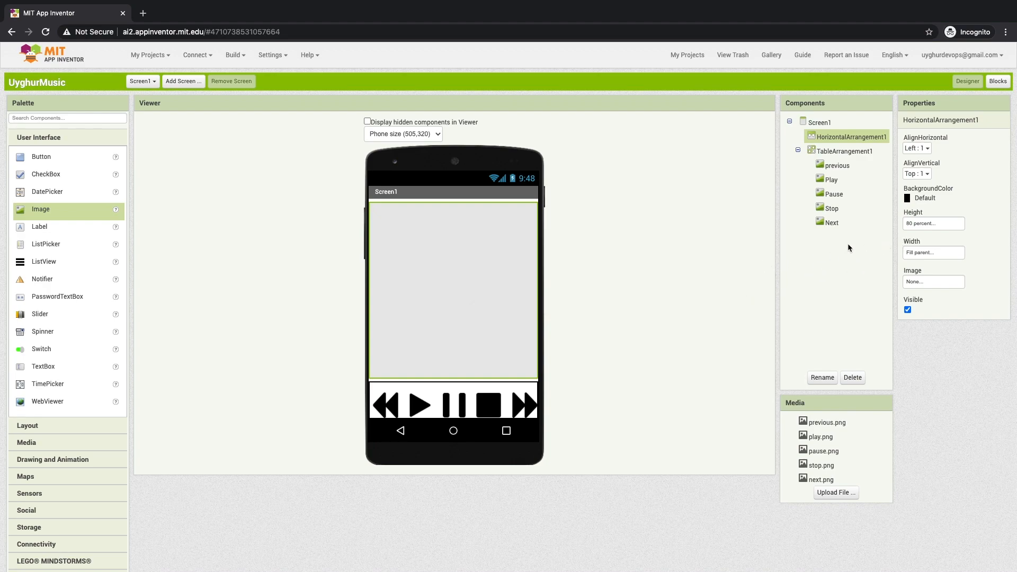
click(431, 247)
drag(62, 208, 439, 234)
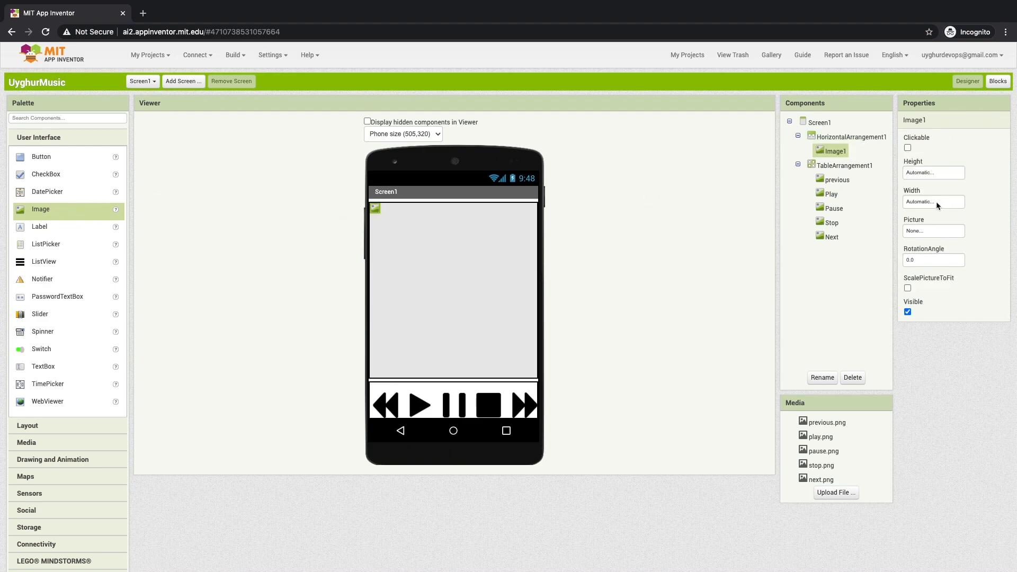
- Set the height and width of the image in the horizontal arrangement to Fill parent
click(928, 173)
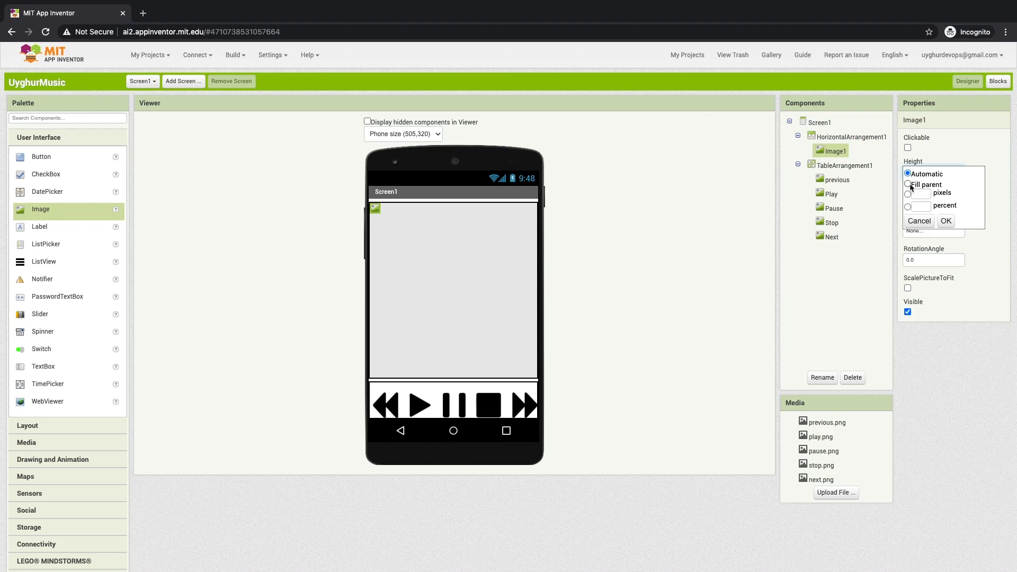
click(907, 207)
click(908, 184)
click(946, 221)
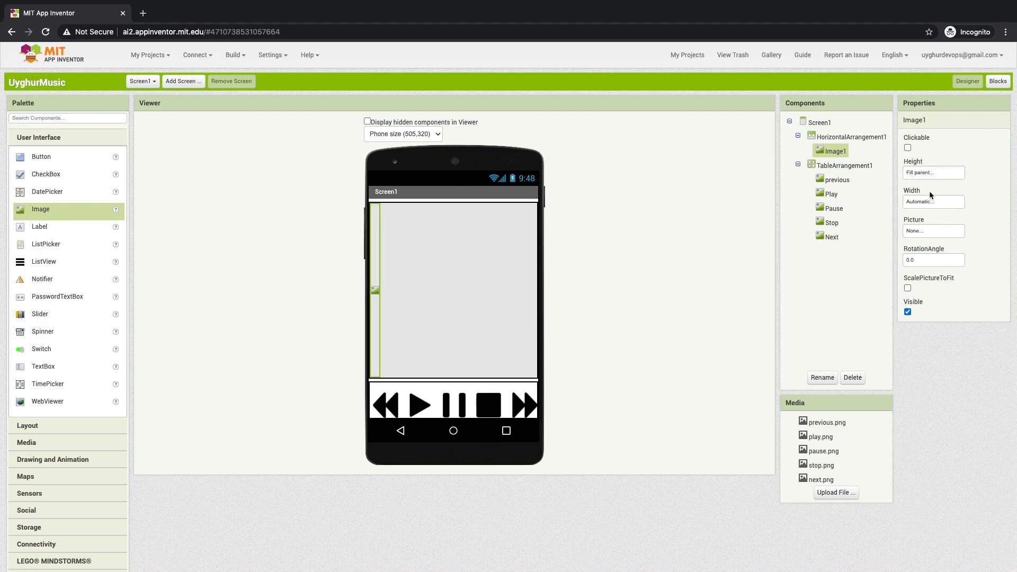
click(932, 202)
click(908, 213)
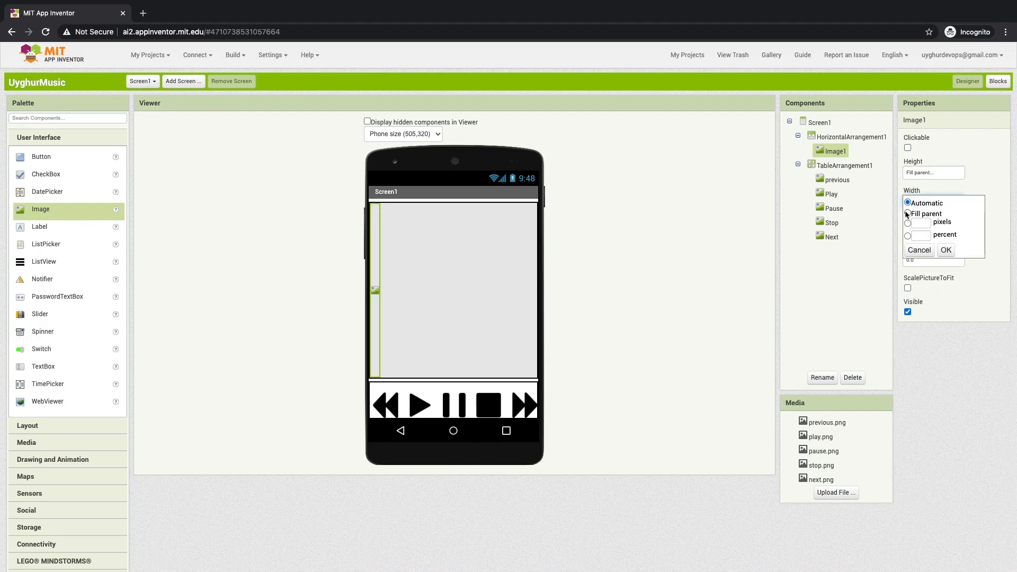
click(946, 249)
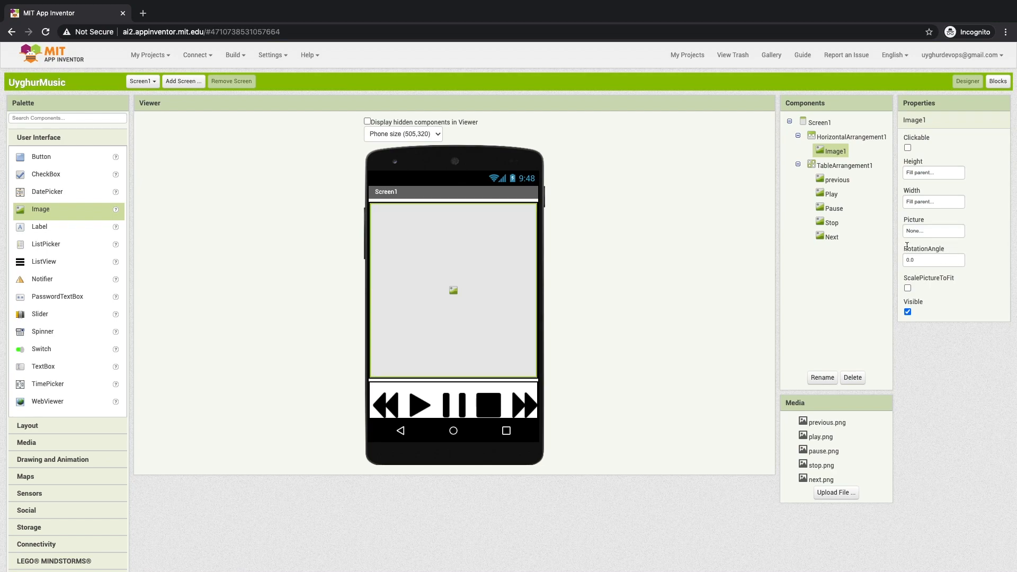
- Upload arqakorunush.jpg from the Music folder and use it as the picture of the horizontal arrangement's image
click(932, 232)
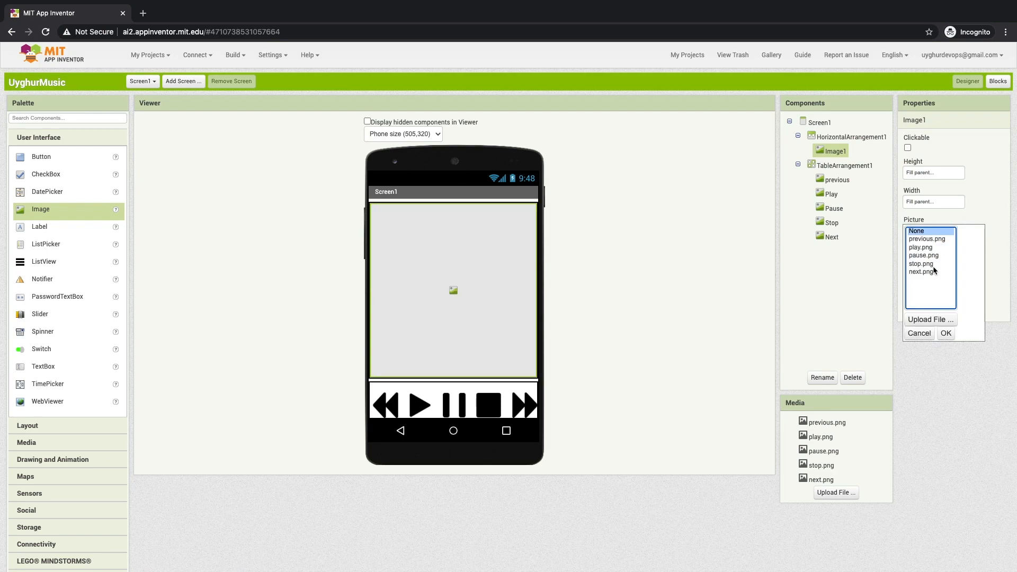
click(926, 212)
click(926, 231)
click(924, 320)
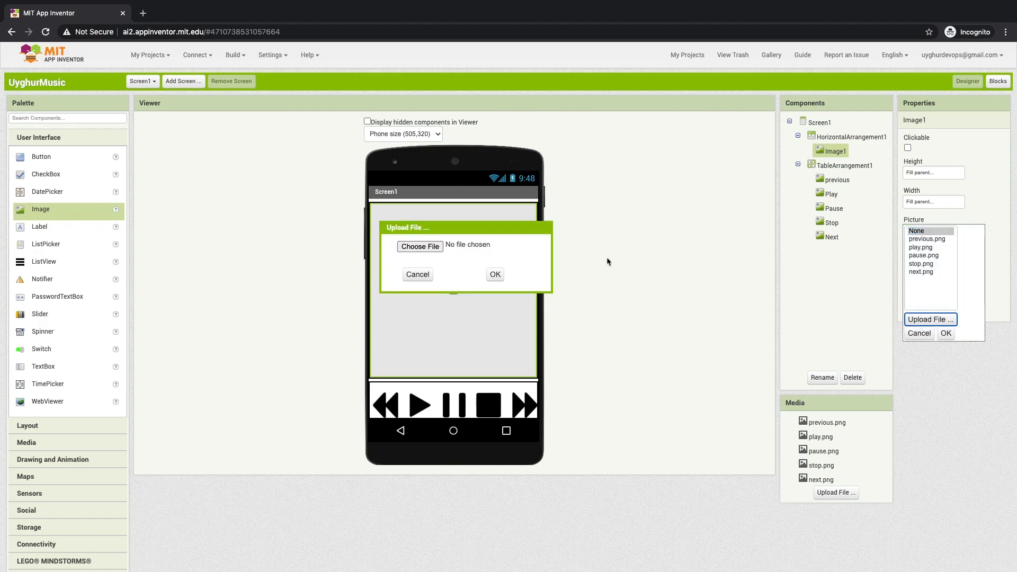
click(423, 247)
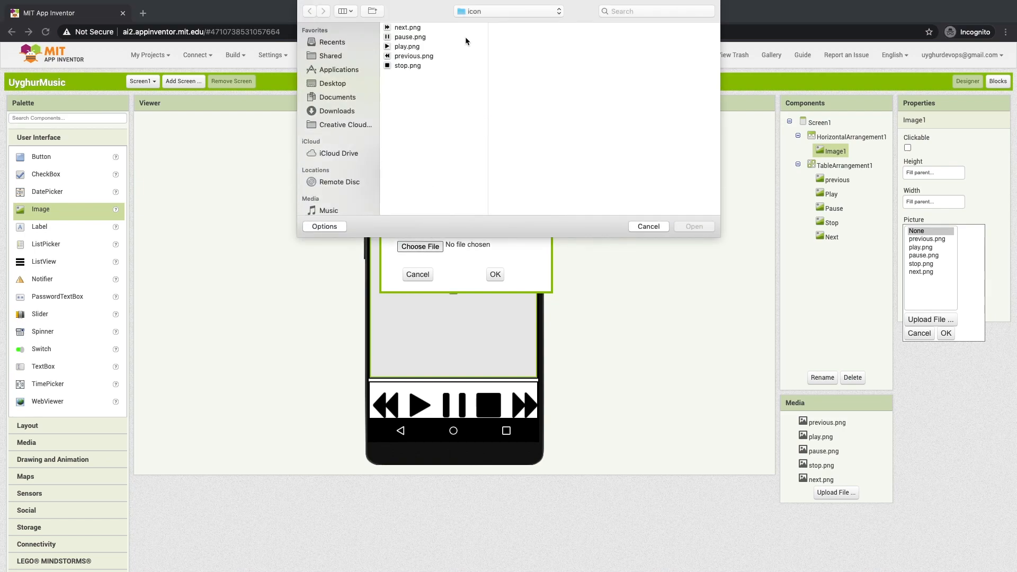
click(452, 38)
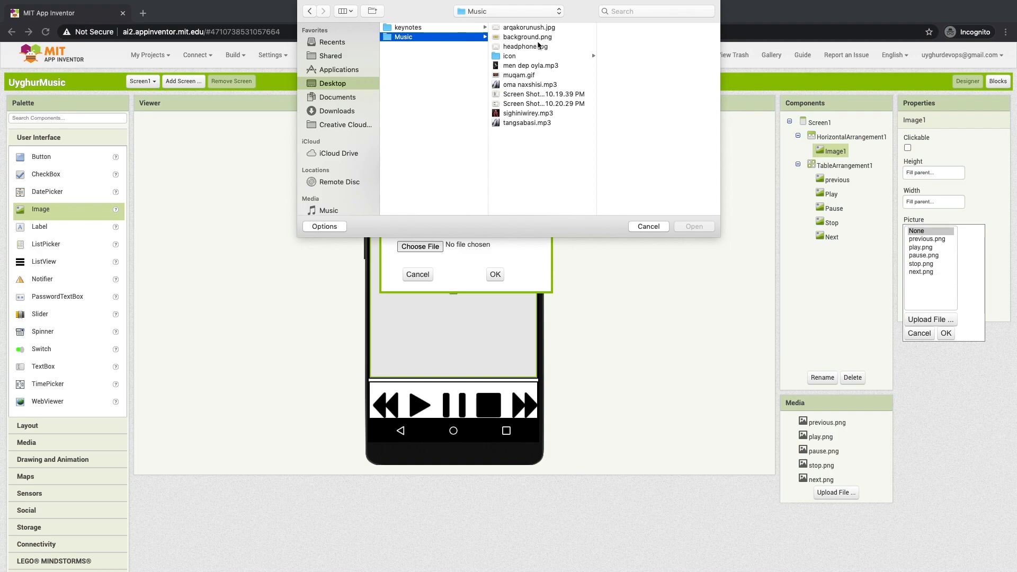
key(Right)
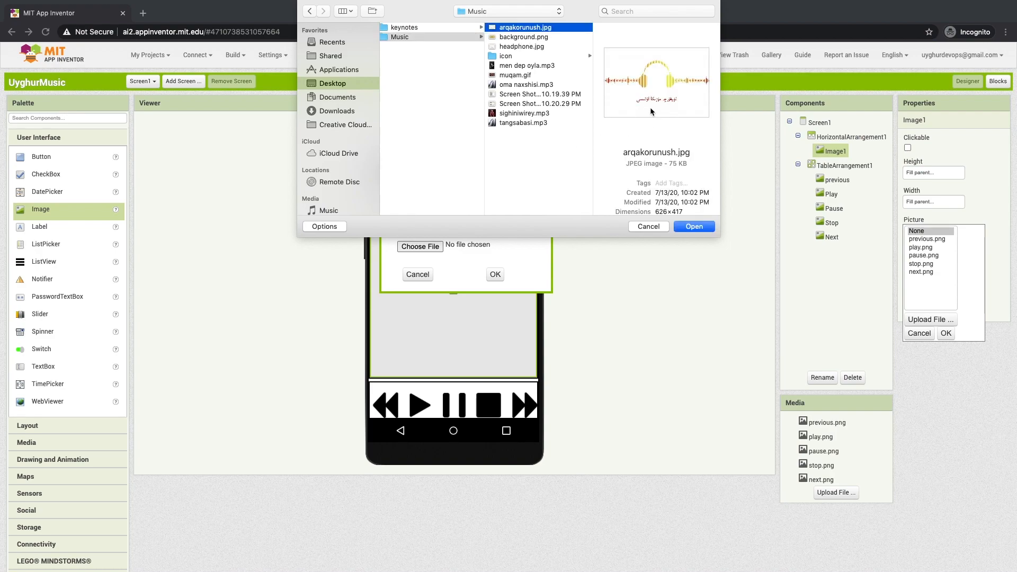
click(696, 228)
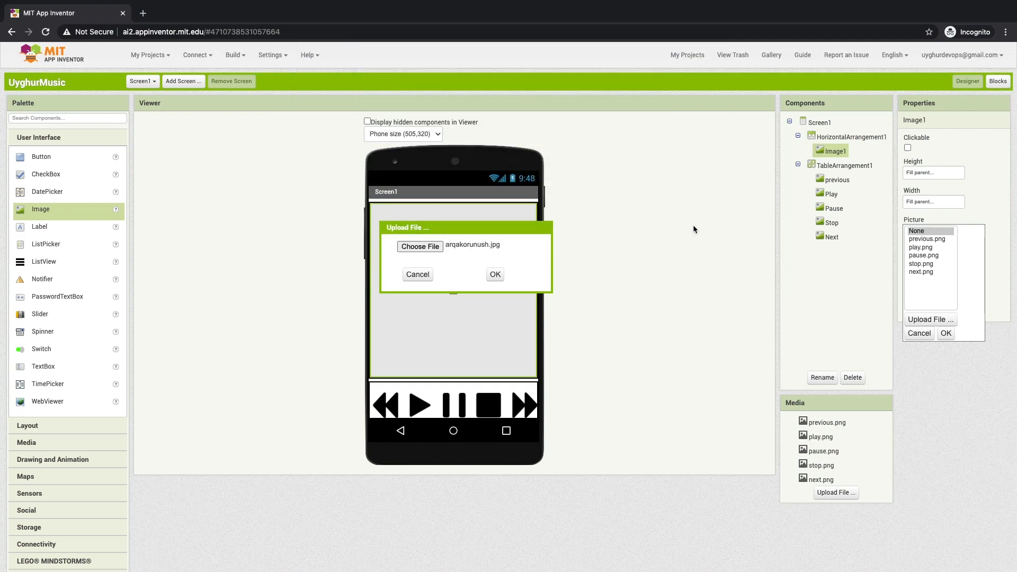
click(495, 276)
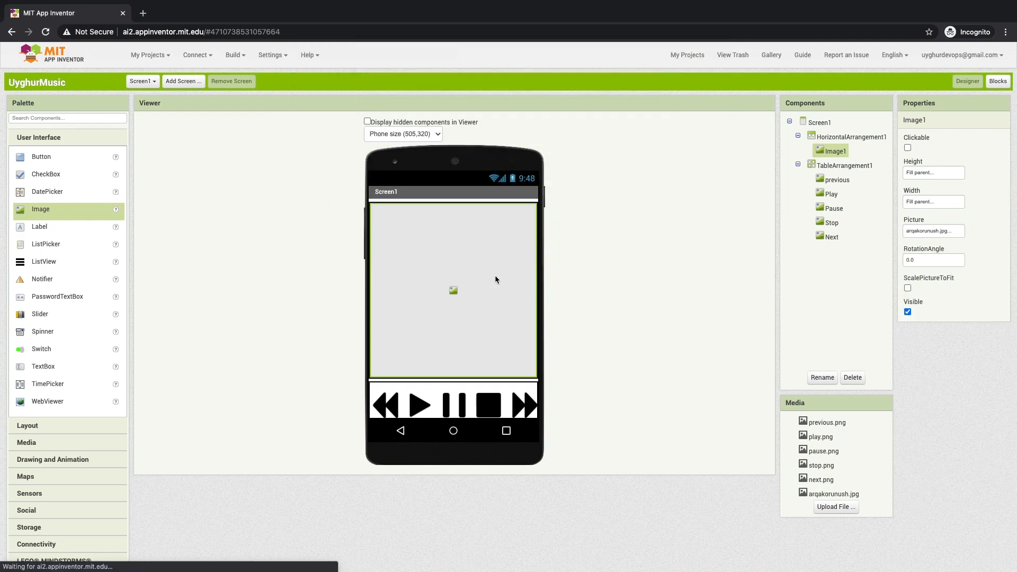
click(474, 275)
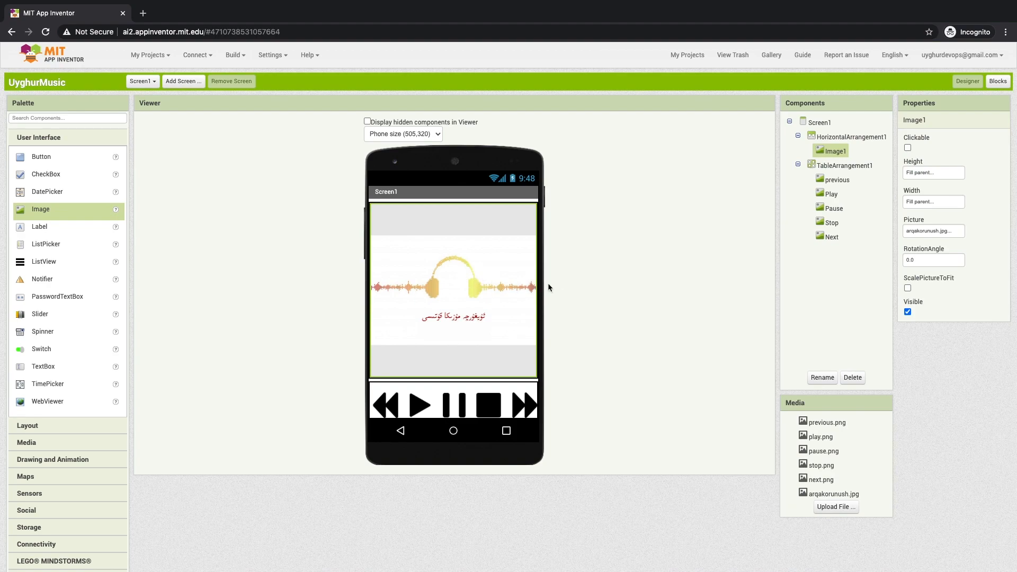
click(521, 303)
click(659, 274)
click(447, 300)
click(437, 395)
click(440, 286)
- Set the horizontal arrangement's background color to None
click(842, 138)
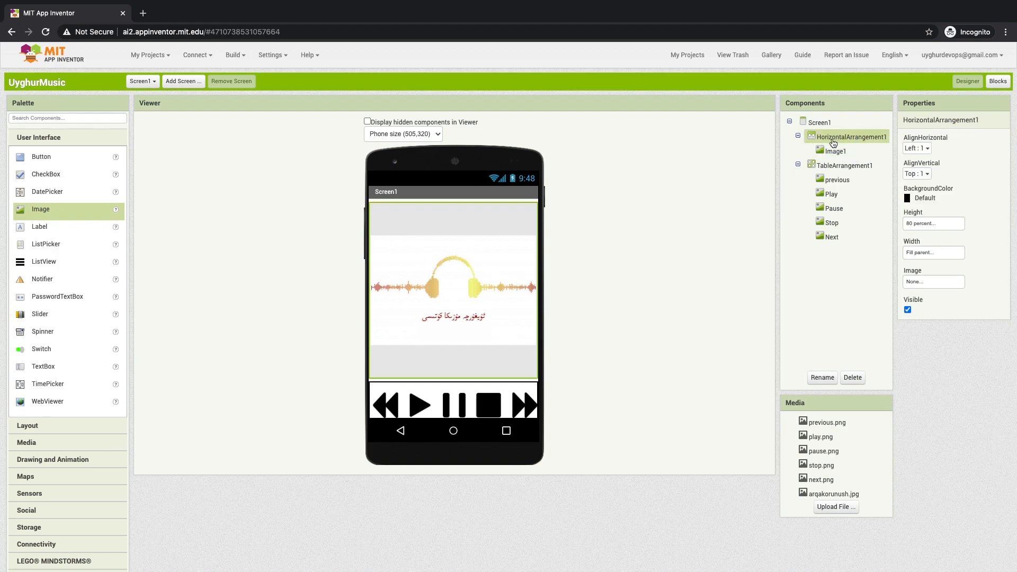
click(907, 198)
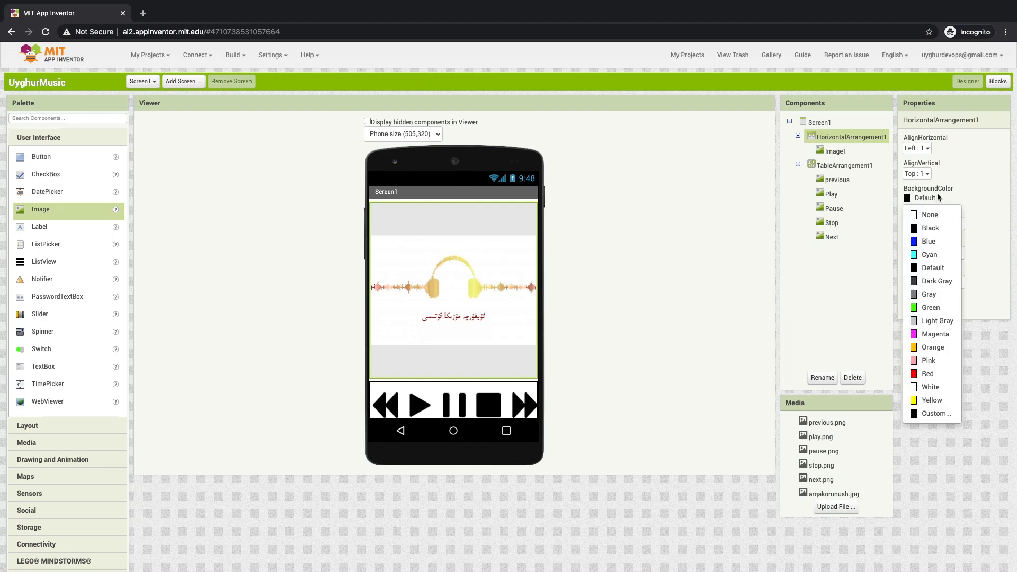
click(922, 216)
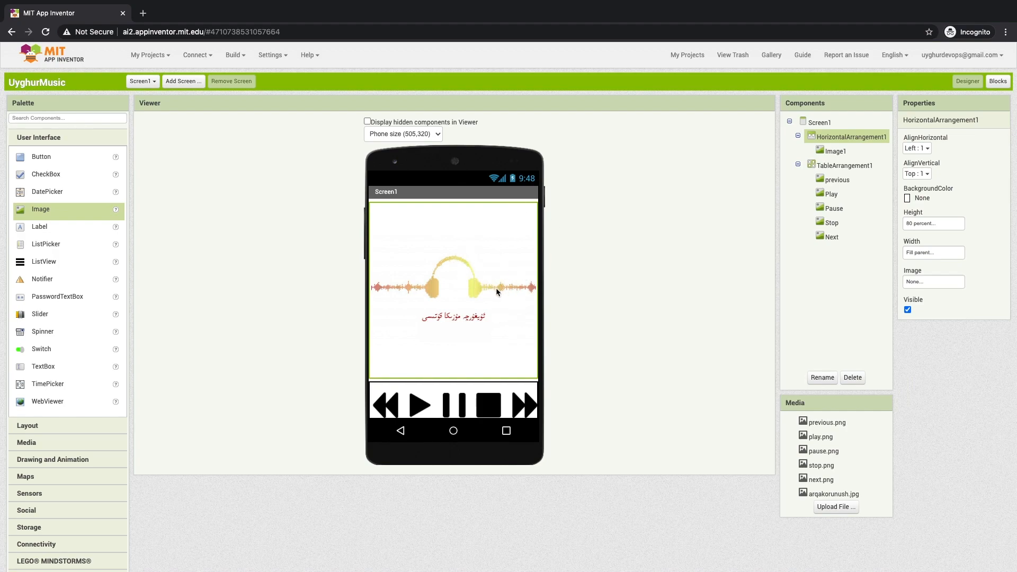
click(571, 294)
click(590, 265)
- Try to connect the project to the emulator and open the help page offered for the aiStarter program
click(196, 55)
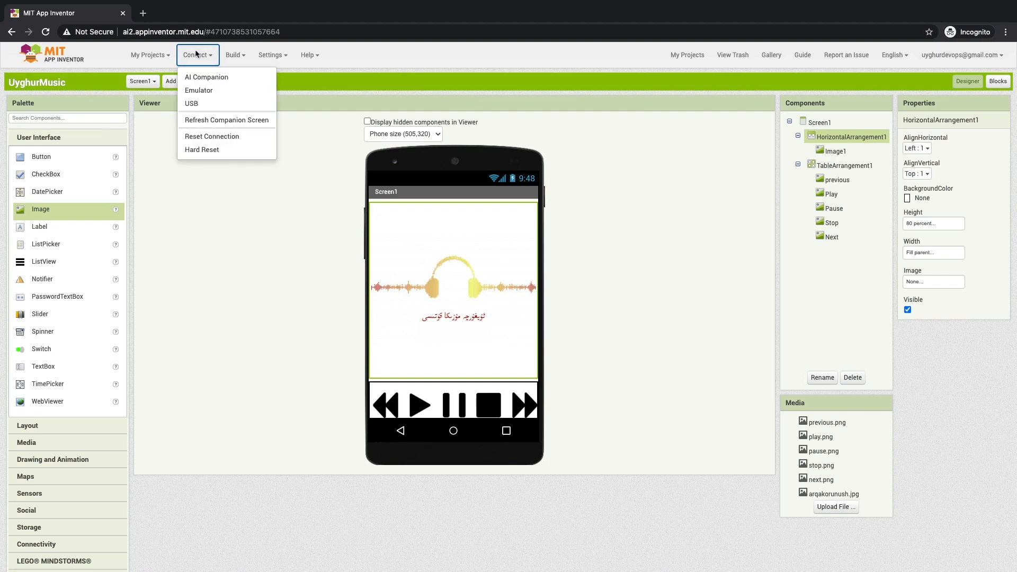
click(210, 91)
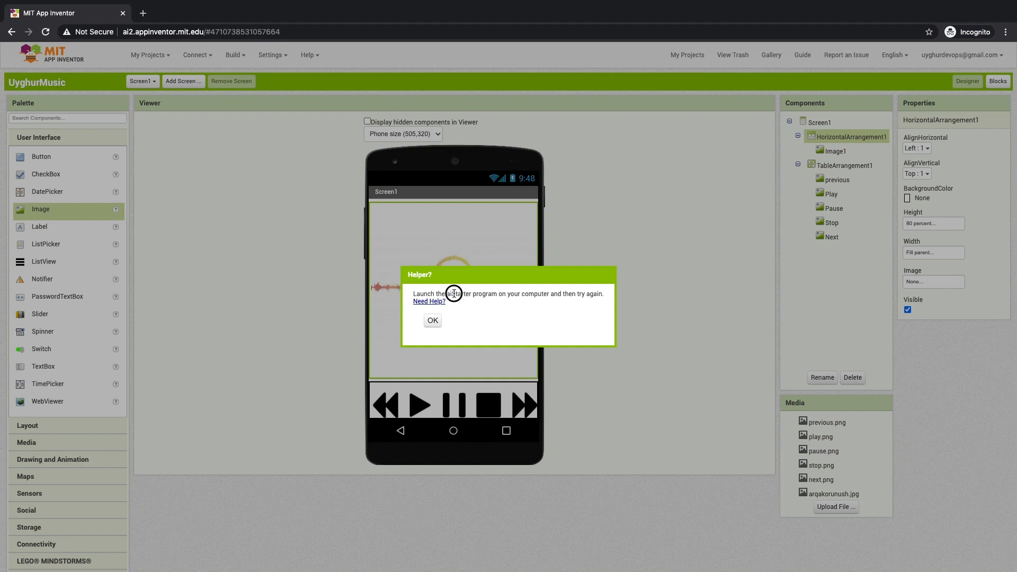
double_click(454, 294)
click(433, 303)
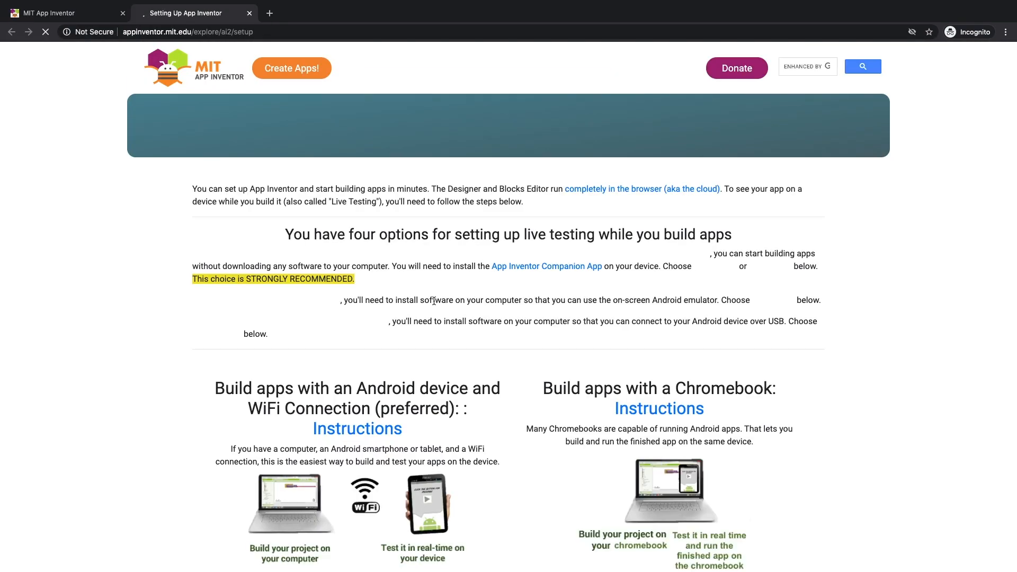
- Find Option Three among the live testing options and open its emulator setup instructions
scroll(433, 301, down, 3)
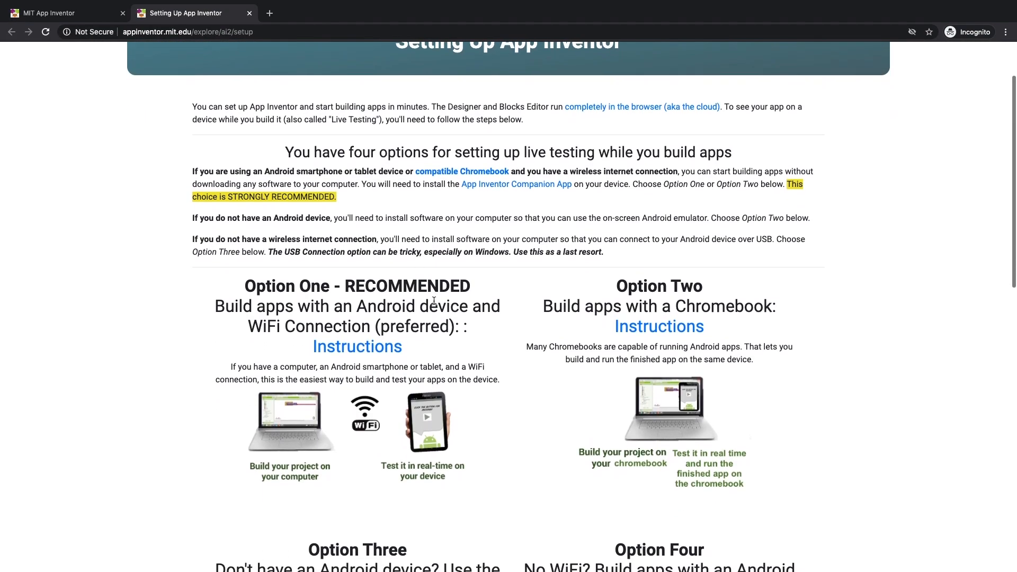
scroll(434, 301, down, 1)
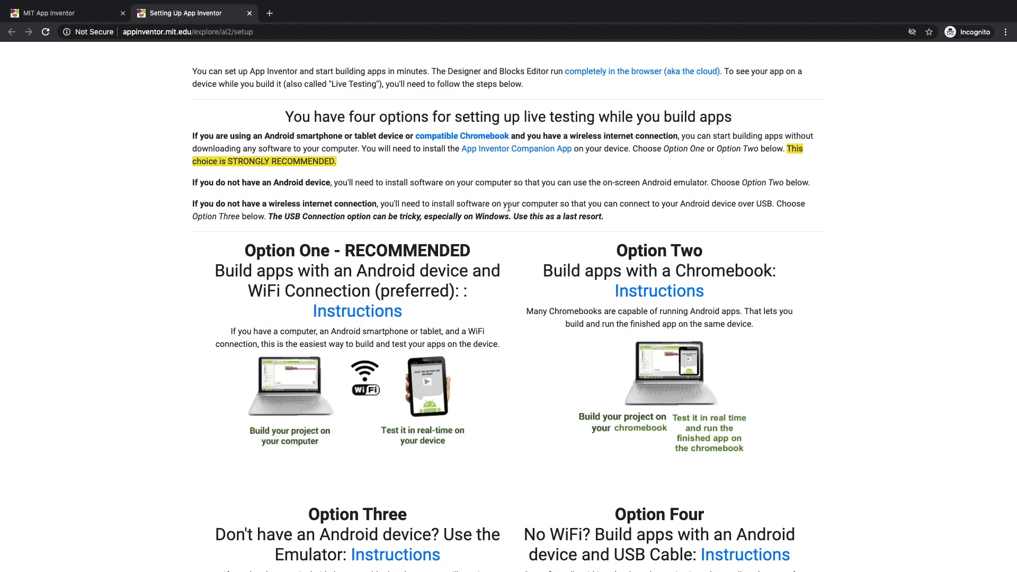
scroll(509, 206, down, 5)
triple_click(369, 286)
click(354, 282)
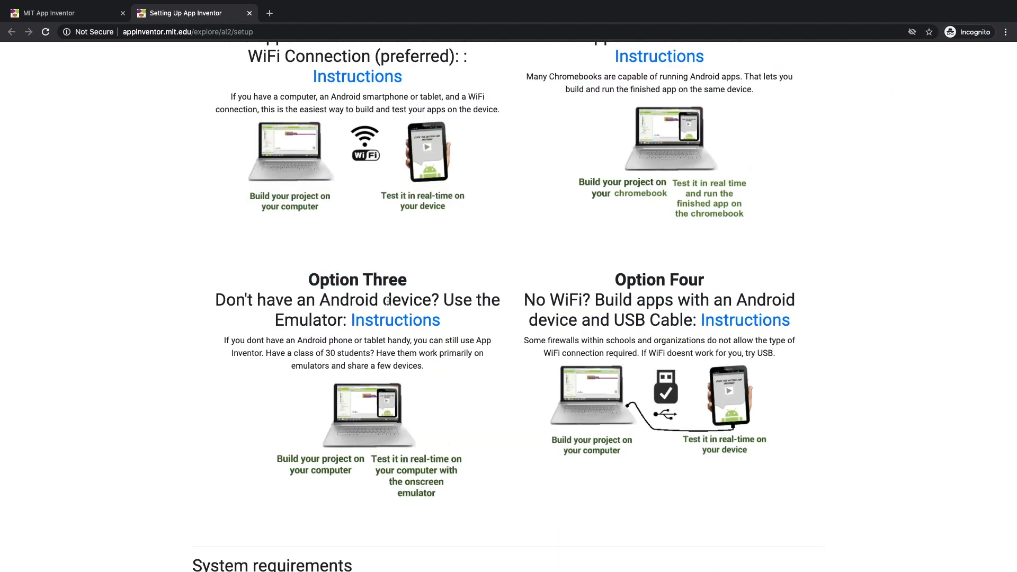
click(390, 321)
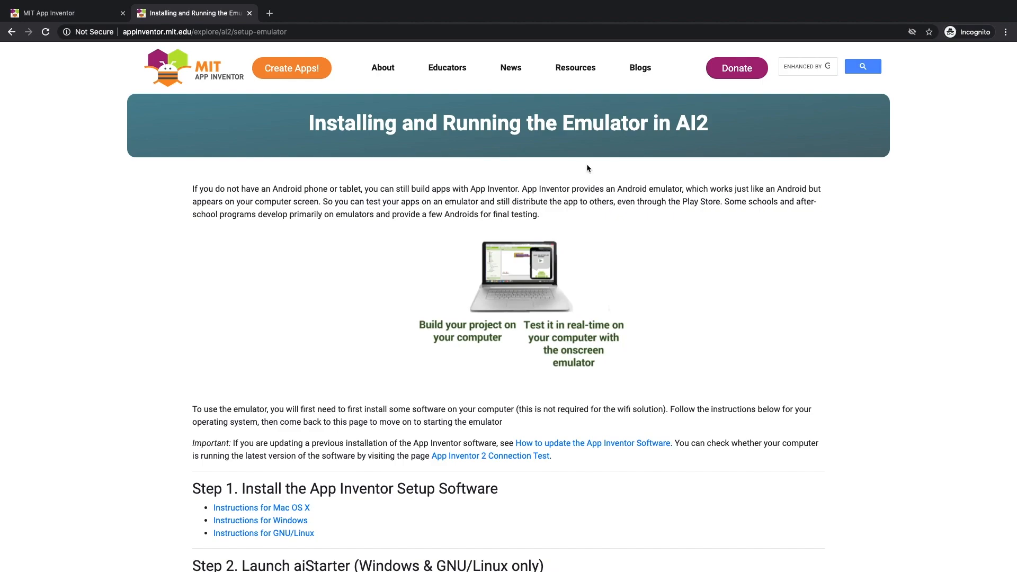
- Find the App Inventor Setup Software installation section and open its Mac OS X instructions
scroll(464, 203, down, 2)
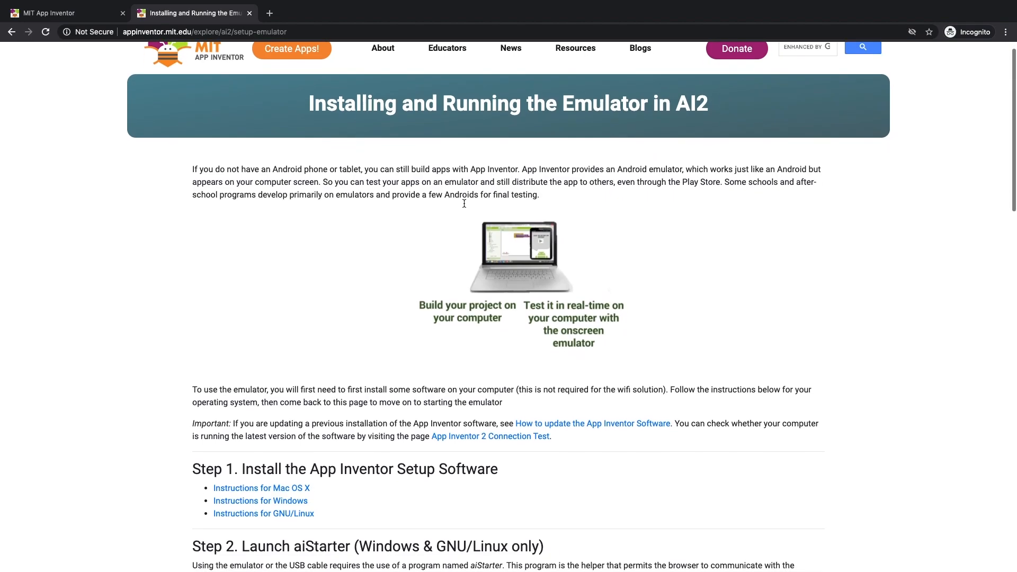
scroll(464, 204, down, 2)
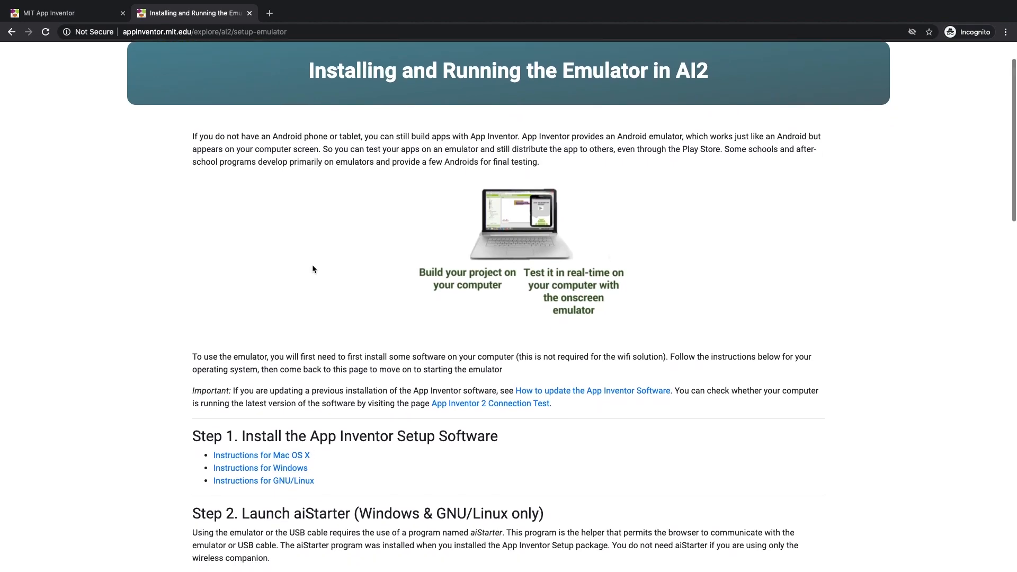
scroll(312, 269, down, 5)
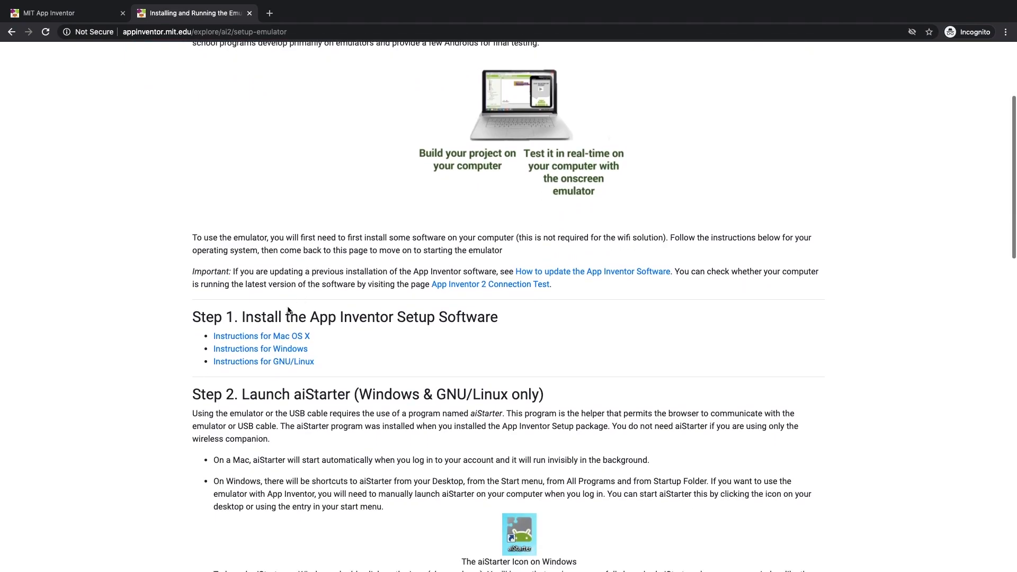
double_click(382, 322)
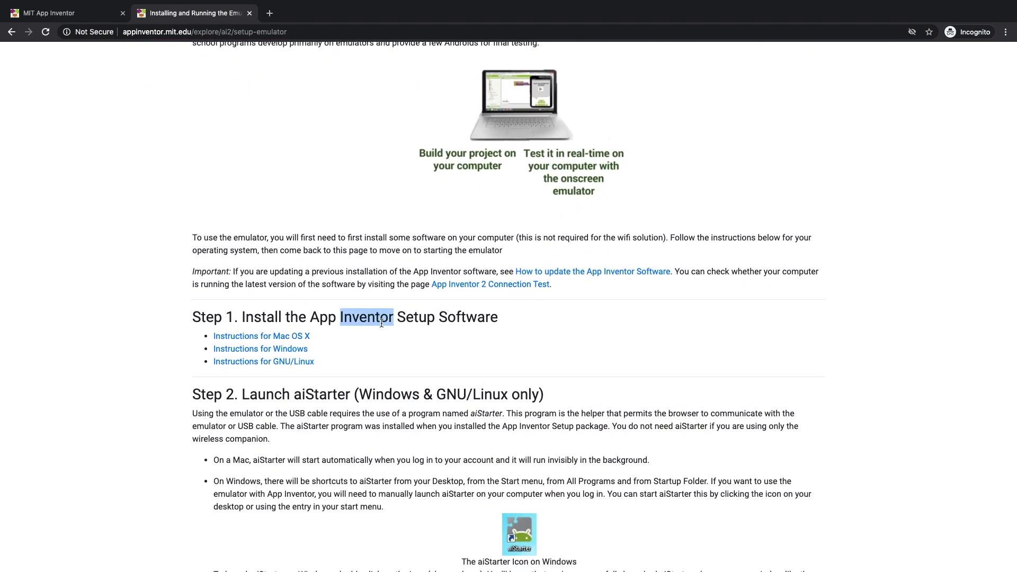
double_click(338, 316)
scroll(398, 326, up, 1)
scroll(392, 327, down, 2)
click(388, 327)
scroll(388, 330, down, 2)
scroll(388, 331, up, 2)
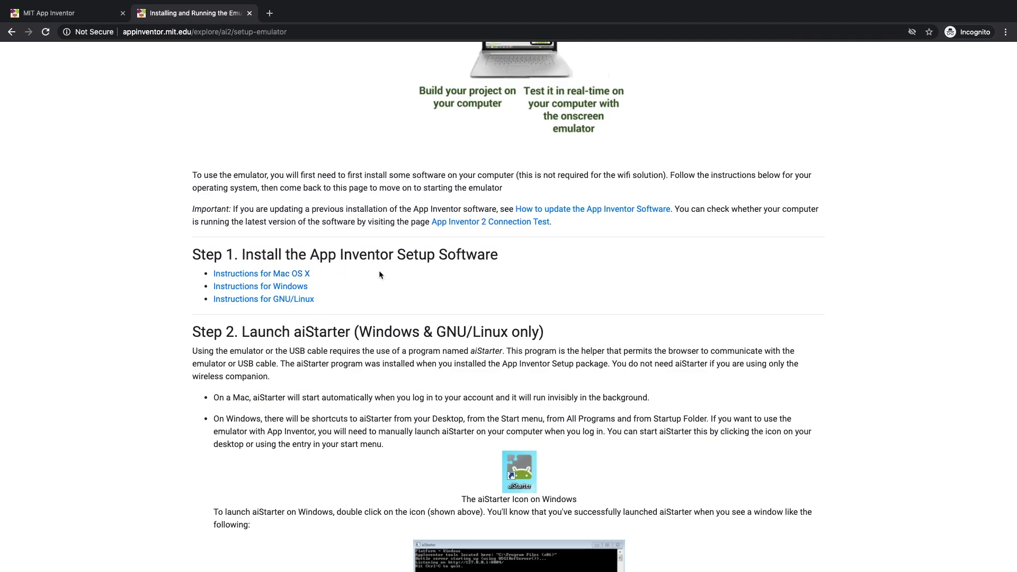
click(293, 273)
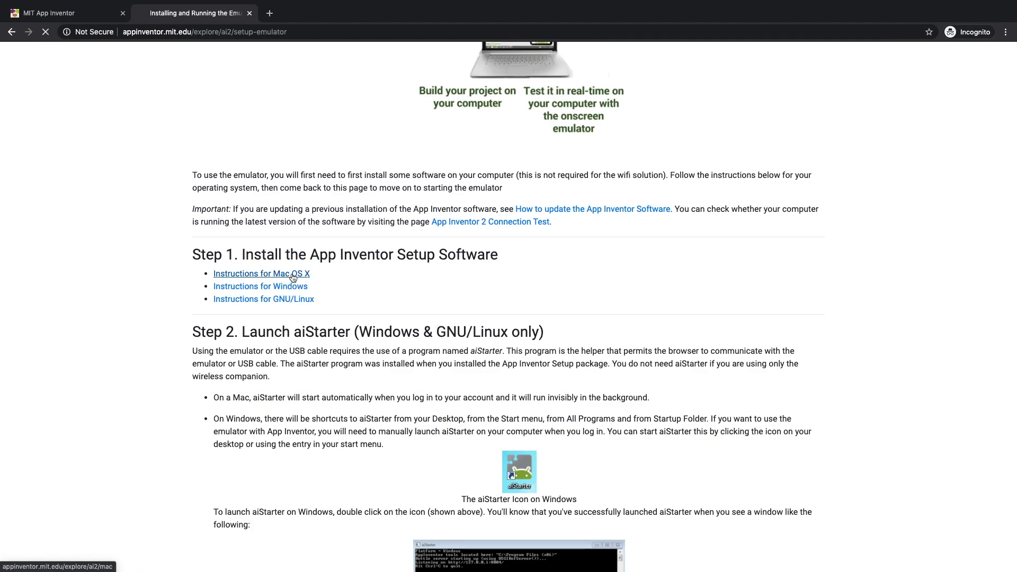
- Review the Mac OS X installation instructions and download the Version 3.0 installer
scroll(306, 284, down, 1)
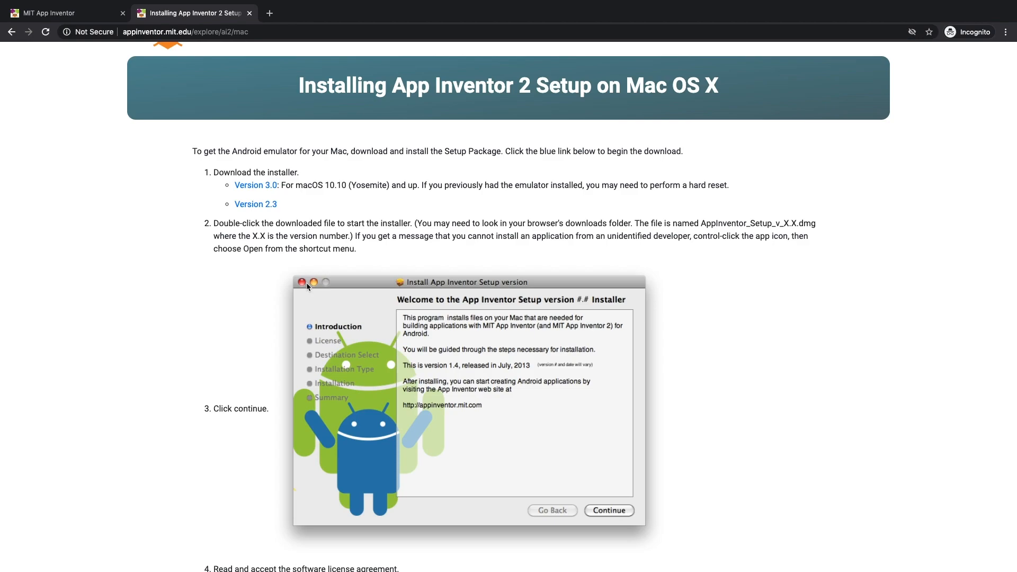
scroll(306, 282, down, 19)
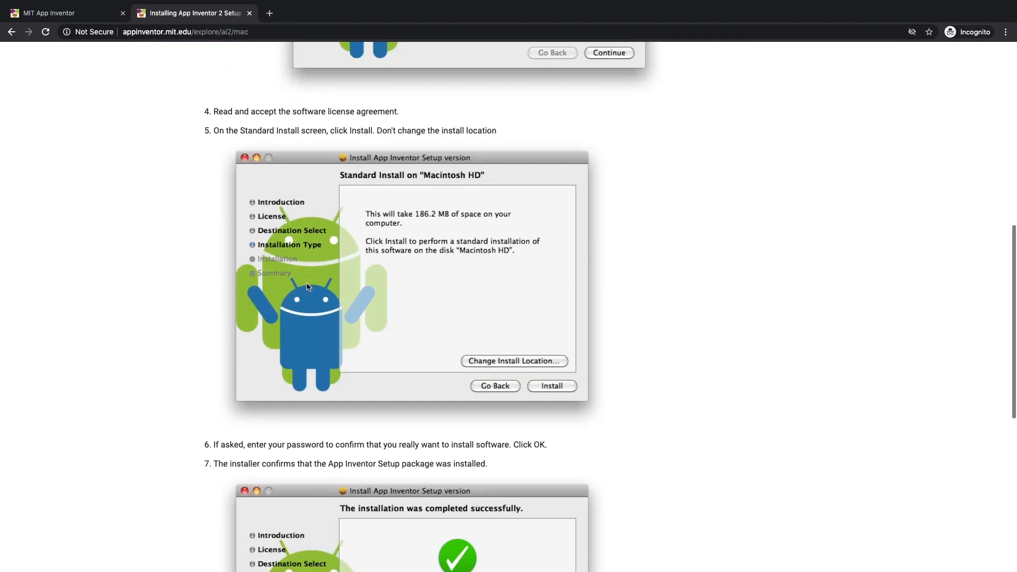
scroll(306, 286, down, 4)
scroll(291, 261, up, 20)
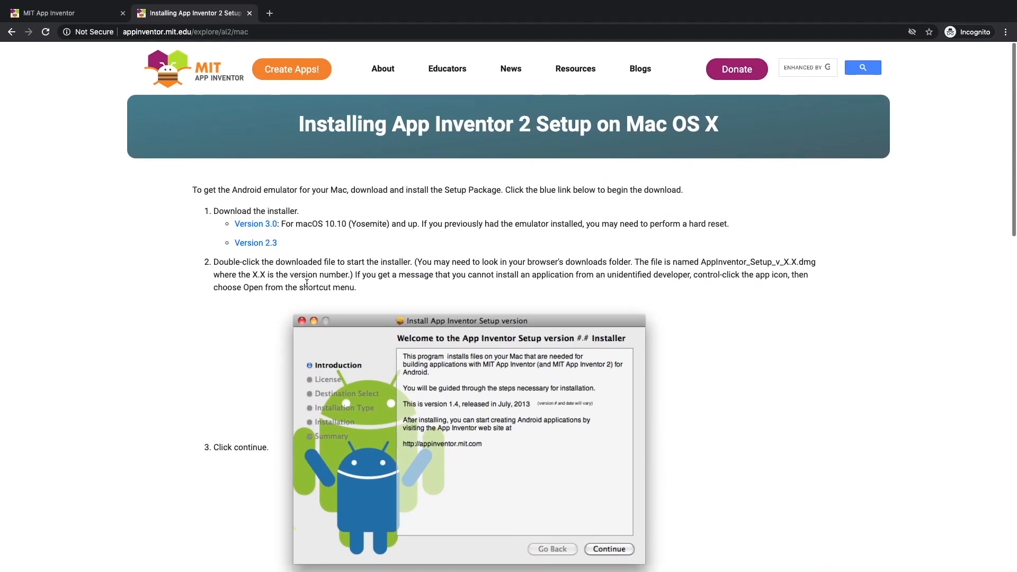
double_click(226, 209)
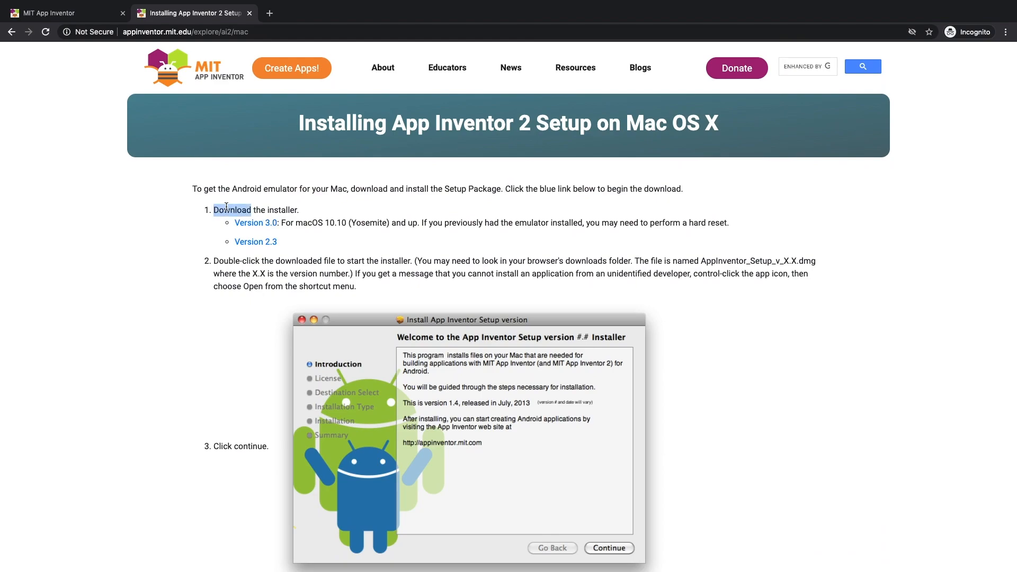
double_click(279, 209)
click(279, 208)
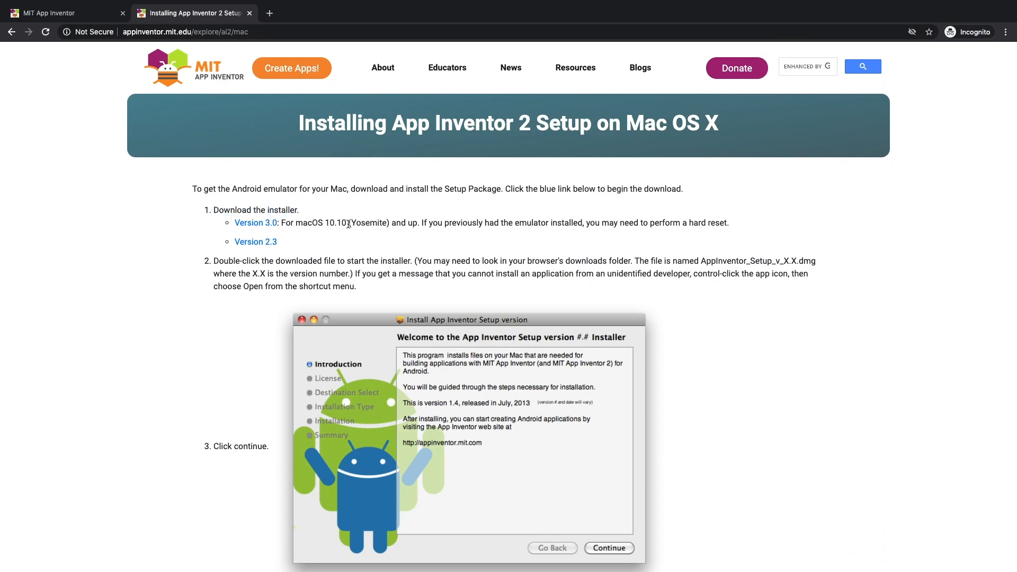
click(260, 223)
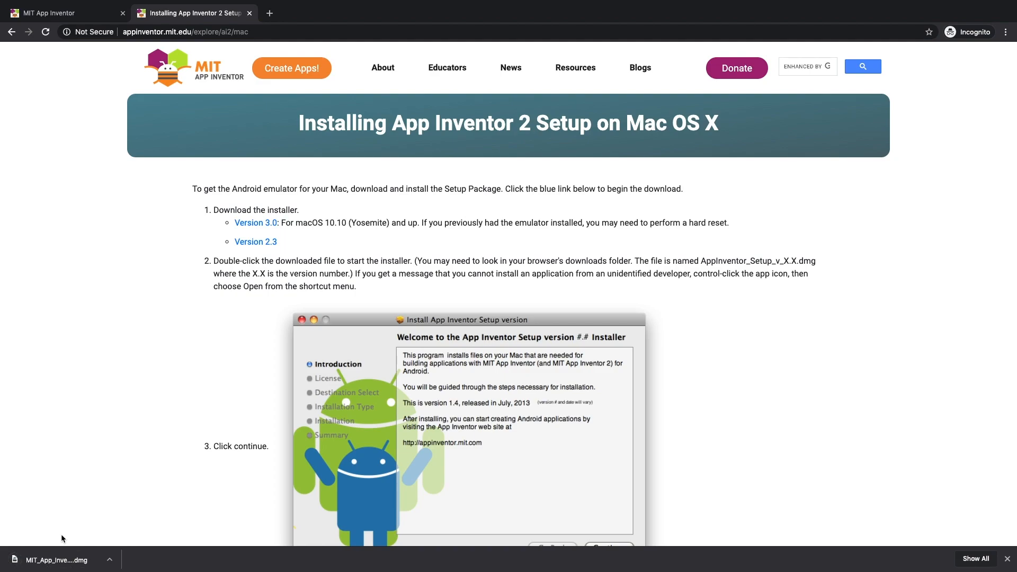
- Open the downloaded disk image and run MITAppInventorSetup.pkg, accepting the license and performing the standard install on Macintosh HD
click(65, 561)
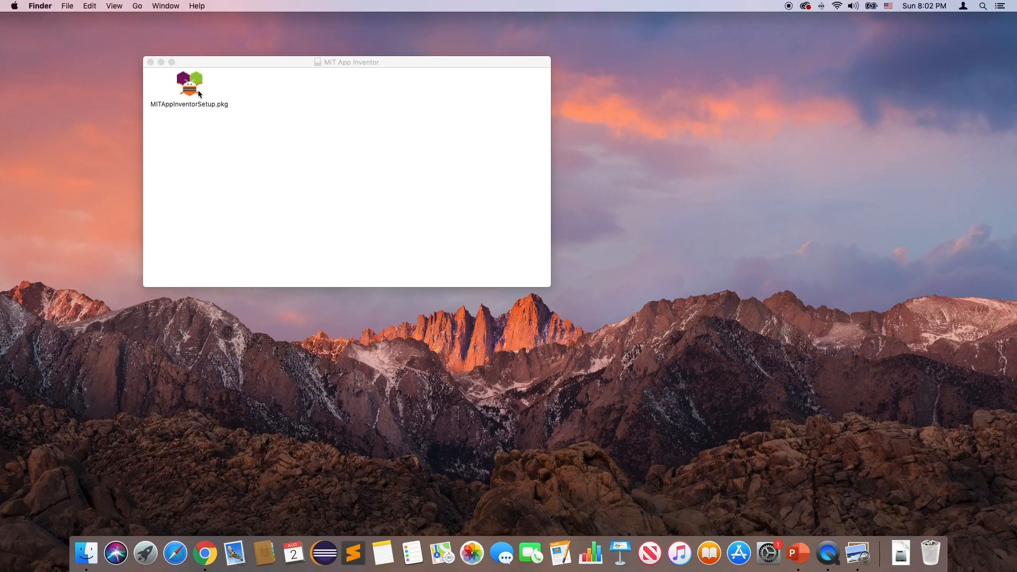
double_click(191, 87)
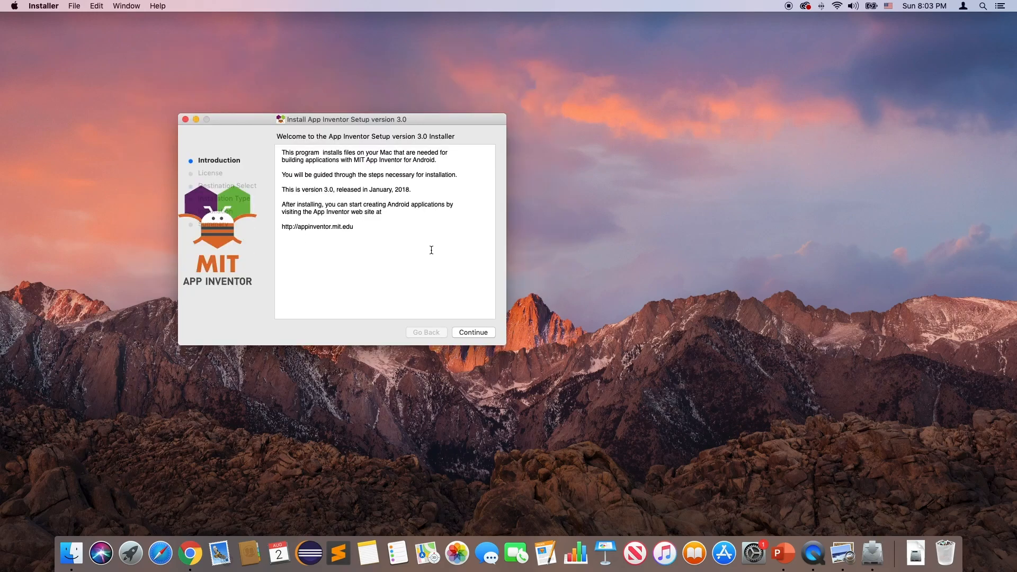
click(481, 331)
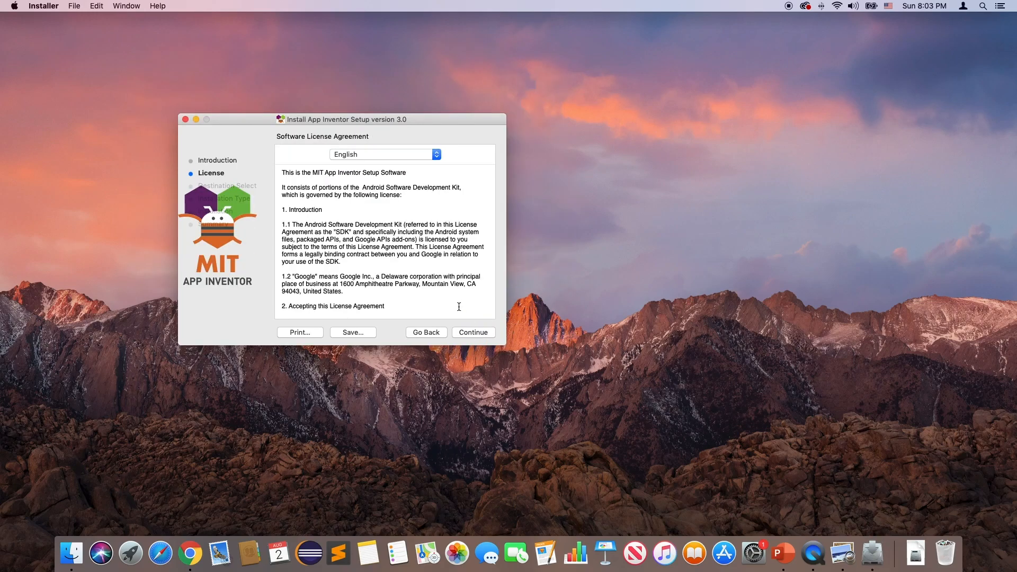
click(483, 331)
click(447, 205)
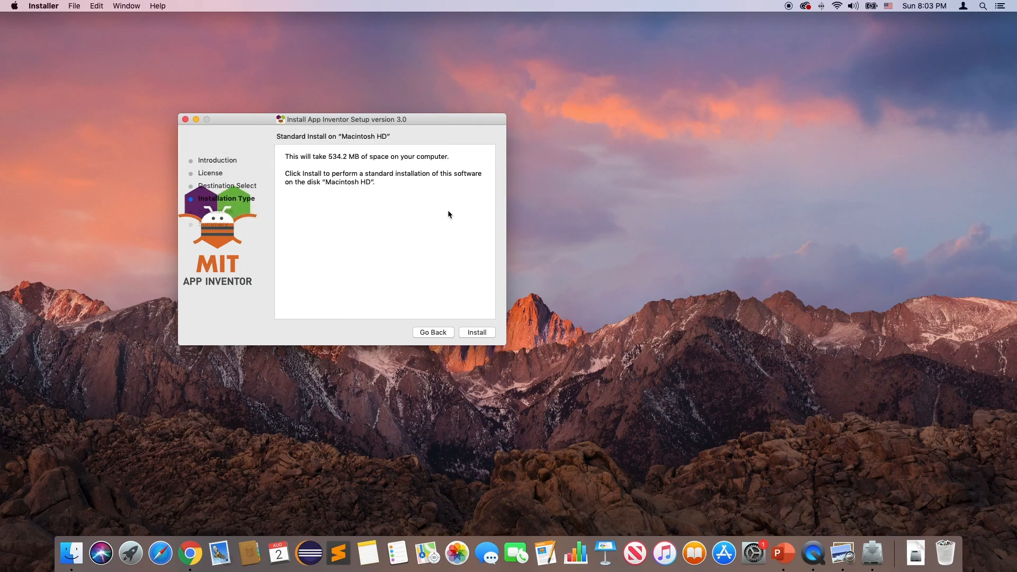
click(477, 333)
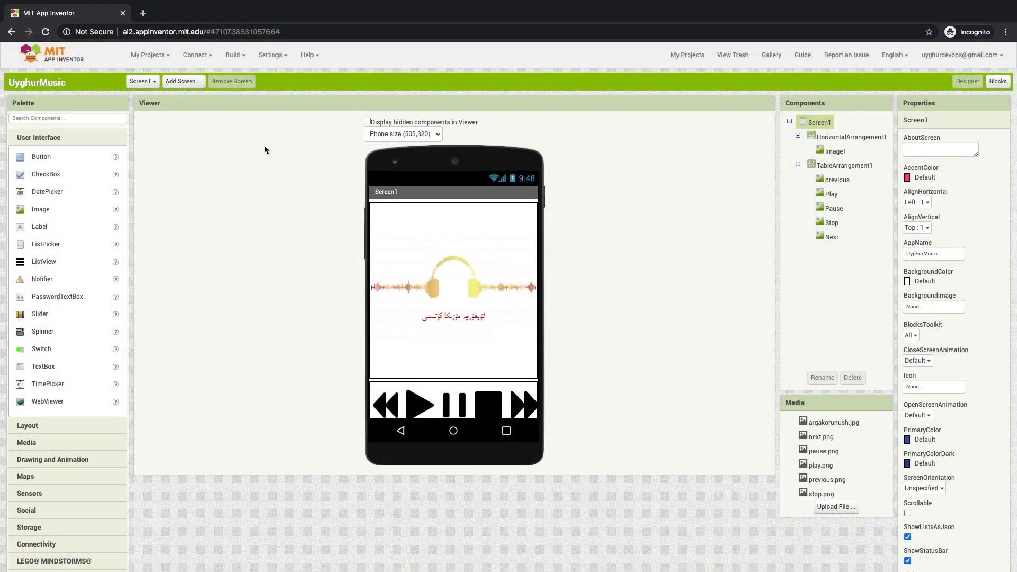
- Connect the UyghurMusic project to the emulator and try the playback controls on its screen
click(196, 54)
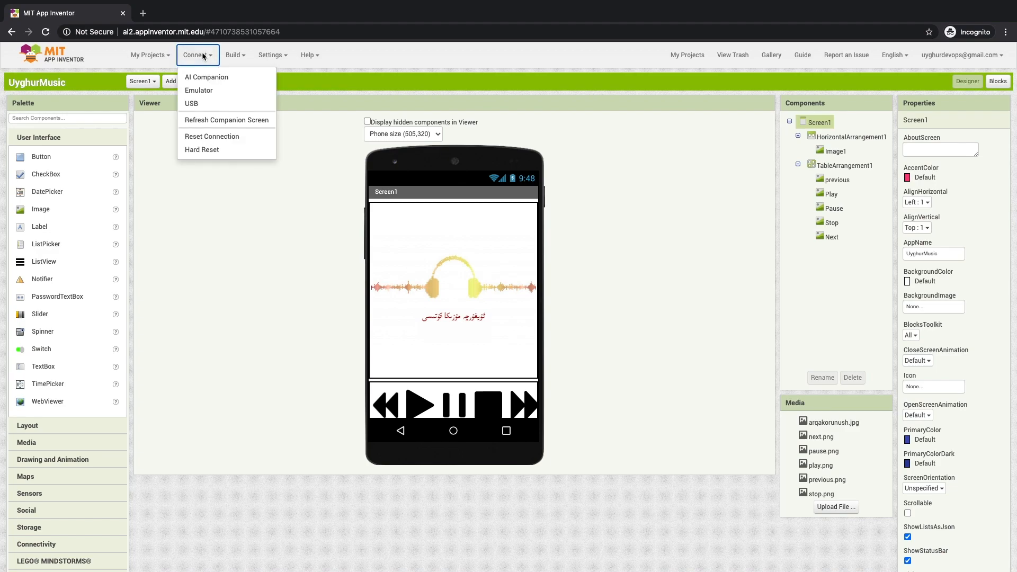
click(206, 95)
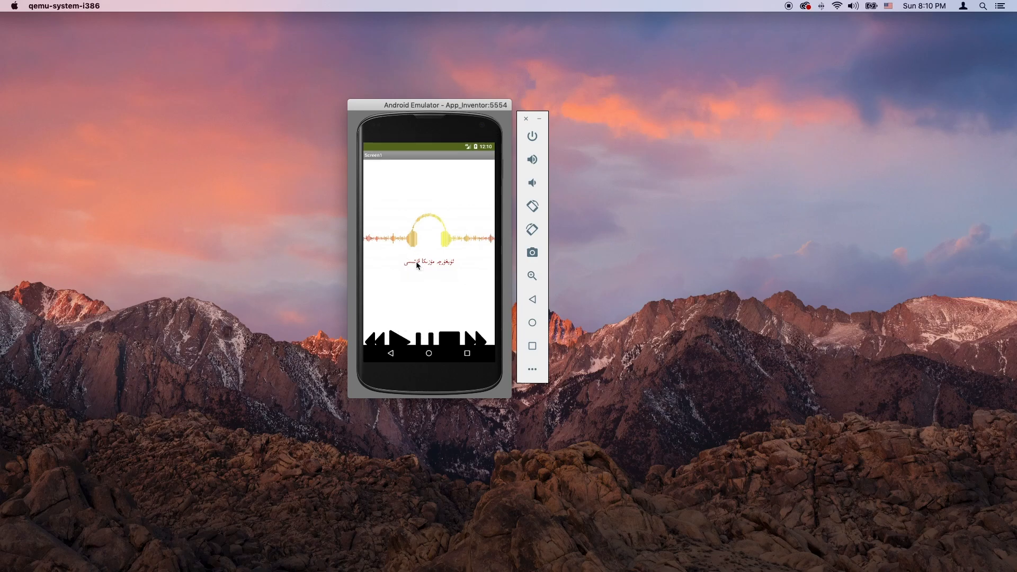
click(480, 340)
click(394, 340)
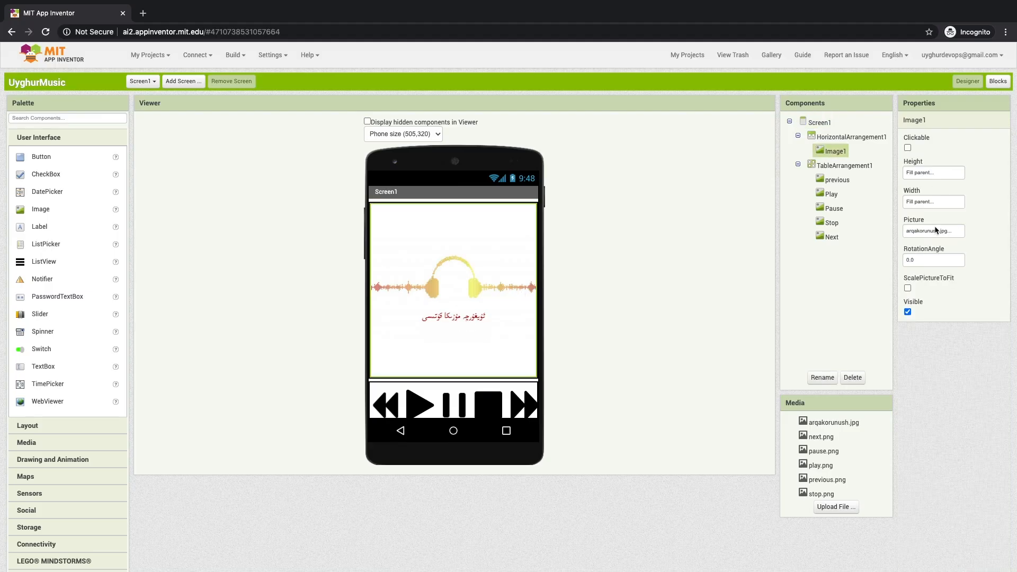
- Set the height of the cover image, Image1, to 80 percent
click(927, 173)
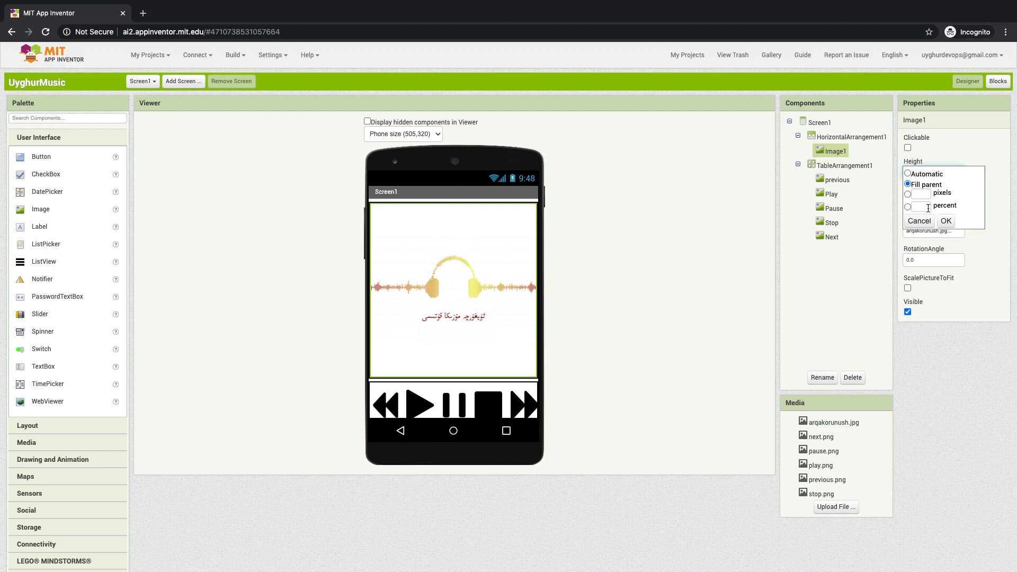
click(923, 207)
text(80)
click(946, 218)
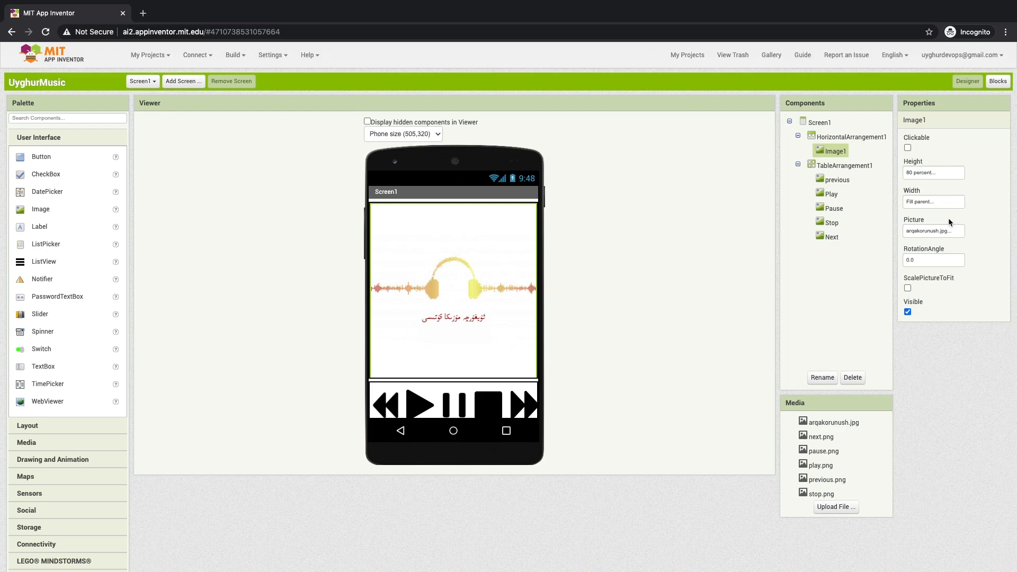
- Set the height of TableArrangement1, which holds the playback controls, to Fill parent
click(508, 384)
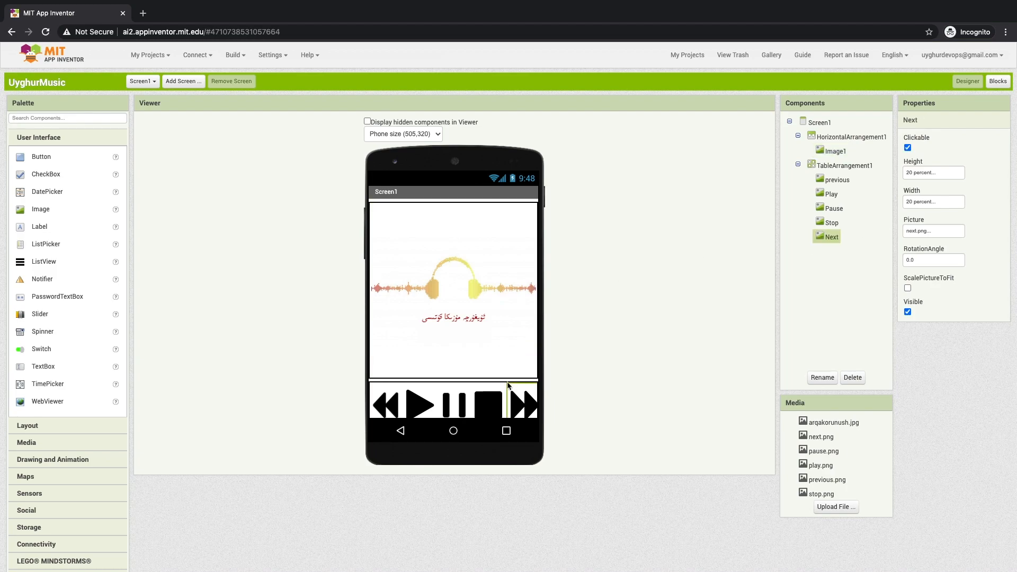
click(437, 383)
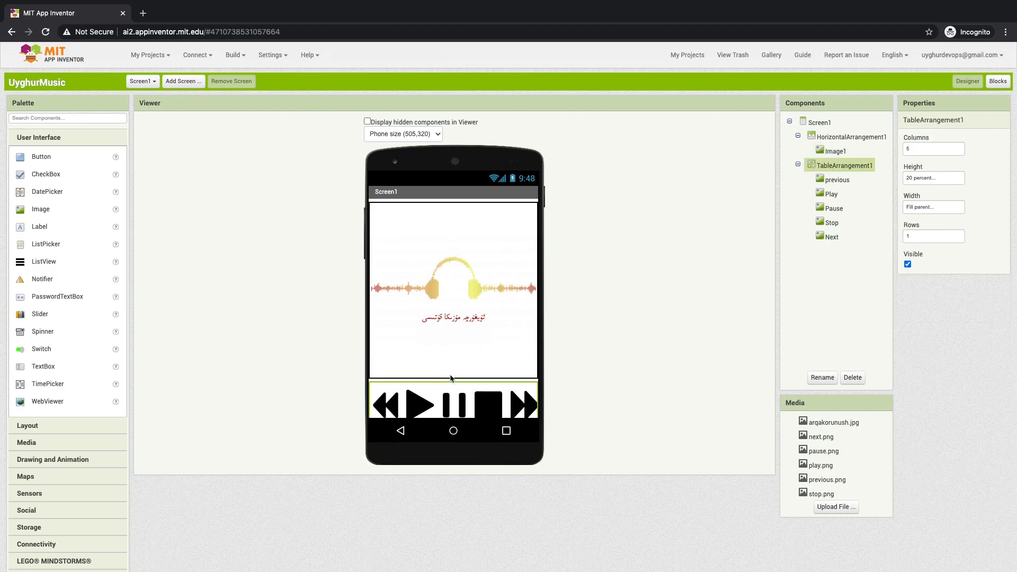
click(931, 179)
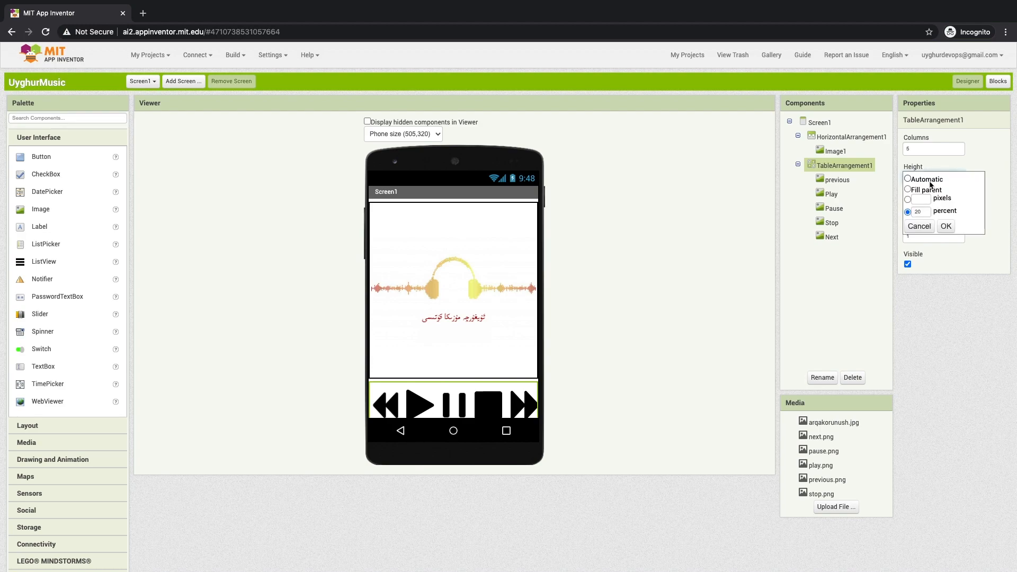
click(926, 190)
click(947, 227)
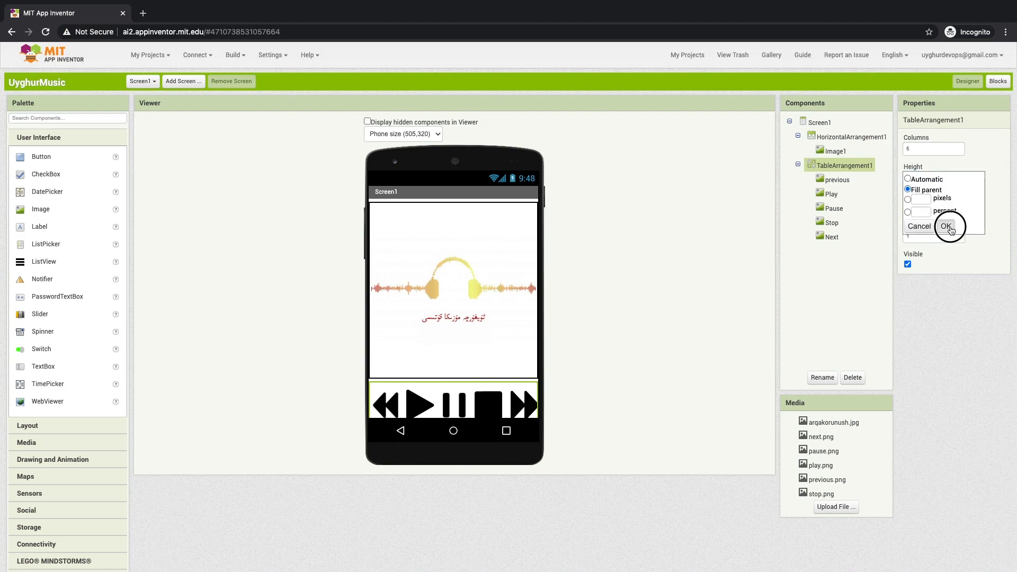
- Try a height of 15 percent on the previous image alone
click(399, 404)
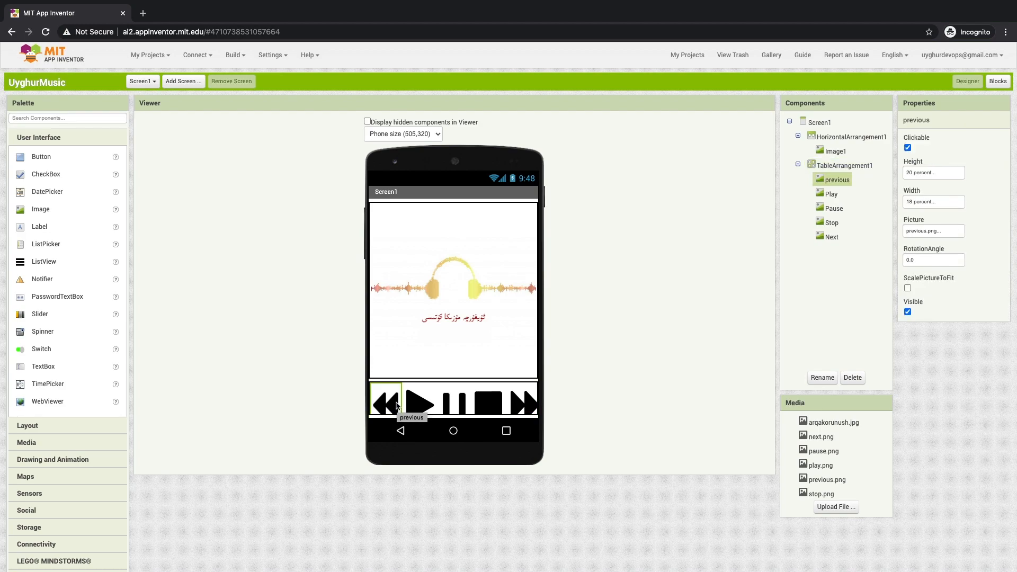
click(932, 173)
text(15)
click(944, 221)
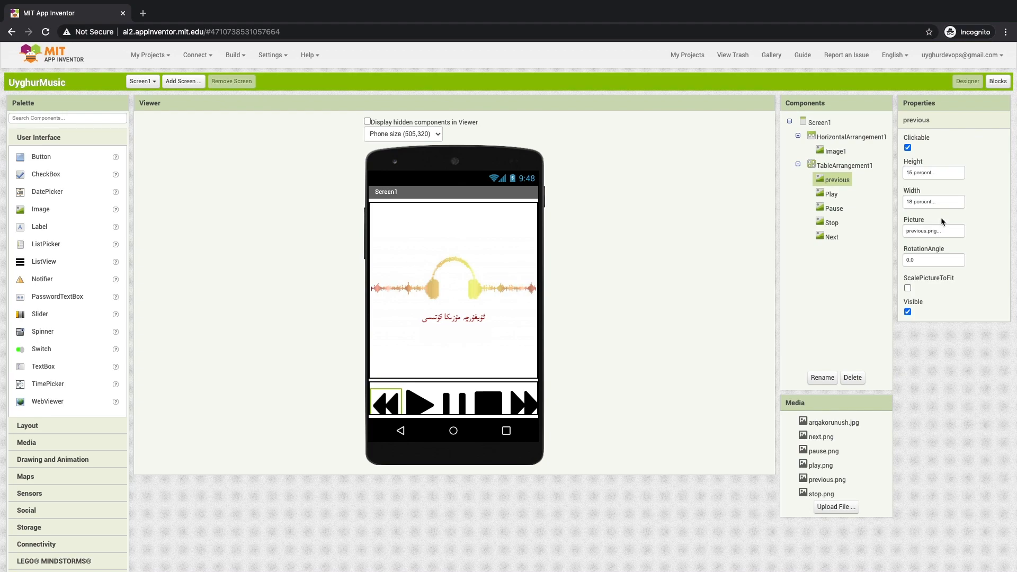
- Try Fill parent as the previous image's height and compare it with the other playback control images' settings
click(921, 173)
click(924, 185)
click(948, 222)
click(419, 403)
click(454, 393)
click(486, 395)
click(525, 398)
click(488, 399)
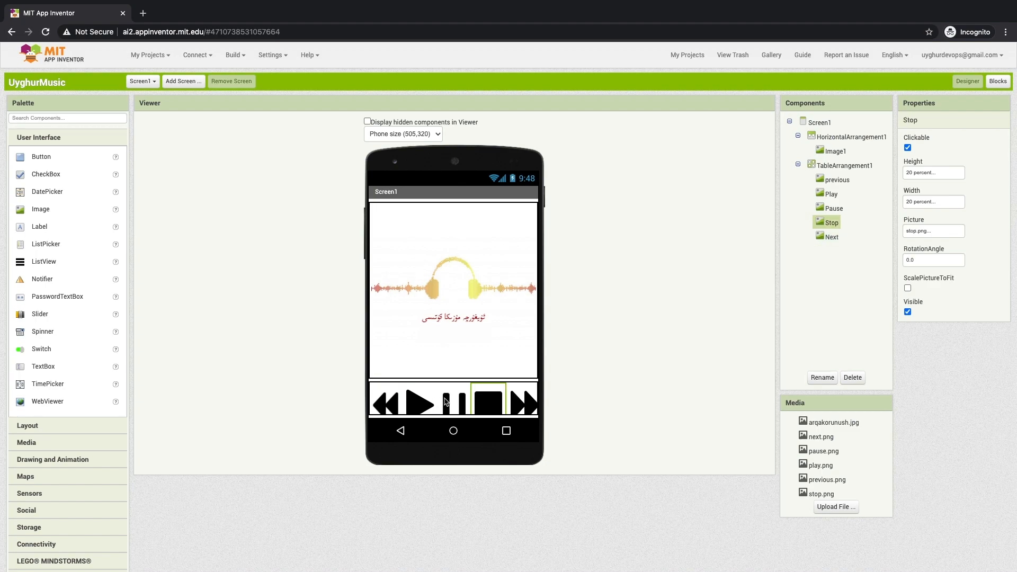
- Set the height of all five playback control images, from previous to Next, to 15 percent
click(387, 405)
click(920, 175)
click(923, 204)
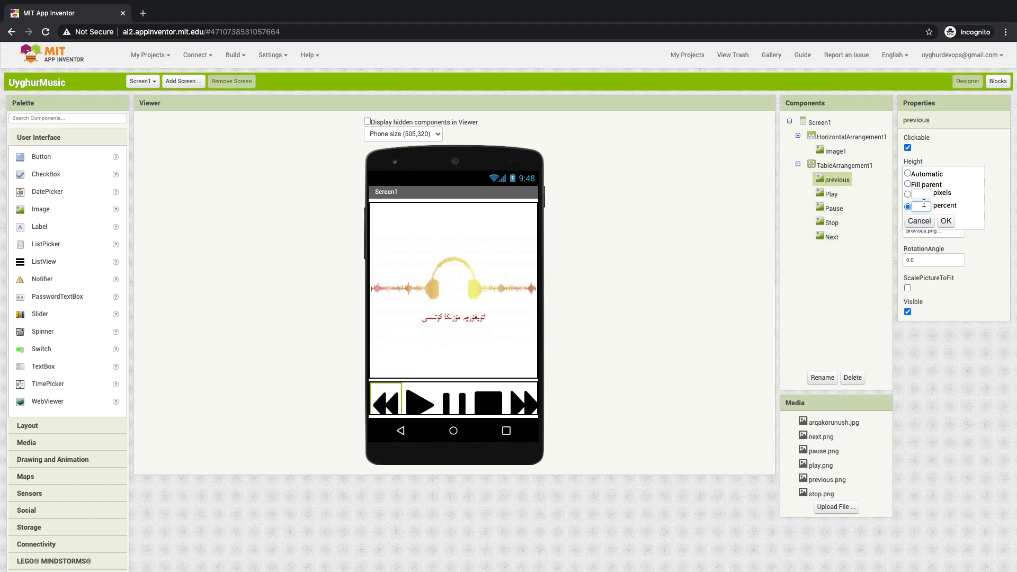
click(946, 220)
click(522, 400)
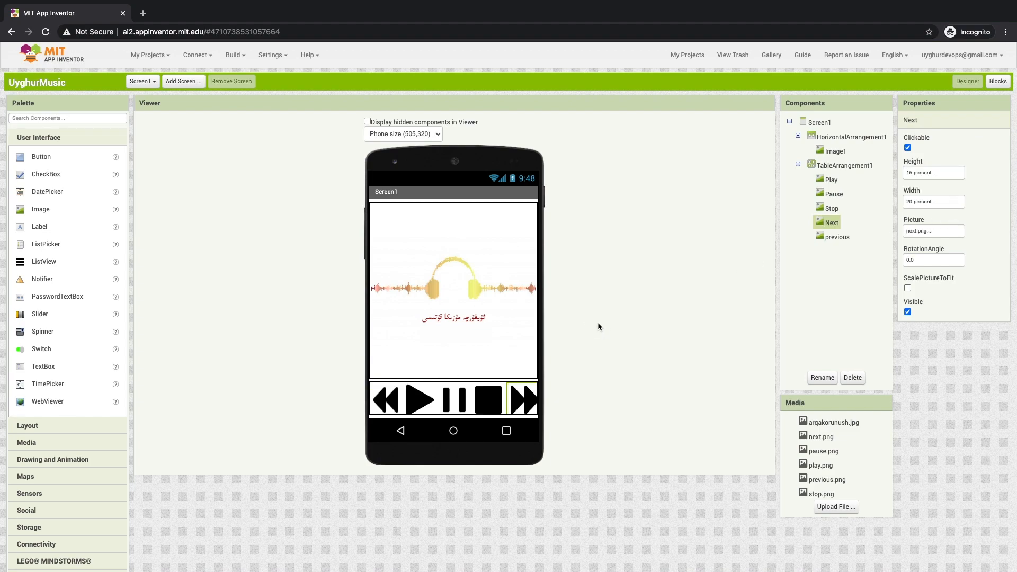
- Reset the companion connection and reconnect the project to the emulator to show the resized layout
click(195, 55)
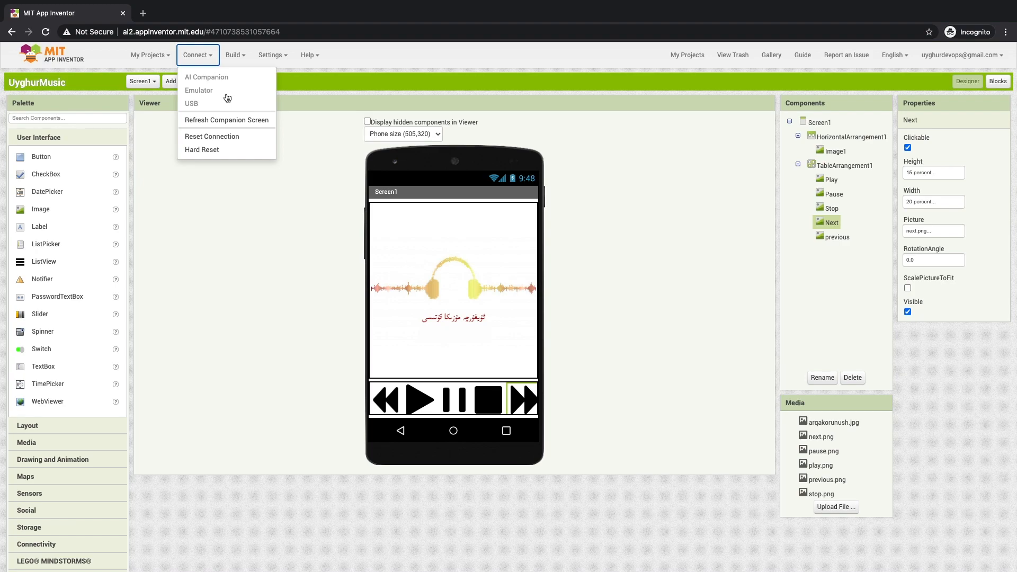
click(218, 141)
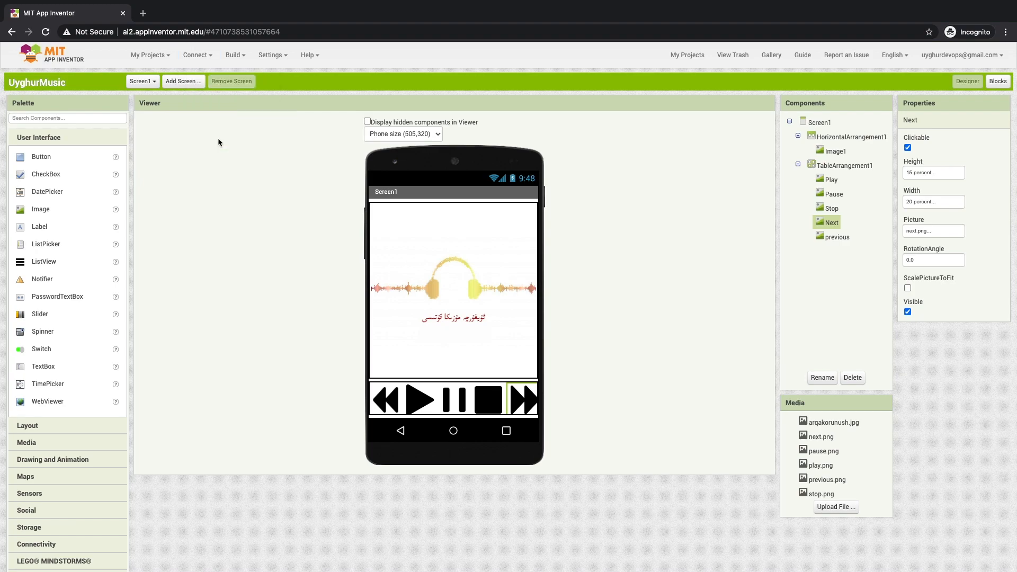
click(195, 55)
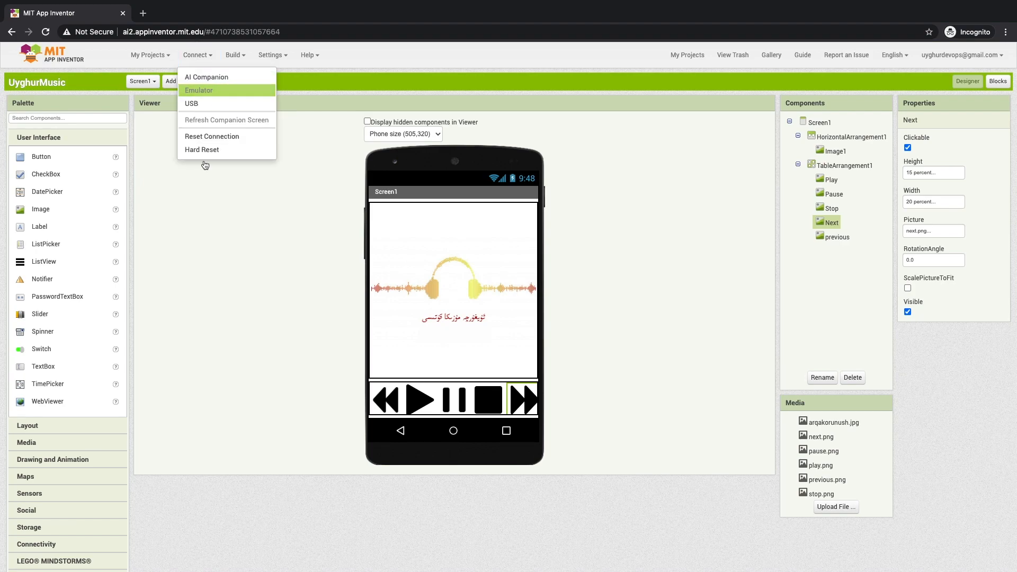
click(199, 90)
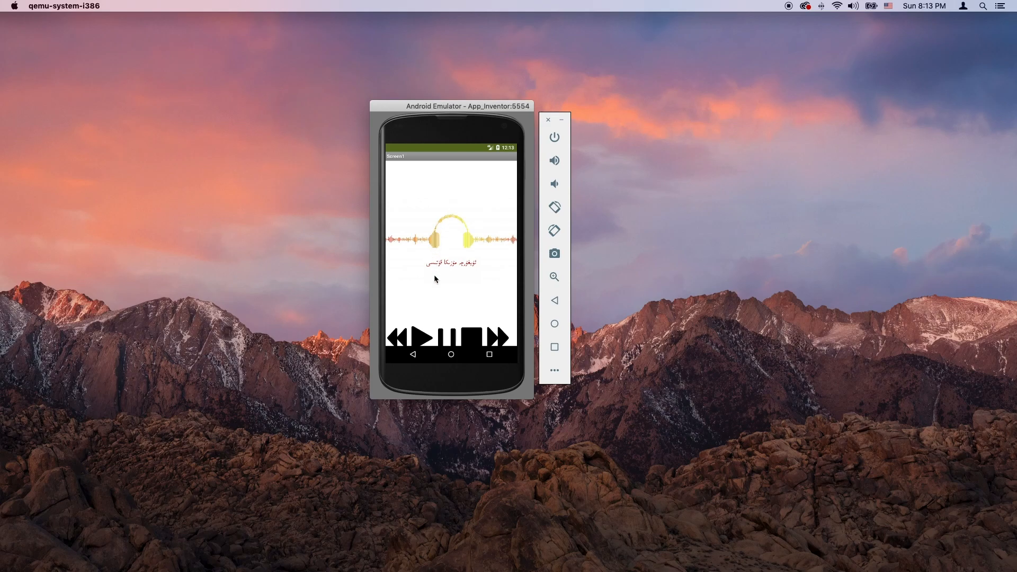
- Try the stop, play and next controls in the emulator, and switch back to the UyghurMusic project in App Inventor
click(475, 332)
click(415, 337)
click(502, 337)
click(416, 335)
click(476, 332)
key(ctrl+Right)
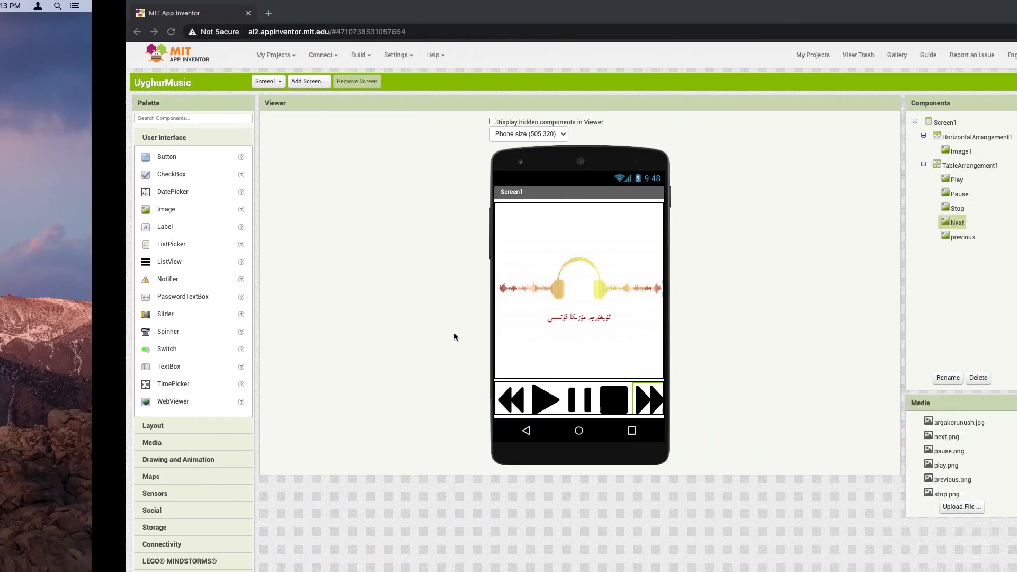
click(598, 308)
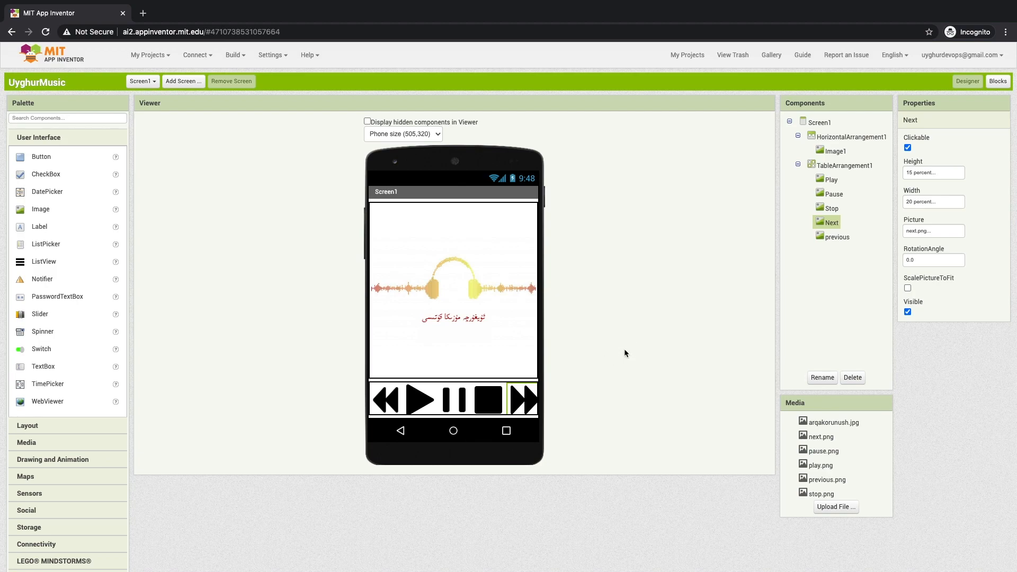
- Add a Player media component to Screen1 as a non-visible component
click(413, 403)
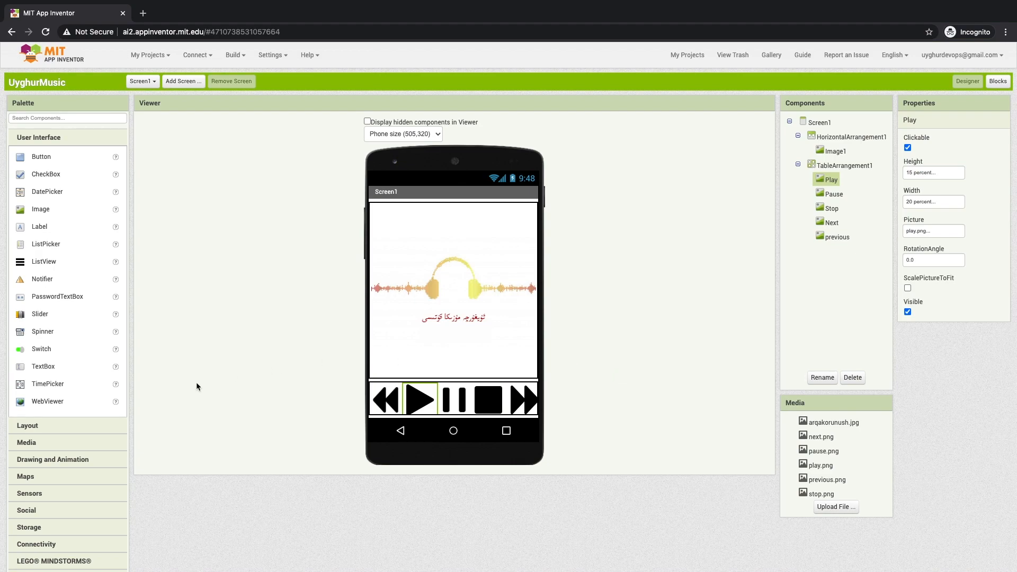
click(72, 444)
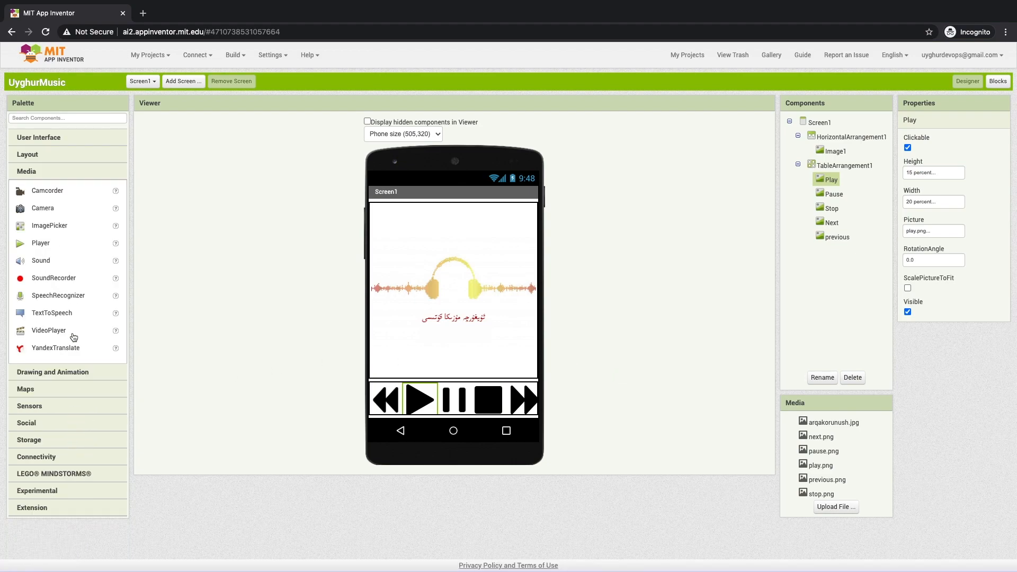
click(46, 245)
click(55, 261)
click(46, 245)
drag(46, 246, 432, 382)
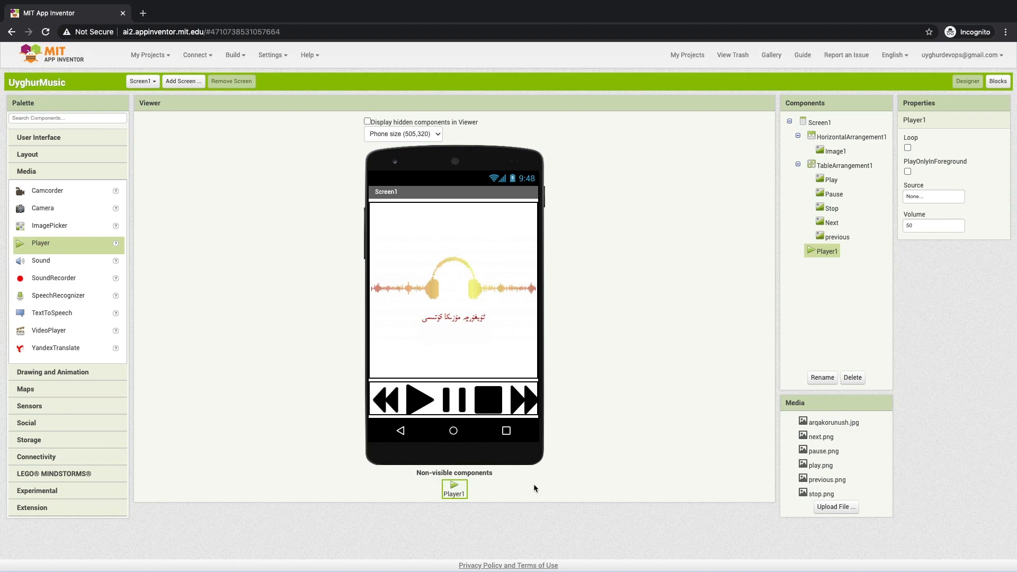
mouse_move(405, 477)
mouse_down()
mouse_move(506, 487)
mouse_move(418, 469)
mouse_up()
click(507, 487)
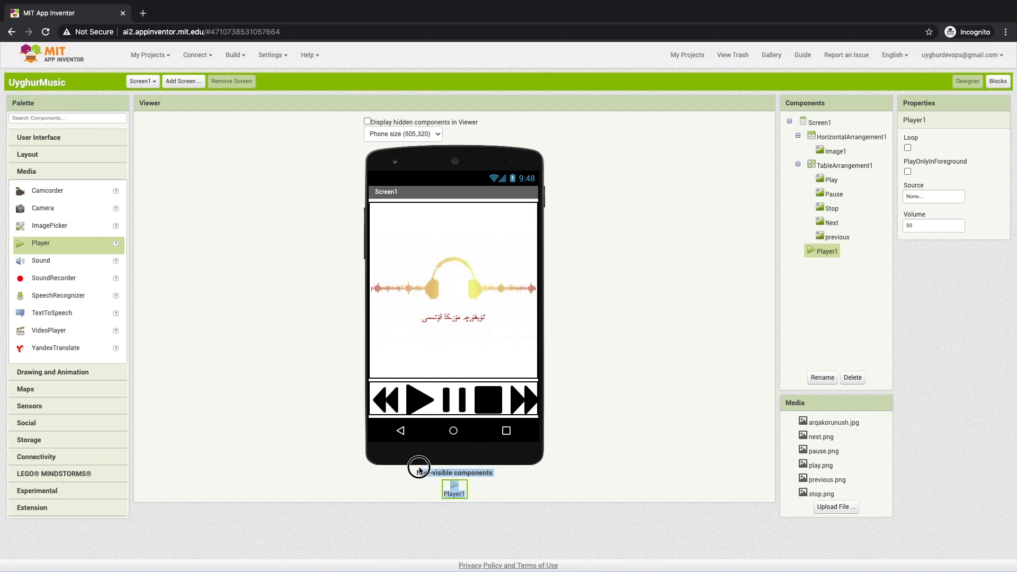
click(410, 476)
click(452, 486)
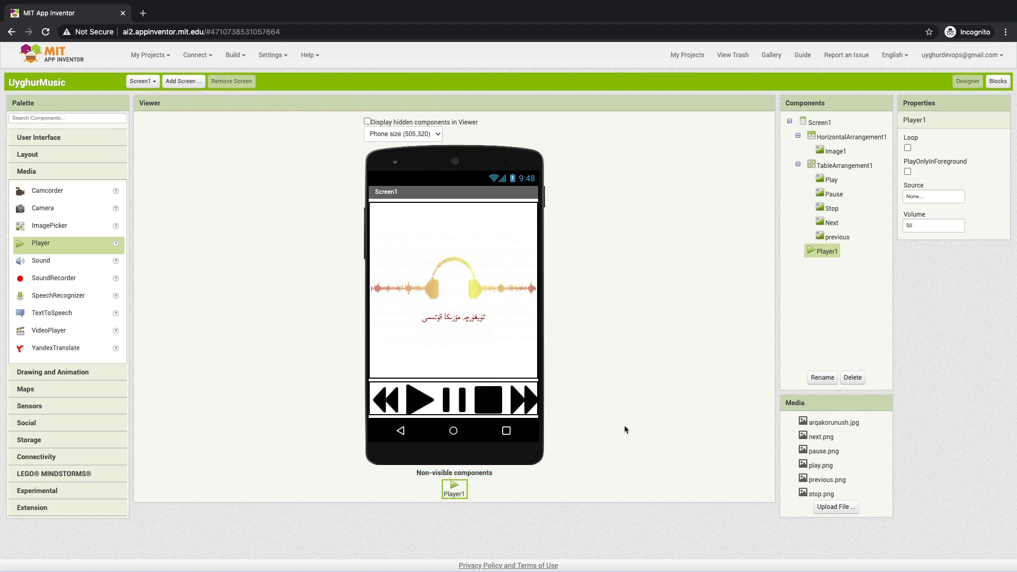
- Examine Player1's Loop, PlayOnlyInForeground, Source and Volume properties
click(816, 252)
click(908, 147)
click(926, 201)
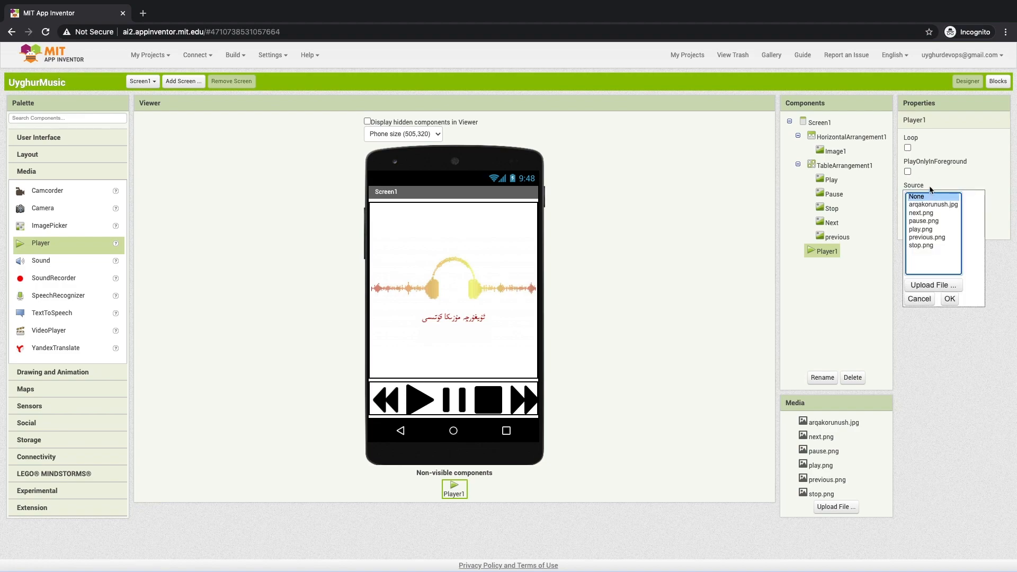
click(920, 179)
click(922, 196)
click(914, 186)
click(920, 225)
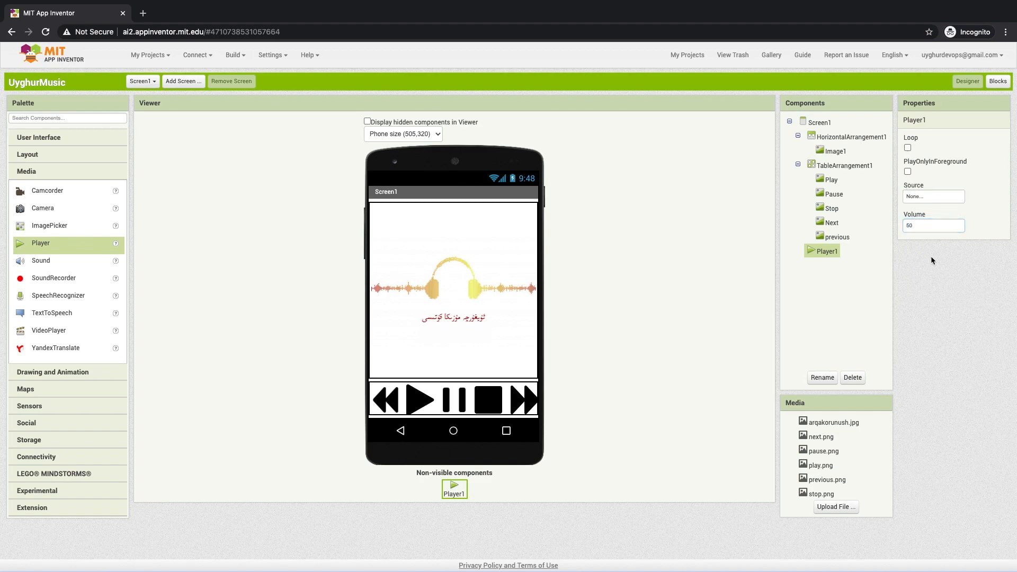
- Upload sighiniwirey.mp3 from the Music folder and set it as Player1's Source
click(928, 197)
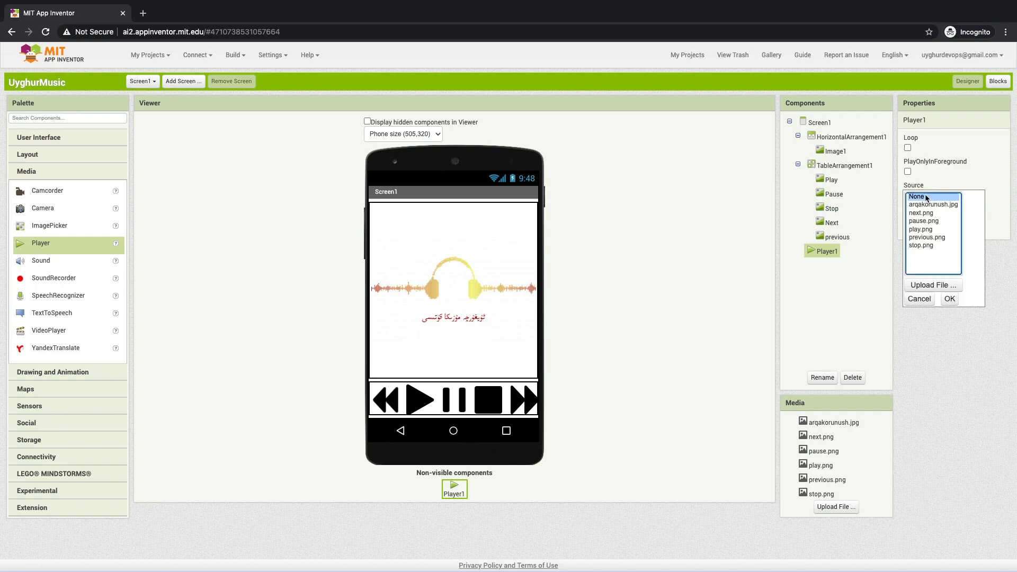
click(933, 284)
click(420, 246)
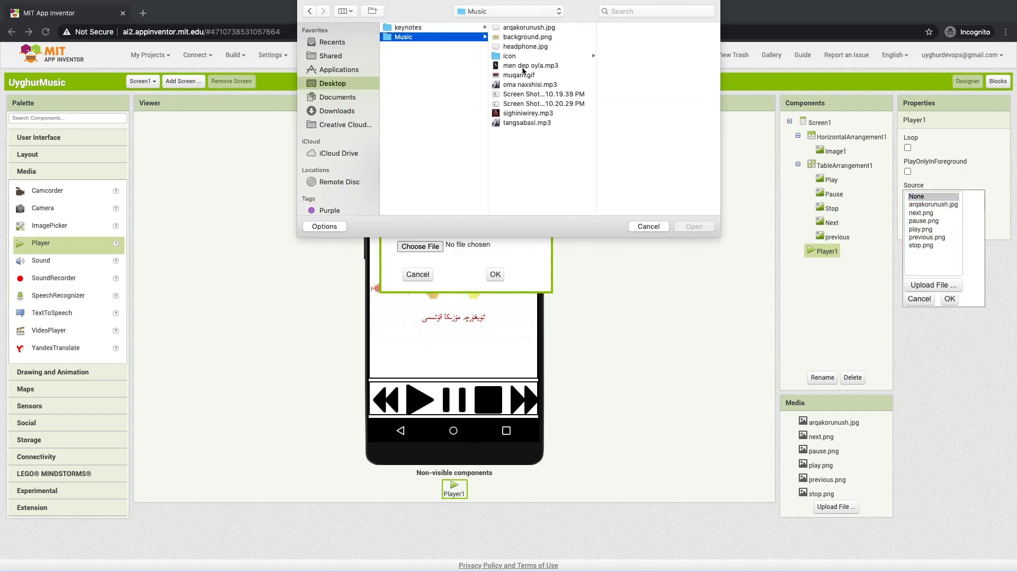
click(536, 113)
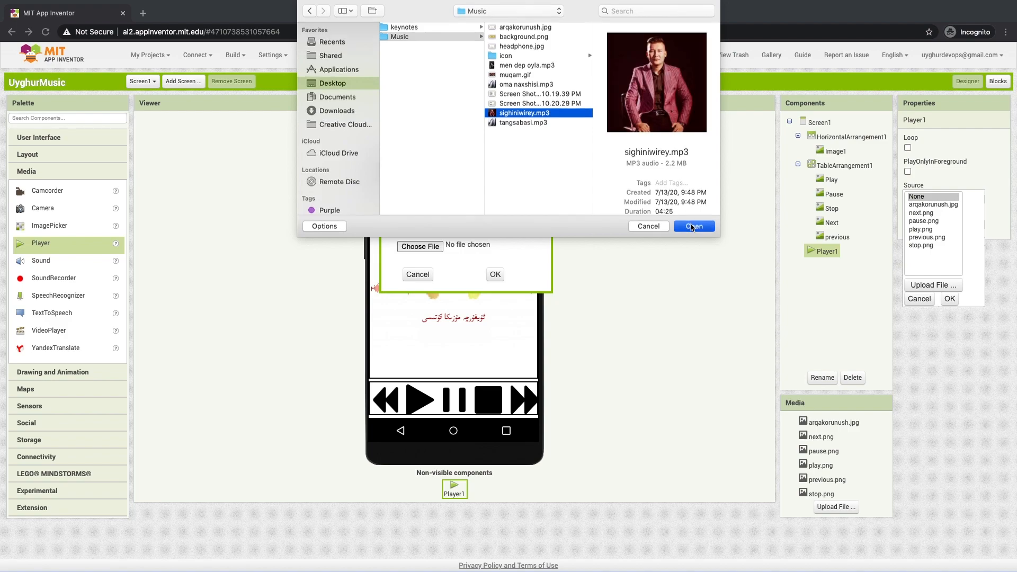
click(692, 227)
click(497, 274)
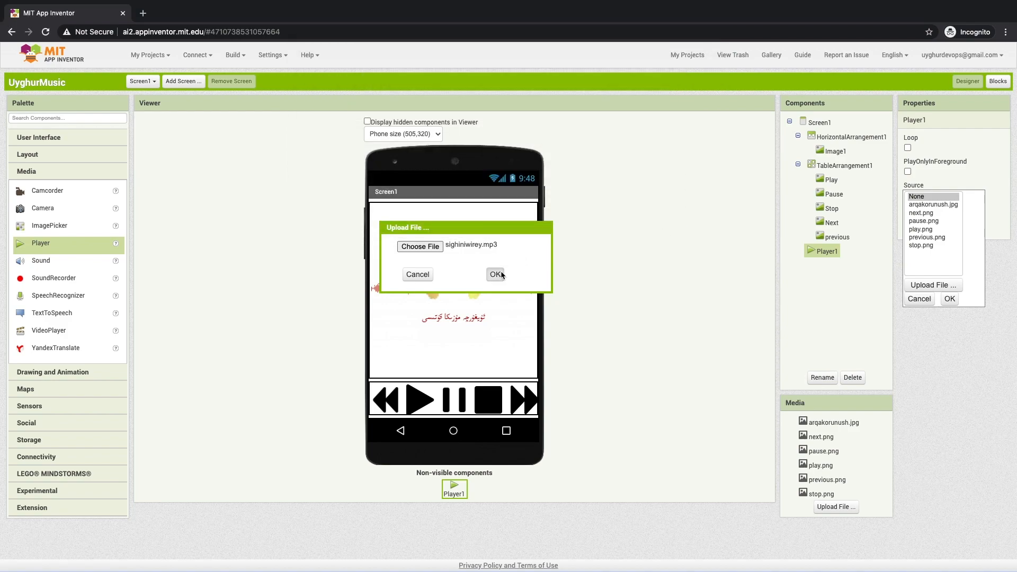
click(950, 300)
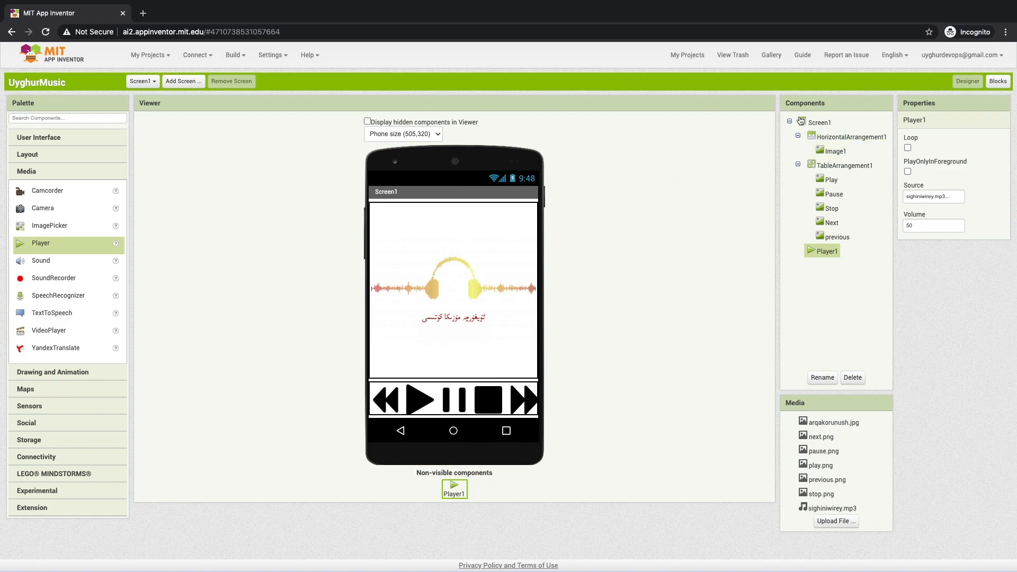
- Open the Blocks editor and place a "when Play.Click" event block in the workspace
click(998, 82)
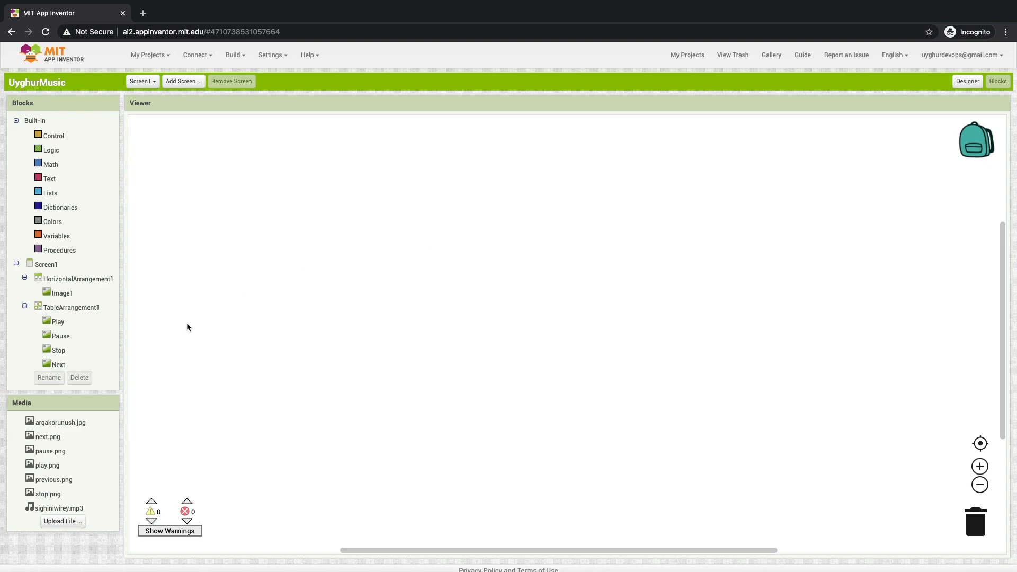
click(58, 321)
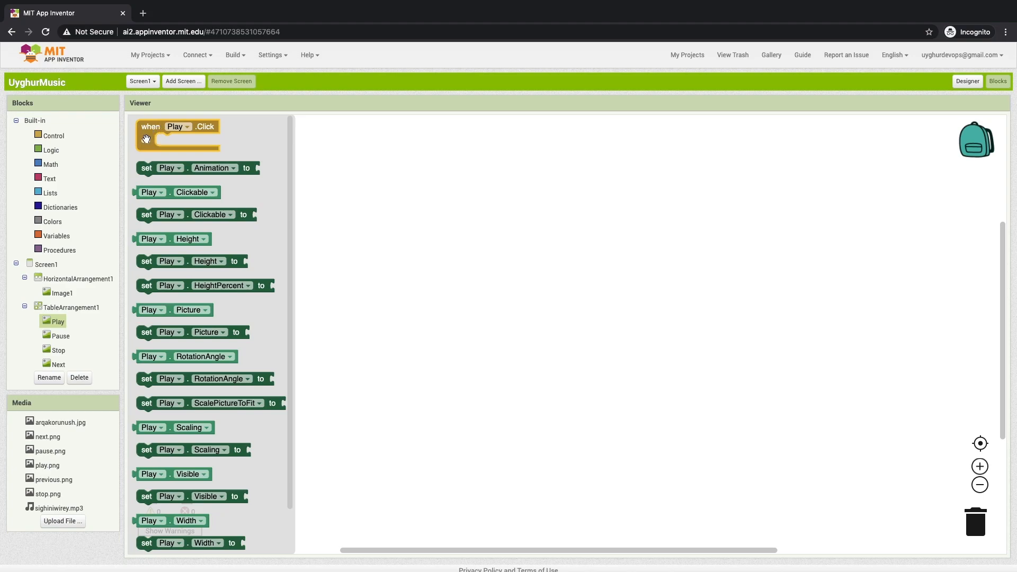
drag(146, 139, 285, 165)
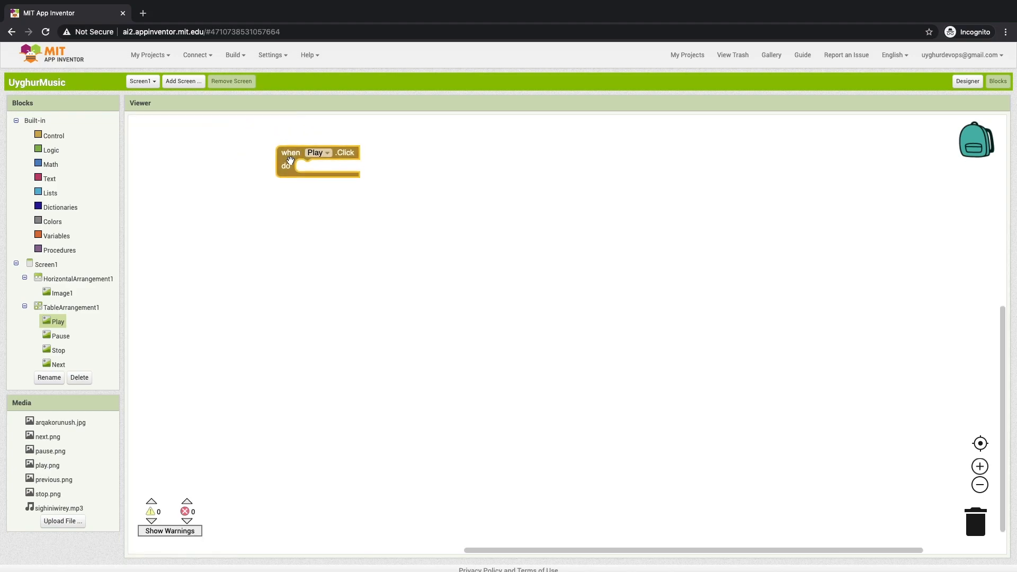
click(326, 154)
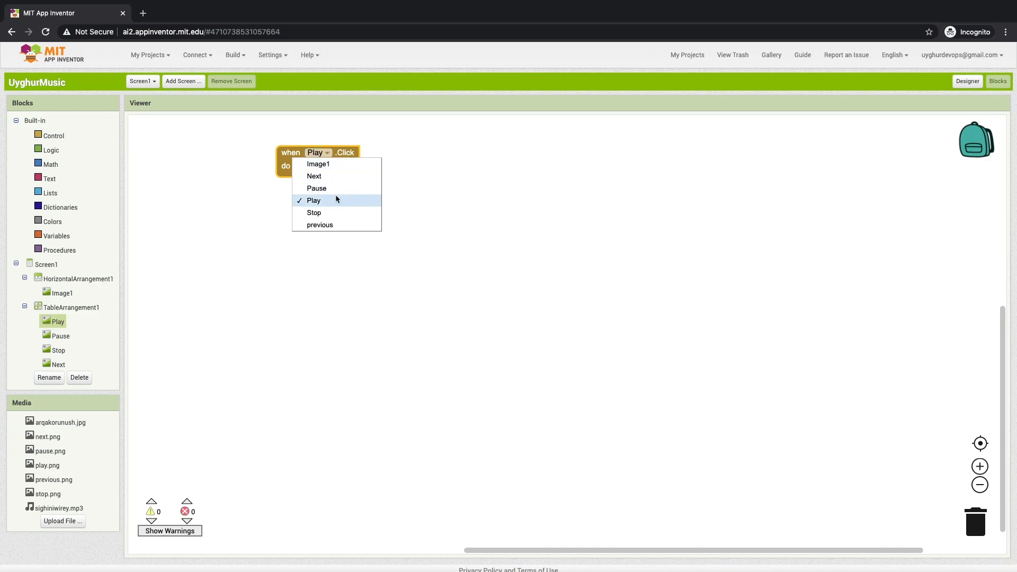
click(327, 201)
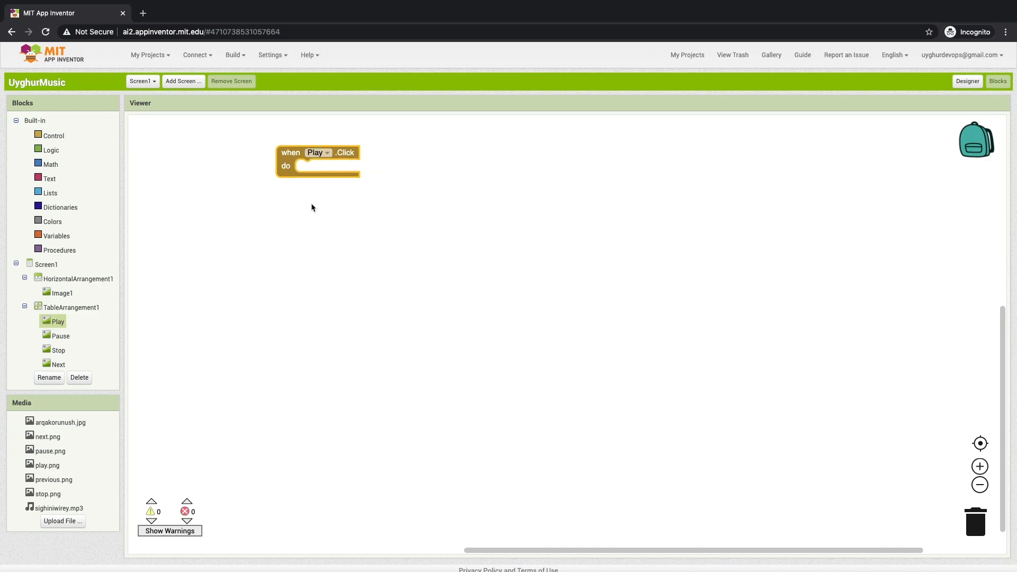
click(302, 197)
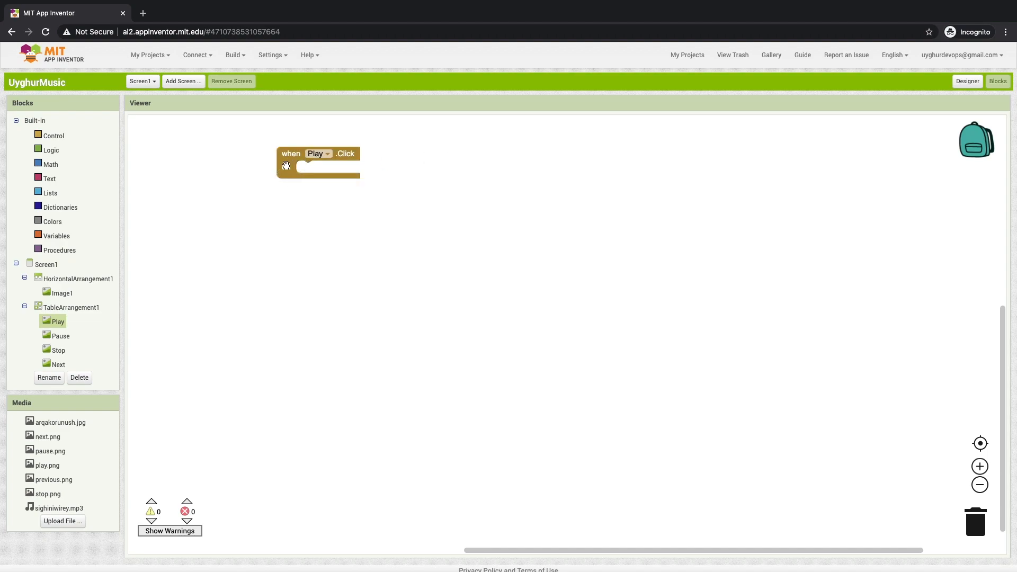
- Insert a "set Player1.Source to" block inside the Play.Click event
scroll(59, 329, down, 2)
click(54, 349)
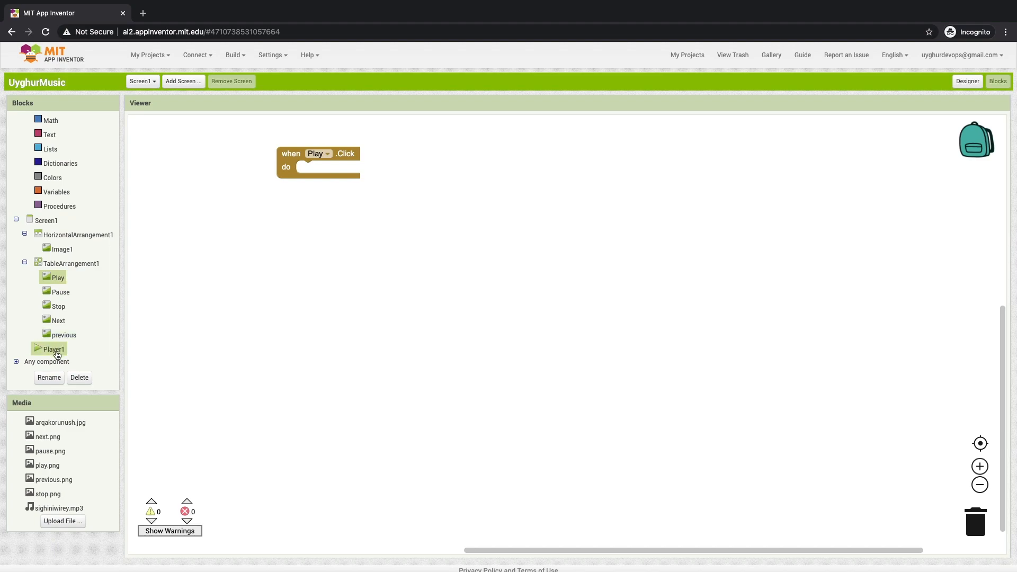
scroll(191, 293, down, 1)
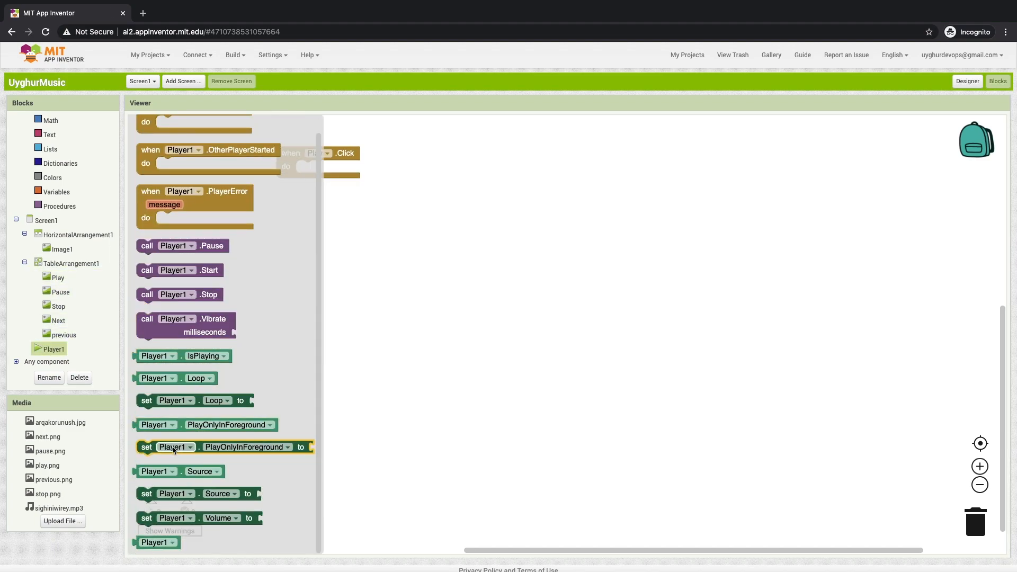
drag(144, 495, 310, 183)
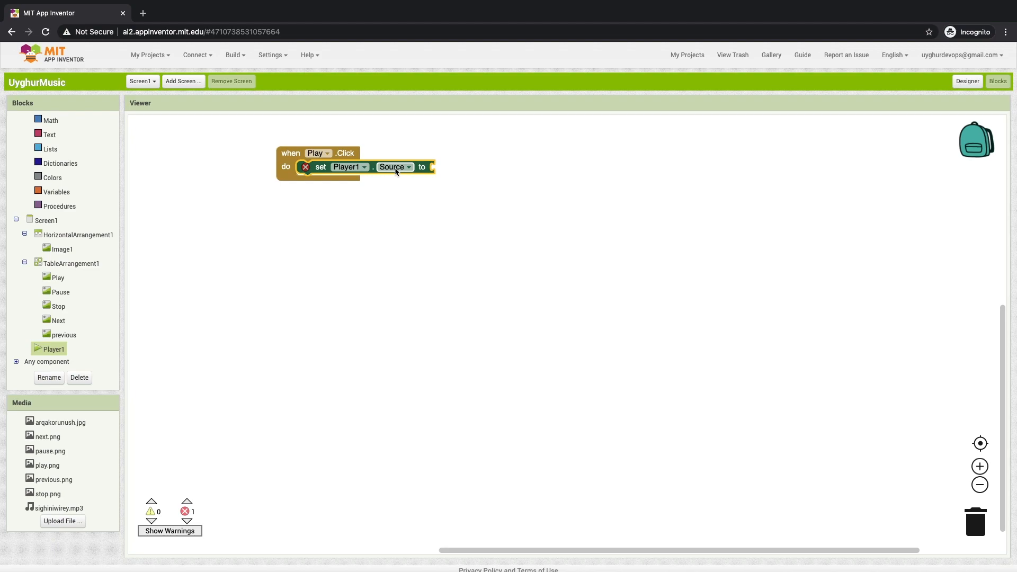
click(370, 196)
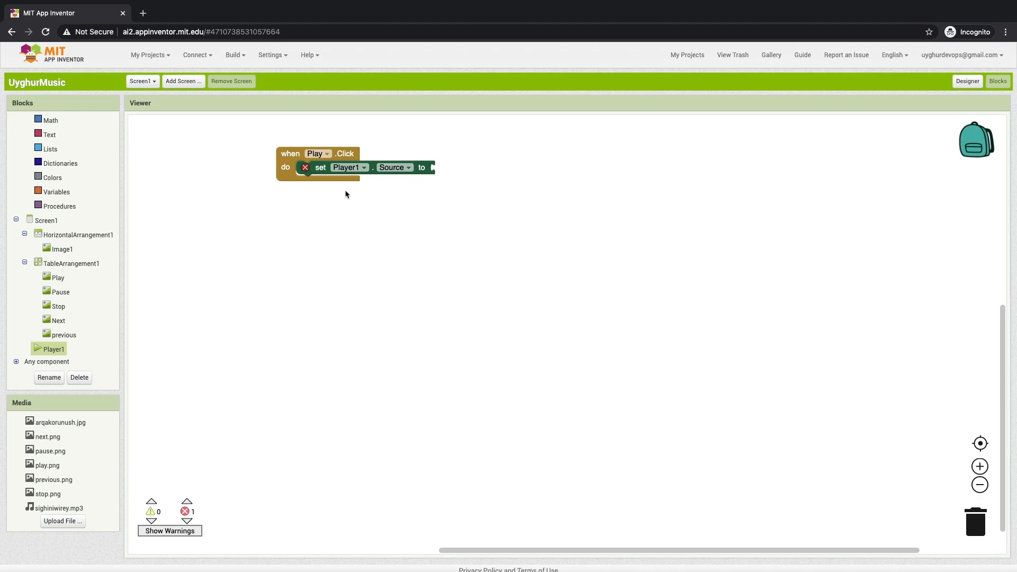
- Attach an empty text block as the value of the "set Player1.Source to" block
scroll(72, 164, up, 2)
scroll(73, 164, down, 2)
click(54, 349)
scroll(177, 290, down, 1)
scroll(177, 290, up, 1)
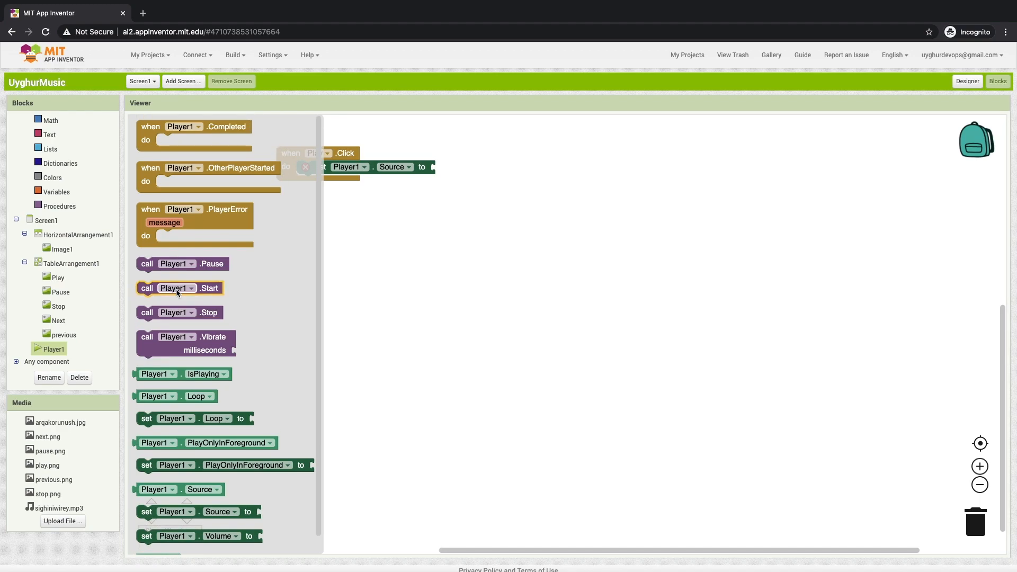
scroll(183, 255, down, 1)
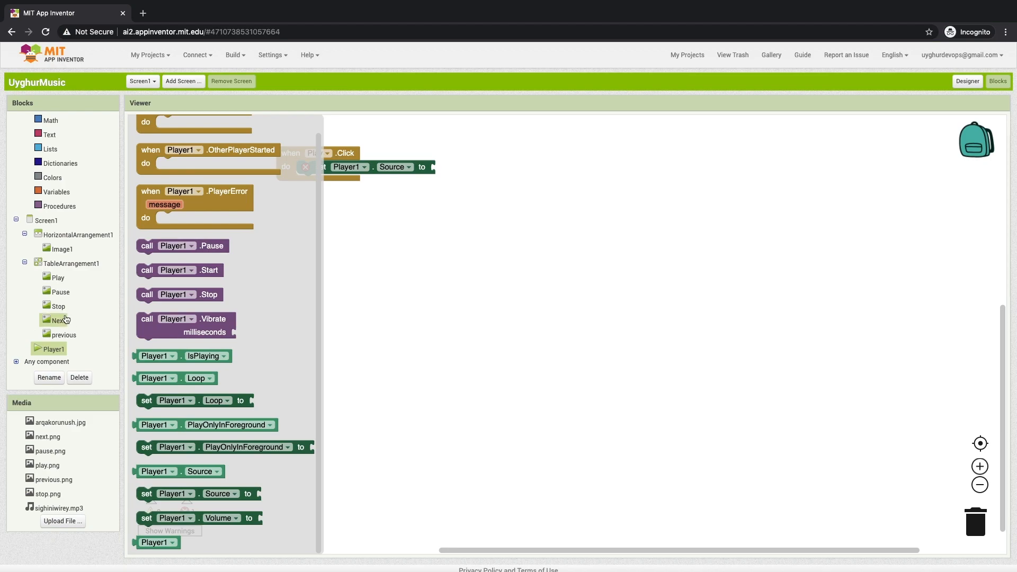
scroll(66, 271, up, 1)
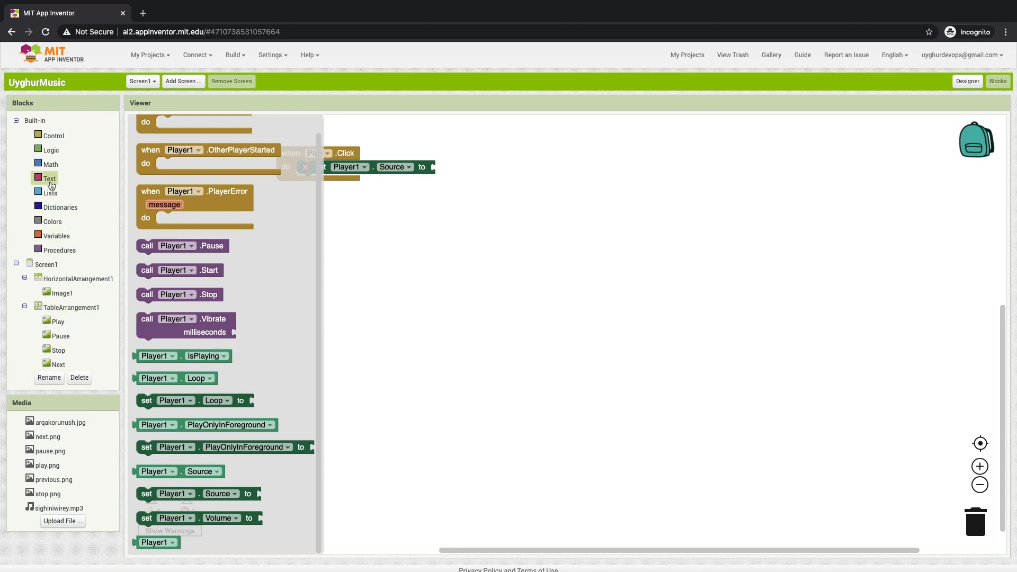
click(50, 178)
scroll(172, 178, up, 1)
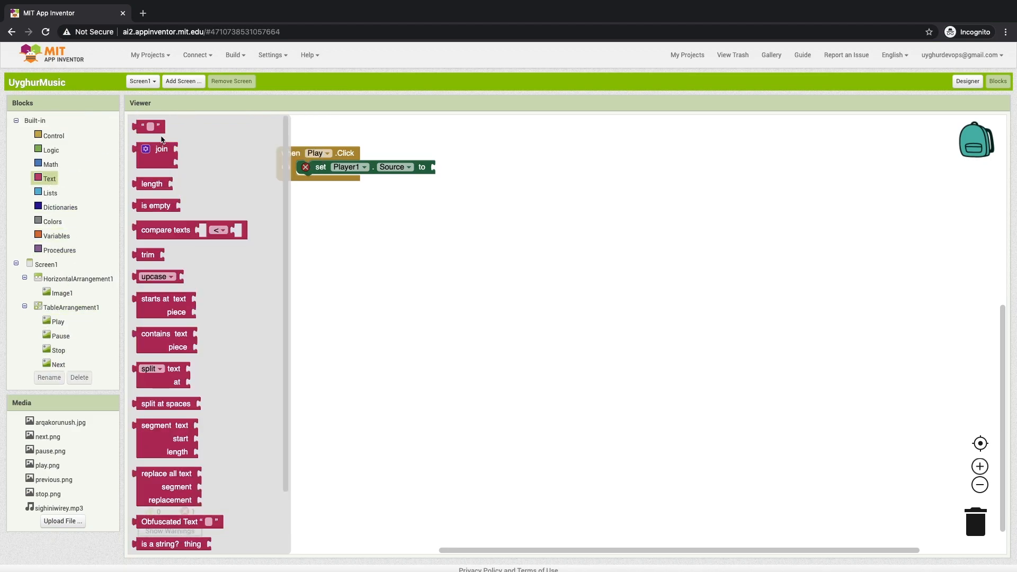
drag(159, 125, 461, 169)
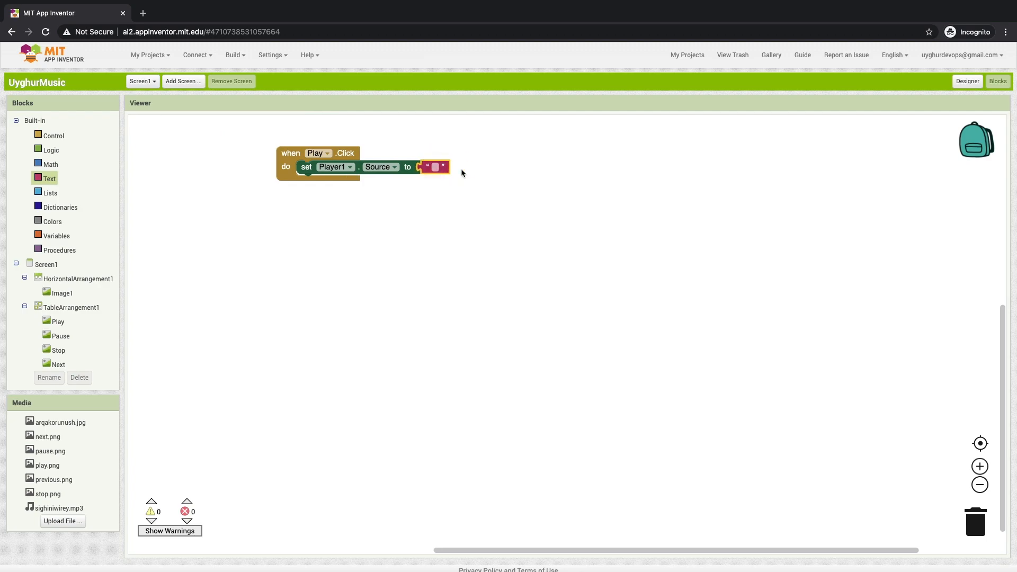
- Check the song's file name in the project media and enter sighiniwirey.mp3 in the text block for Player1.Source
click(435, 168)
click(967, 81)
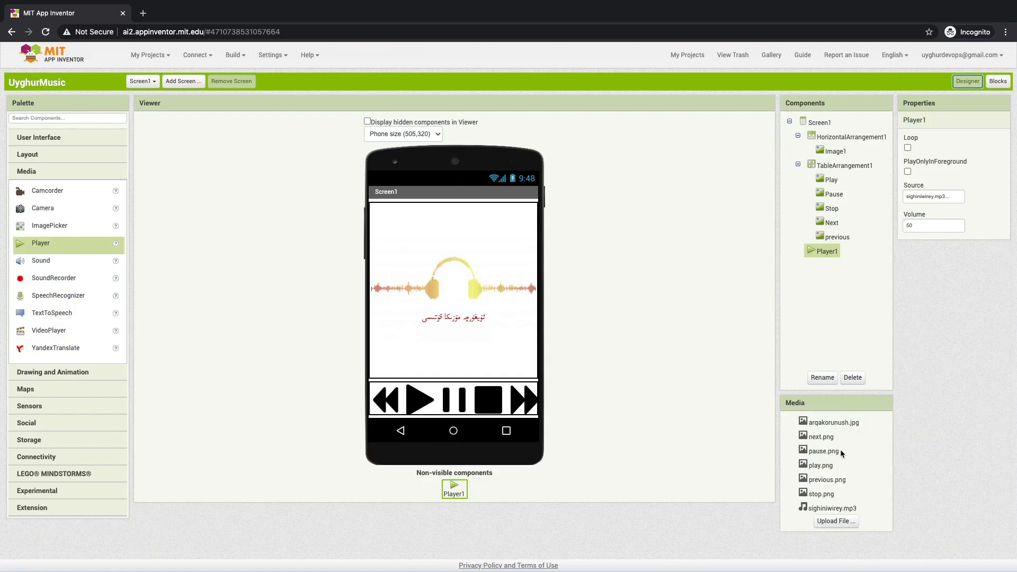
click(832, 508)
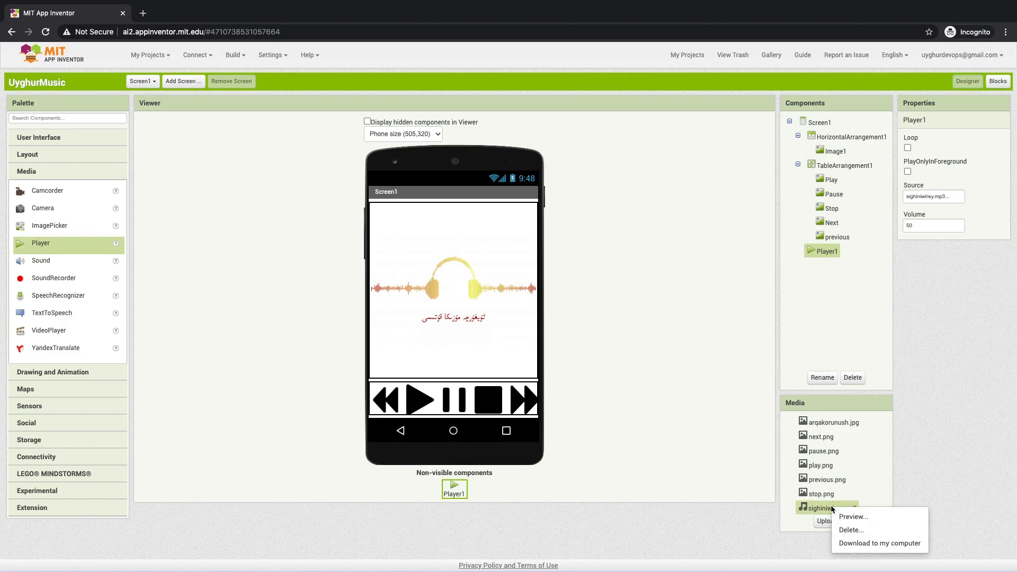
click(814, 510)
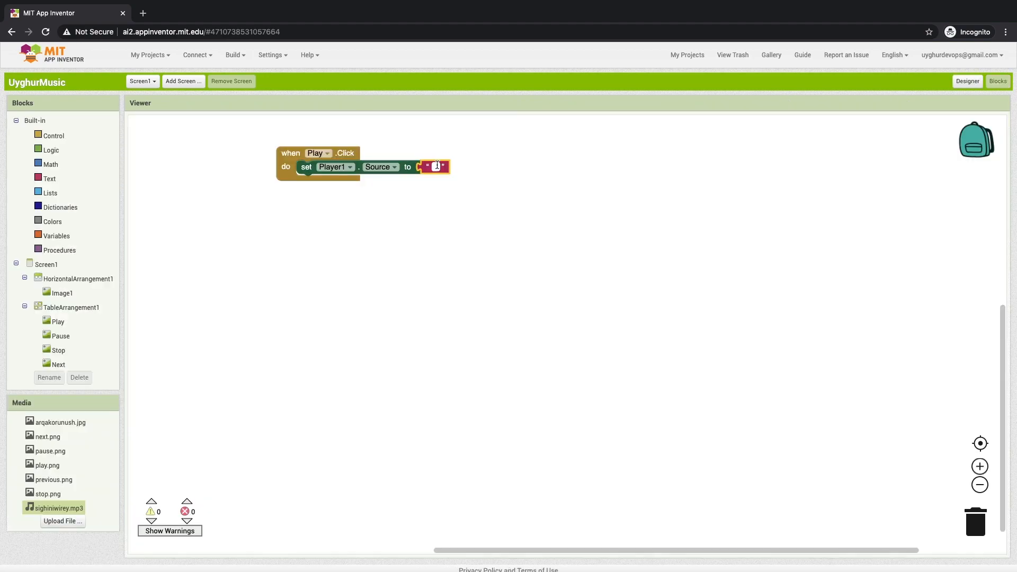
text(sighiniwirey.mp3)
click(478, 191)
click(487, 167)
click(492, 168)
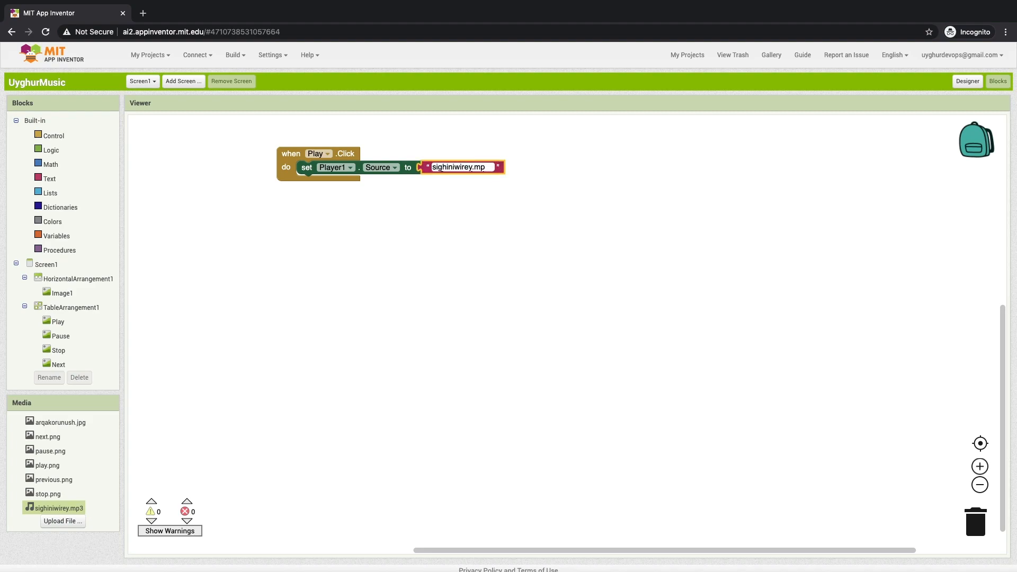
click(504, 223)
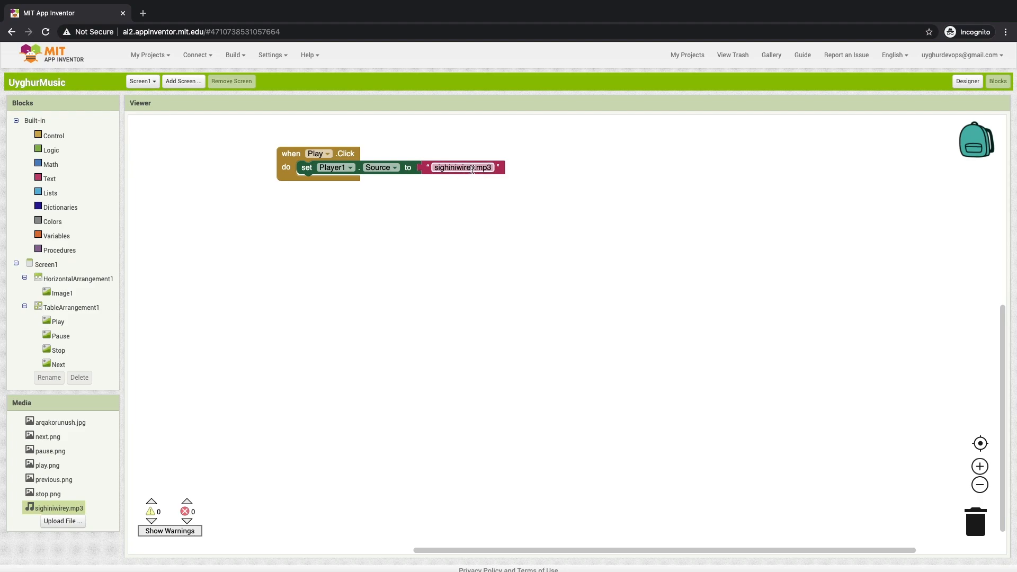
click(487, 218)
- Add a "call Player1.Start" block beneath the "set Player1.Source to" block in the Play.Click event
scroll(58, 323, down, 2)
click(55, 349)
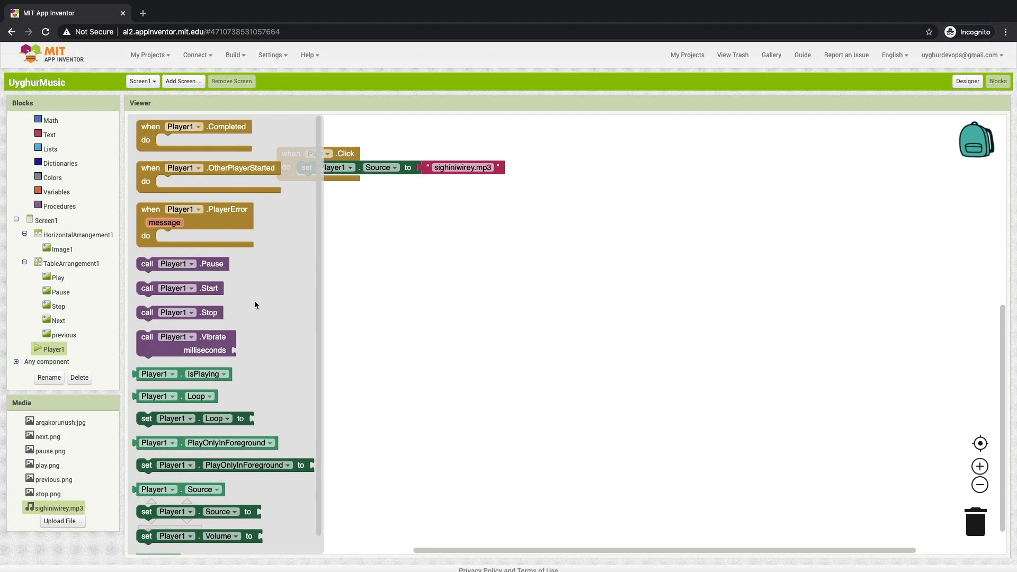
drag(211, 288, 377, 183)
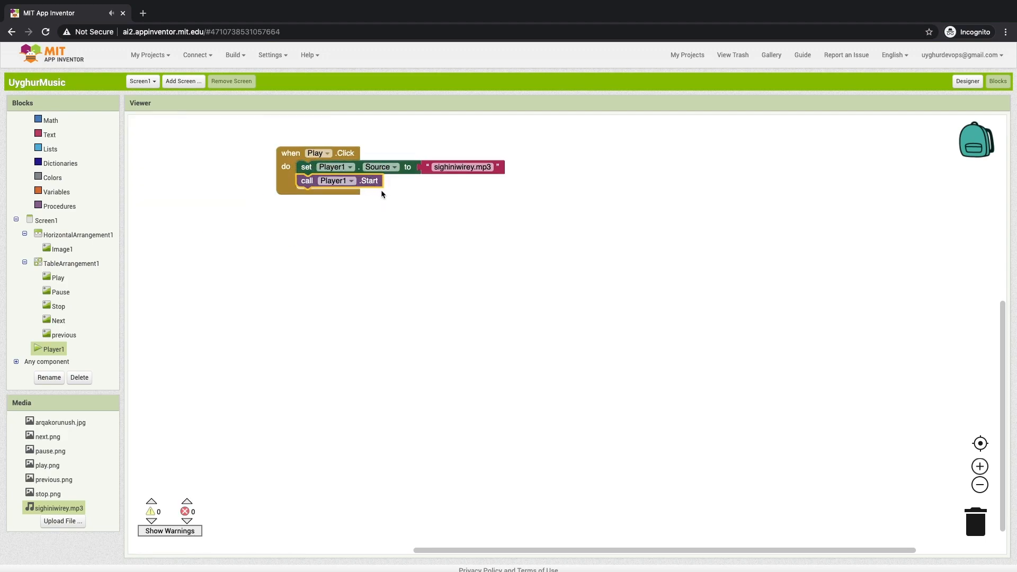
click(370, 228)
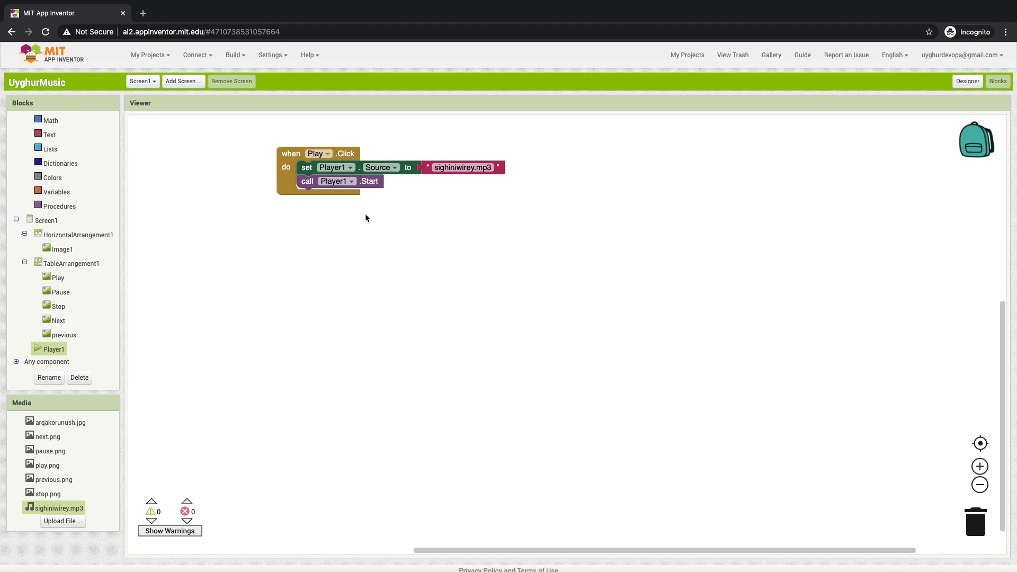
- Reset the companion connection and reconnect the project to the Emulator
click(195, 55)
click(220, 132)
click(195, 55)
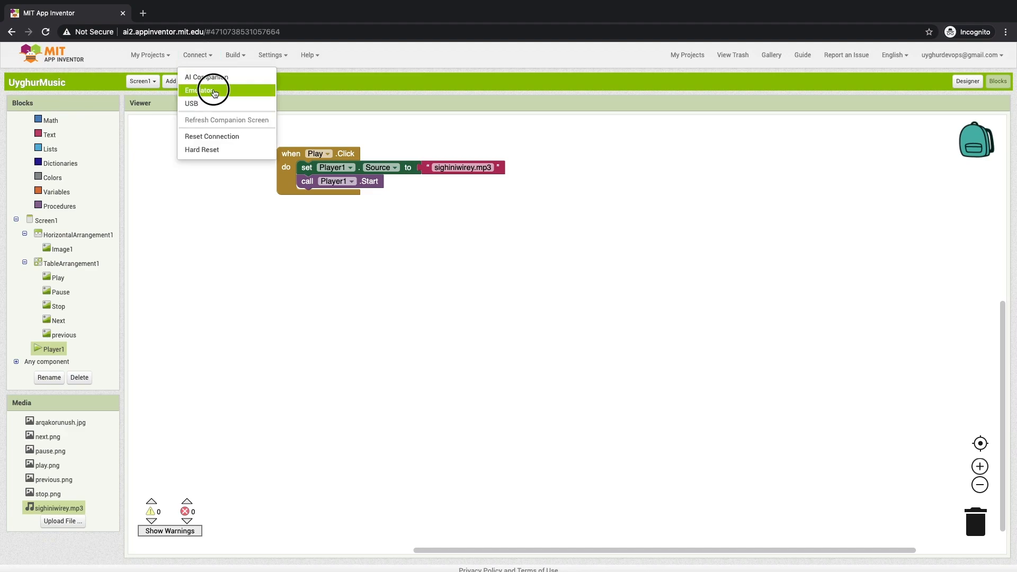
click(214, 93)
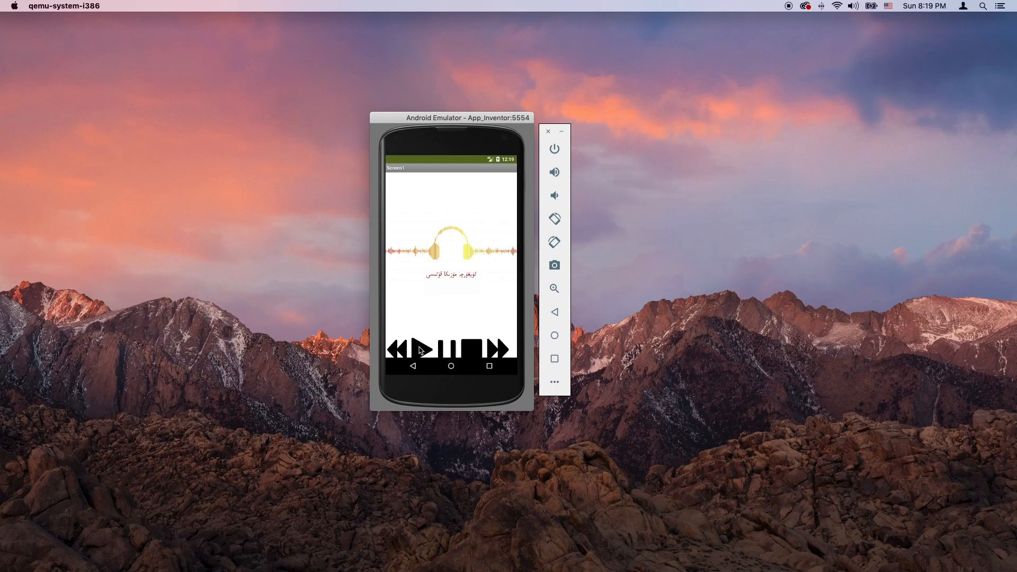
- Switch to the Android Emulator and test the app's play control, comparing it with the Play.Click blocks in App Inventor
click(420, 350)
click(421, 348)
key(ctrl+Right)
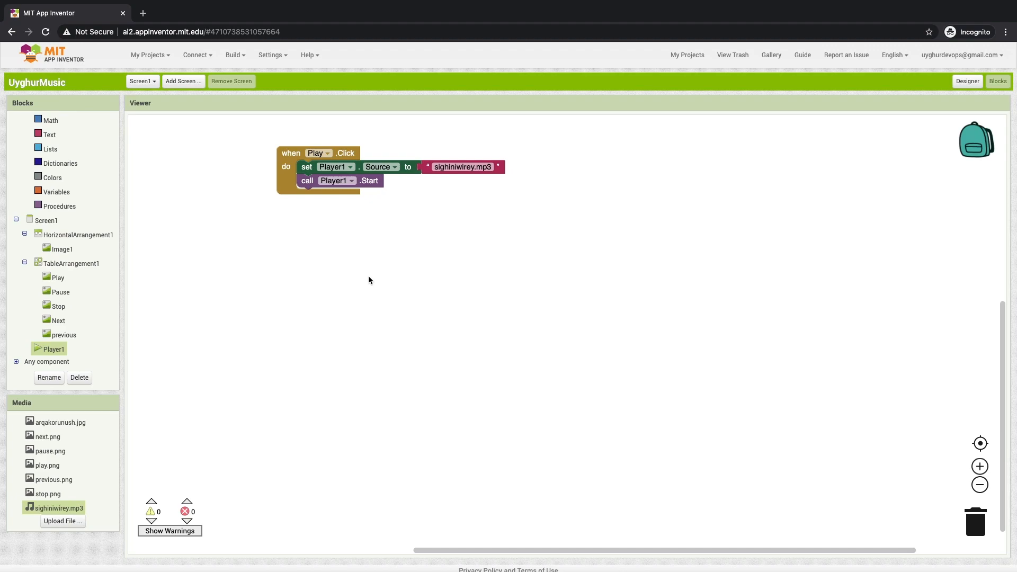
key(ctrl+Left)
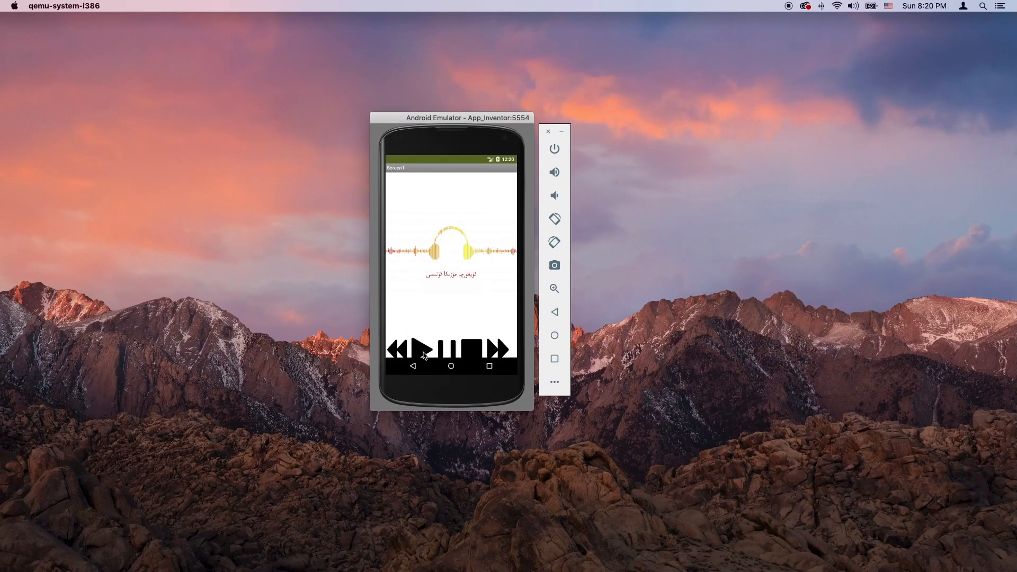
click(425, 352)
key(ctrl+Right)
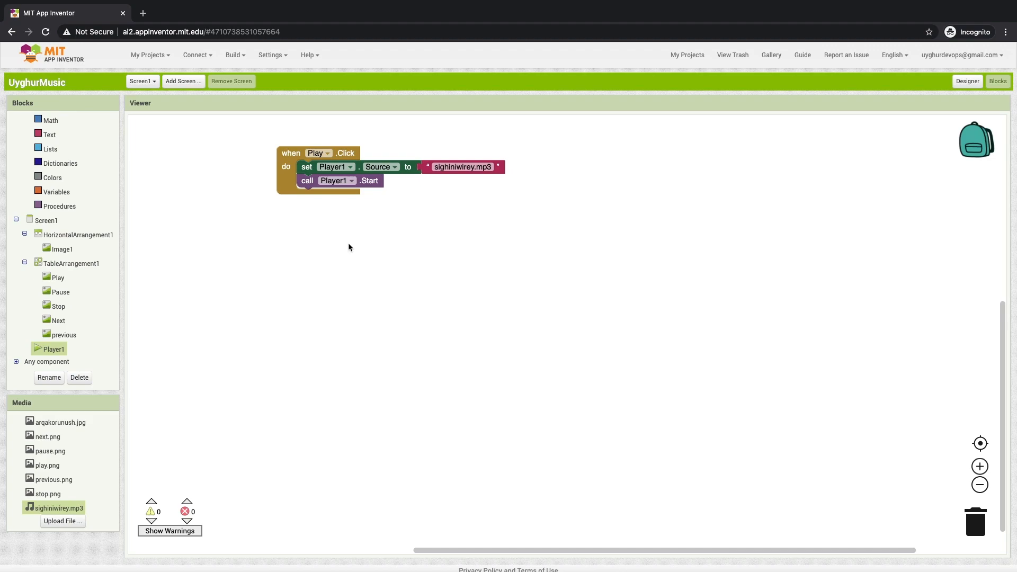
key(ctrl+Left)
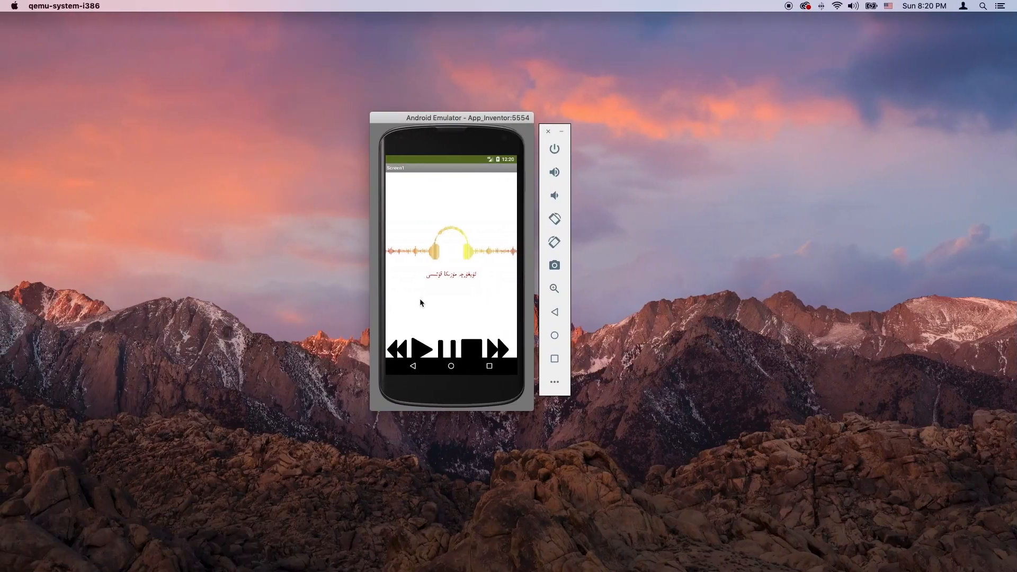